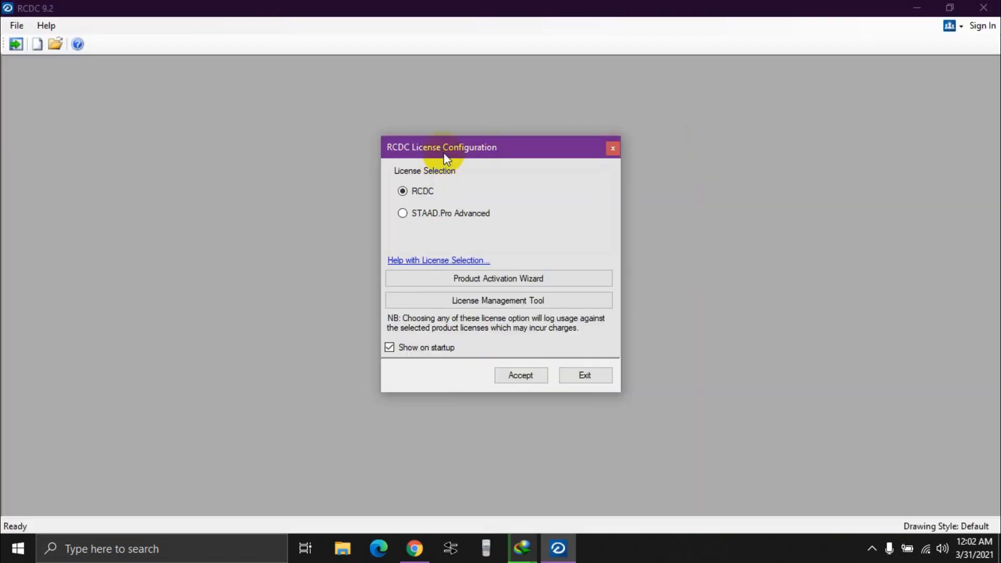
Choose the RCDC licence in the licence configuration and accept it.
{"action": "left_click_drag", "start_coordinate": [452, 154], "coordinate": [394, 81]}
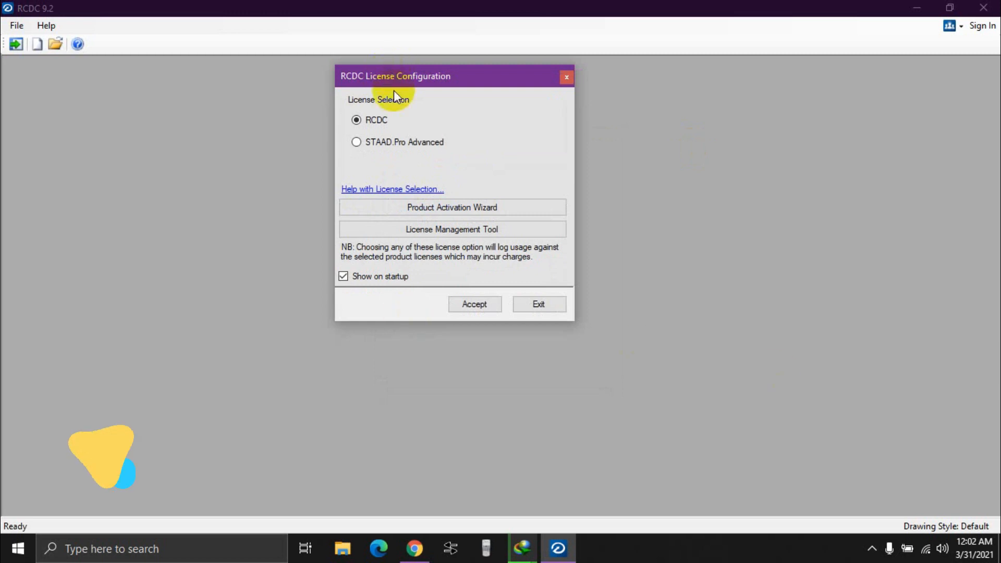
{"action": "left_click_drag", "start_coordinate": [456, 76], "coordinate": [465, 78]}
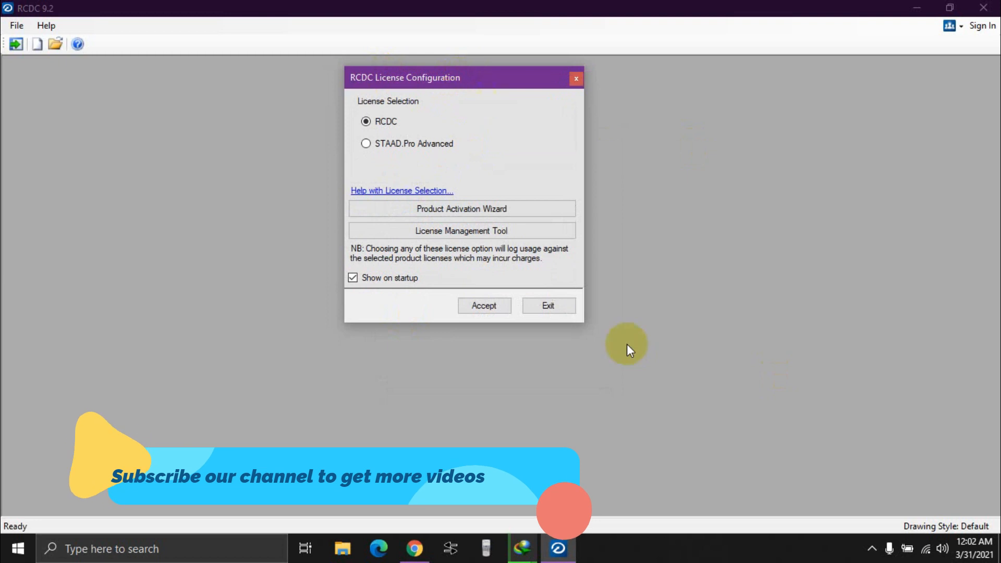
{"action": "left_click", "coordinate": [380, 144]}
{"action": "left_click", "coordinate": [379, 122]}
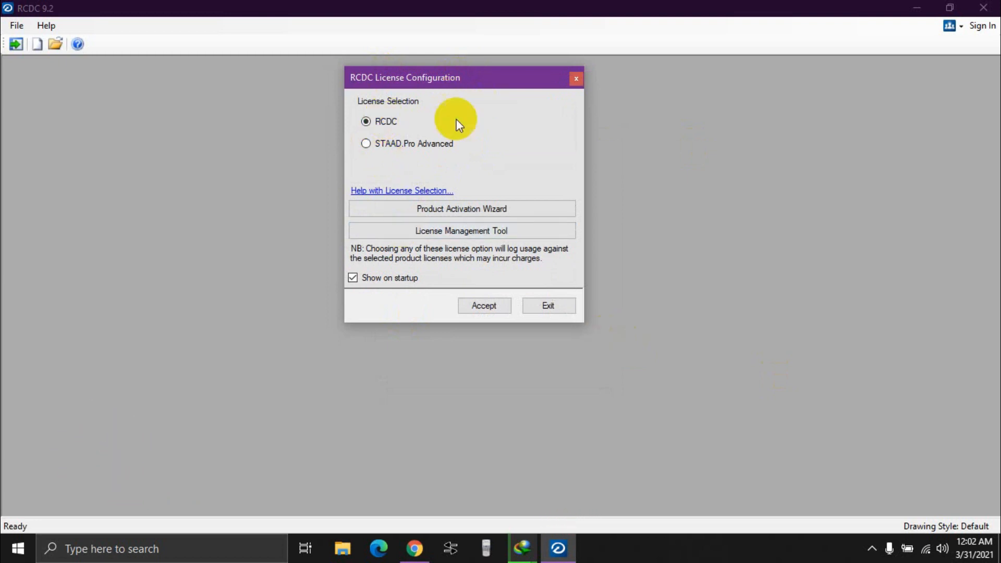
{"action": "left_click_drag", "start_coordinate": [396, 77], "coordinate": [376, 77]}
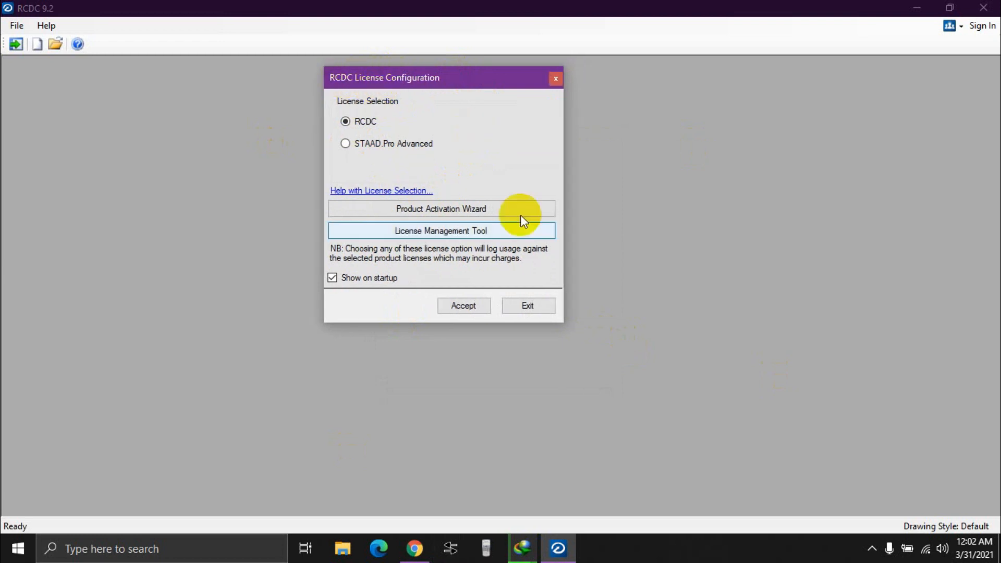
{"action": "left_click", "coordinate": [464, 307]}
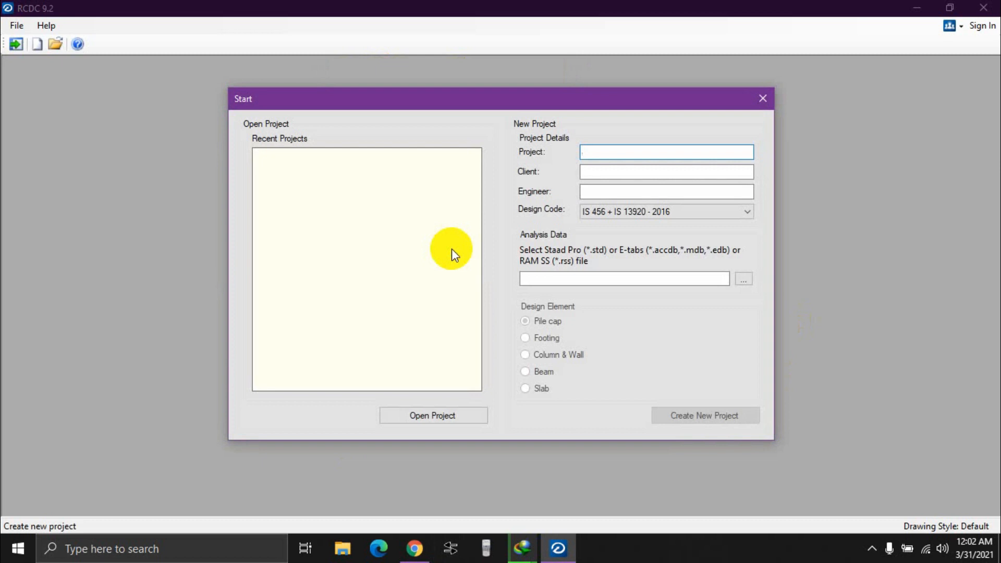
Fill in the new project details with project 1, client 2 and engineer 3, and set the design code to ACI 318 - 2011.
{"action": "left_click", "coordinate": [603, 190]}
{"action": "left_click", "coordinate": [598, 152]}
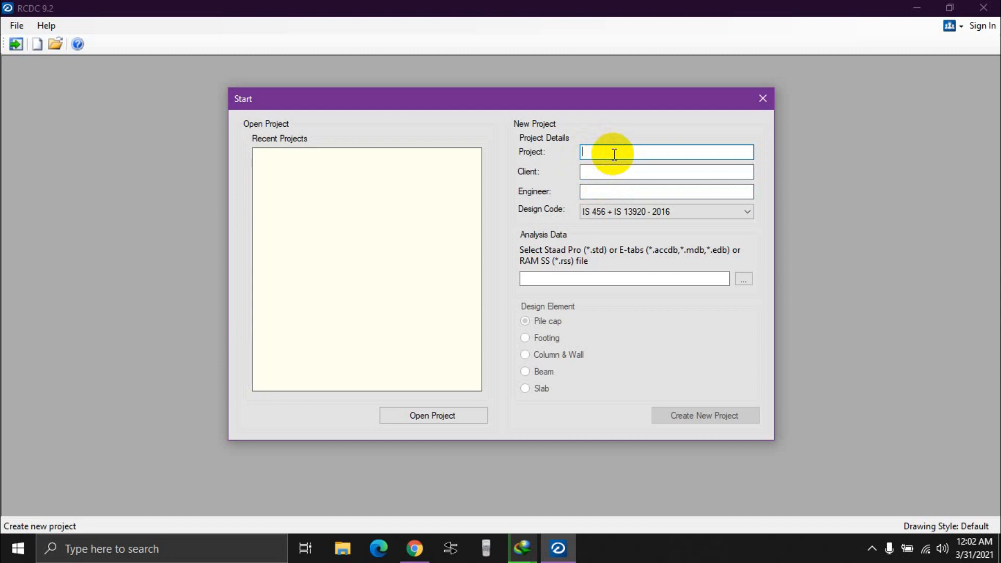
{"action": "left_click", "coordinate": [608, 170]}
{"action": "type", "text": "2"}
{"action": "left_click", "coordinate": [609, 192]}
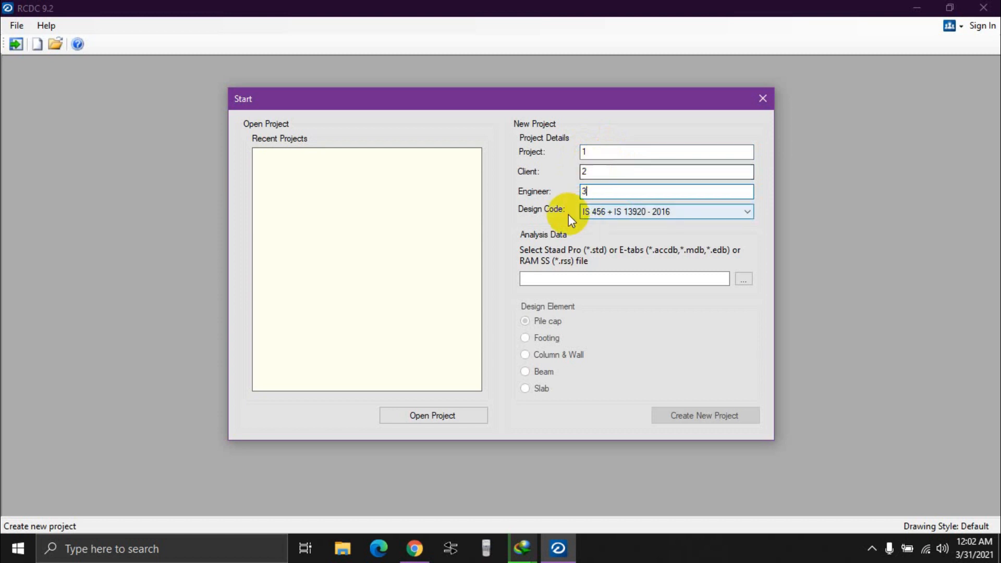
{"action": "left_click", "coordinate": [621, 210]}
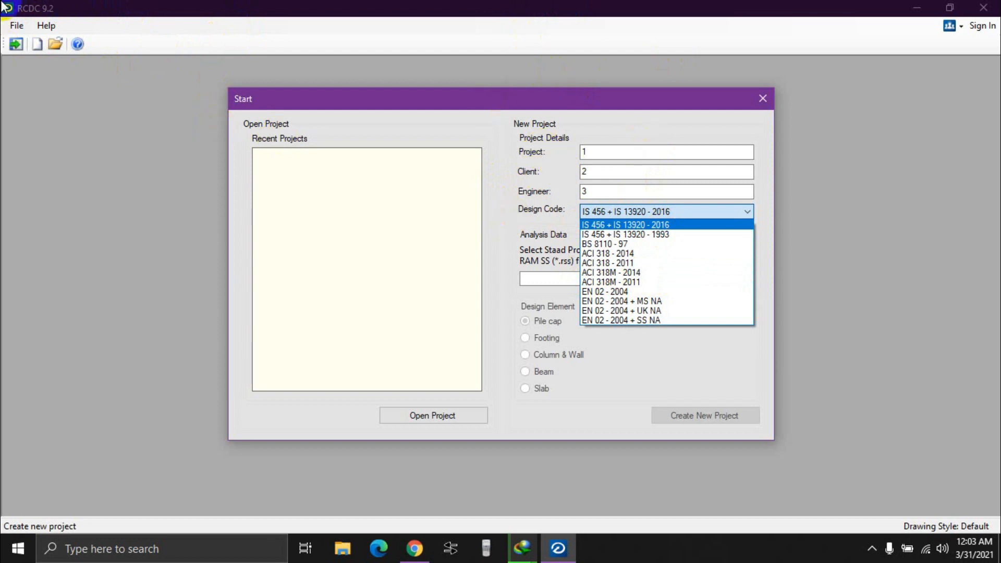
{"action": "left_click", "coordinate": [632, 266]}
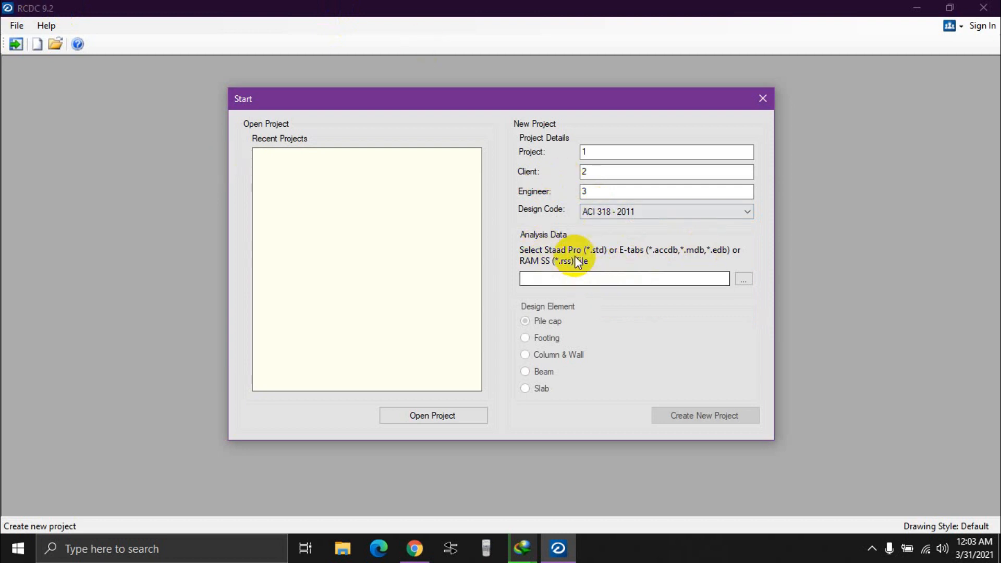
Load new project.std from the stadd file folder as the analysis data.
{"action": "left_click", "coordinate": [740, 280]}
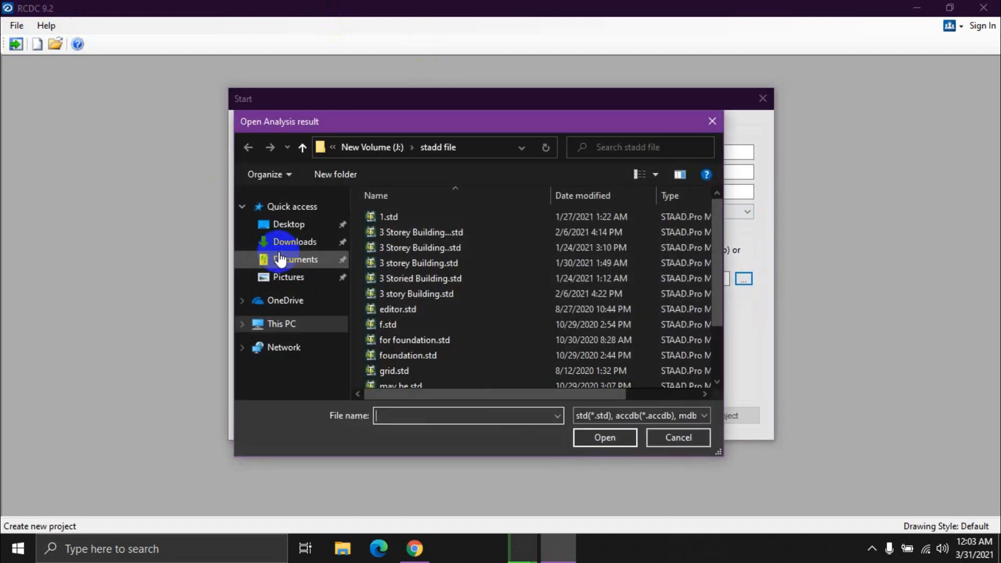
{"action": "left_click", "coordinate": [427, 294]}
{"action": "scroll", "coordinate": [428, 293], "scroll_direction": "down", "scroll_amount": 1}
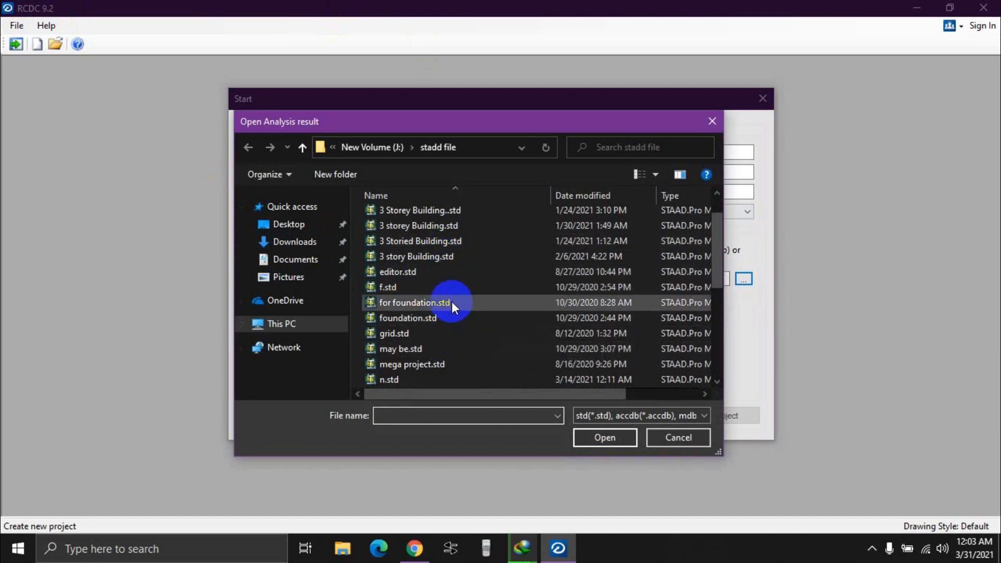
{"action": "scroll", "coordinate": [452, 301], "scroll_direction": "down", "scroll_amount": 1}
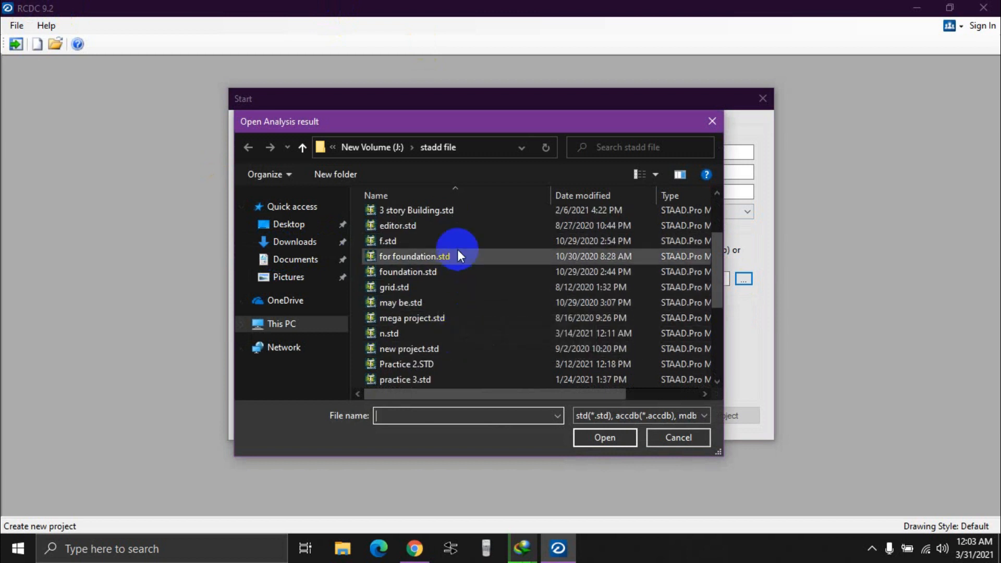
{"action": "scroll", "coordinate": [458, 249], "scroll_direction": "up", "scroll_amount": 2}
{"action": "scroll", "coordinate": [458, 249], "scroll_direction": "down", "scroll_amount": 3}
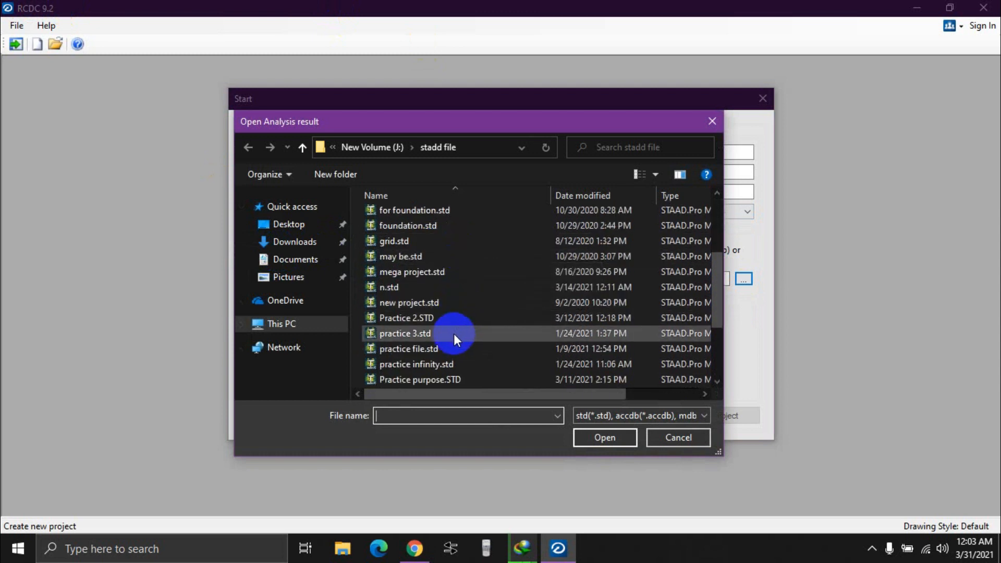
{"action": "left_click", "coordinate": [443, 303]}
{"action": "left_click", "coordinate": [600, 436]}
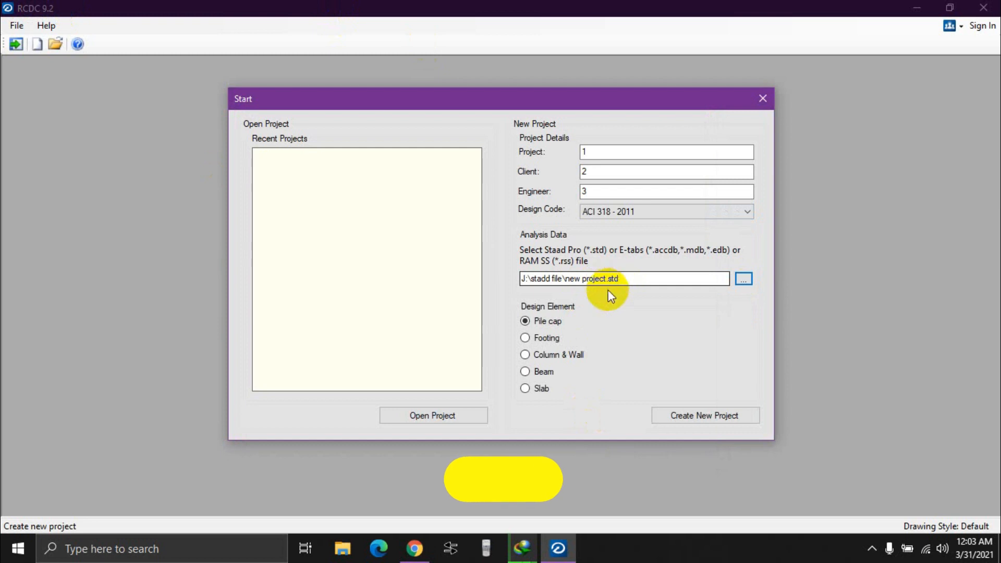
Create the new project with Beam as the design element and the 10ft level selected.
{"action": "left_click", "coordinate": [541, 371]}
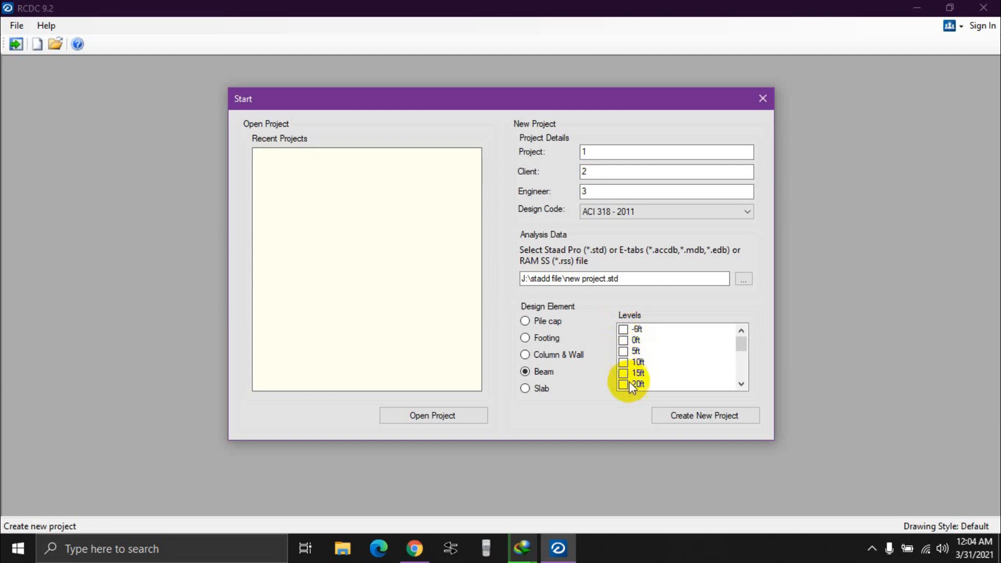
{"action": "left_click", "coordinate": [624, 362]}
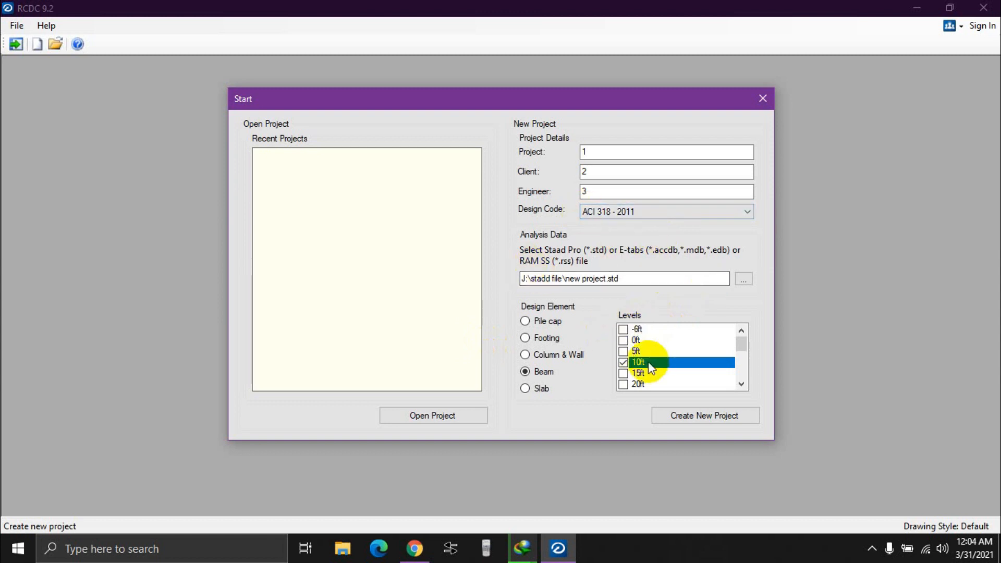
{"action": "left_click", "coordinate": [700, 421]}
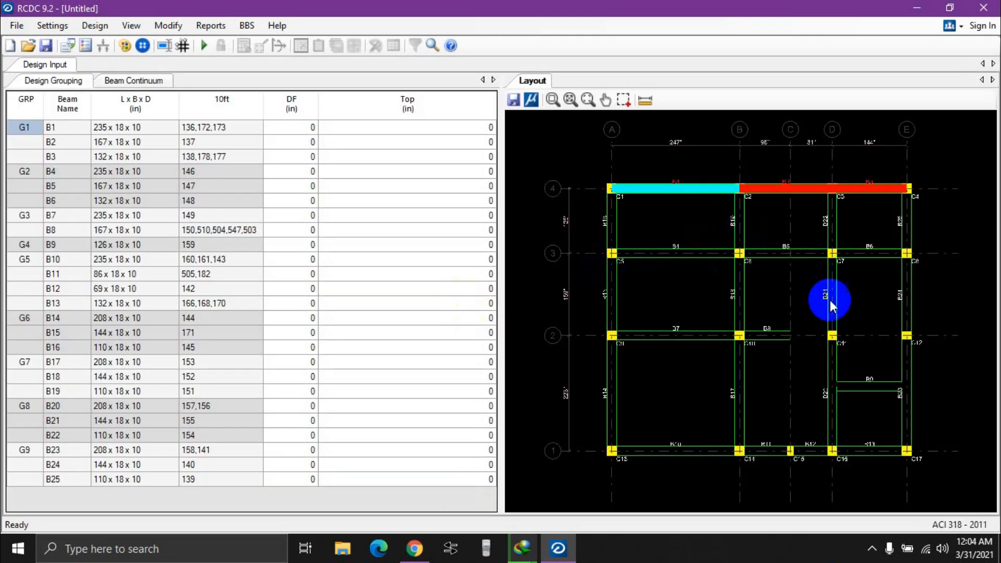
Examine the beam and column layout of the 10ft level across the whole plan.
{"action": "scroll", "coordinate": [802, 246], "scroll_direction": "up", "scroll_amount": 1}
{"action": "scroll", "coordinate": [655, 169], "scroll_direction": "up", "scroll_amount": 1}
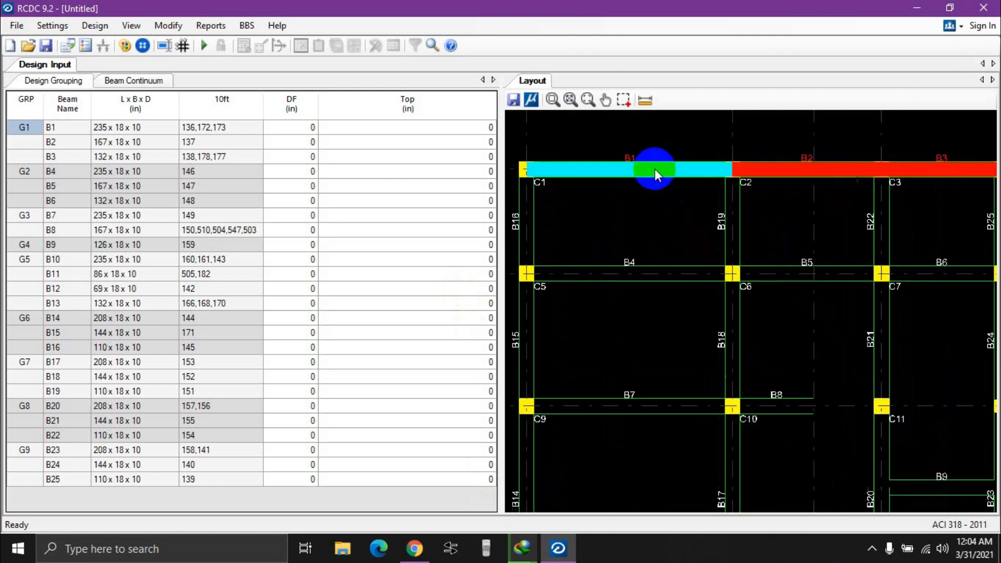
{"action": "scroll", "coordinate": [785, 170], "scroll_direction": "down", "scroll_amount": 1}
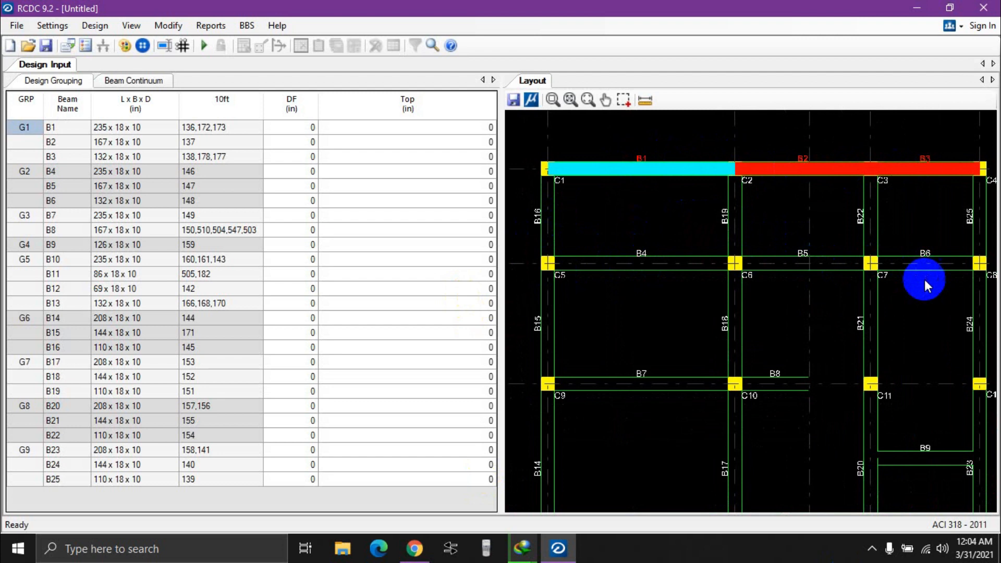
{"action": "middle_click_drag", "start_coordinate": [923, 280], "coordinate": [899, 257]}
{"action": "scroll", "coordinate": [919, 337], "scroll_direction": "down", "scroll_amount": 2}
{"action": "middle_click_drag", "start_coordinate": [827, 390], "coordinate": [782, 331]}
{"action": "scroll", "coordinate": [660, 439], "scroll_direction": "up", "scroll_amount": 4}
{"action": "scroll", "coordinate": [637, 414], "scroll_direction": "down", "scroll_amount": 3}
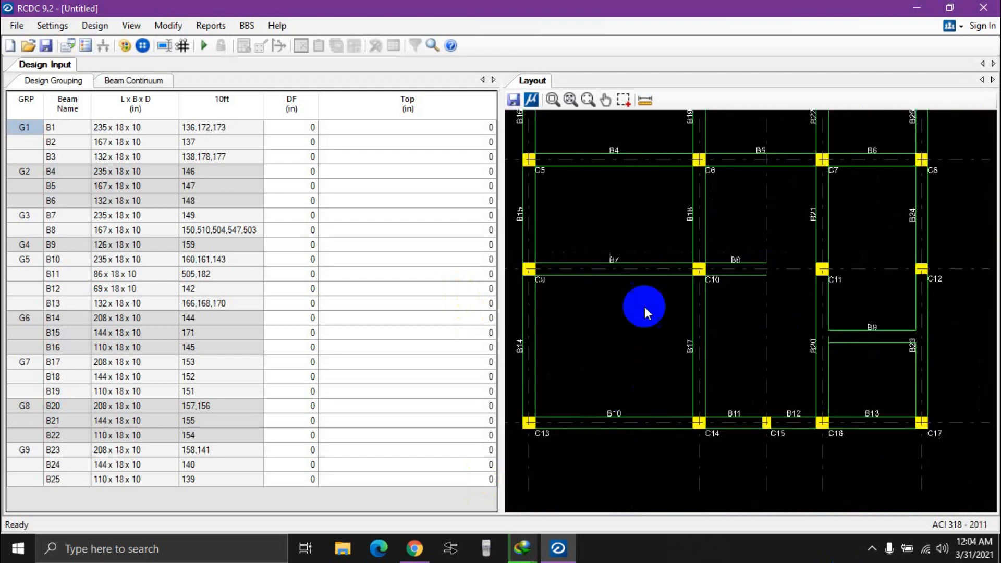
{"action": "scroll", "coordinate": [639, 401], "scroll_direction": "up", "scroll_amount": 8}
{"action": "scroll", "coordinate": [632, 390], "scroll_direction": "down", "scroll_amount": 4}
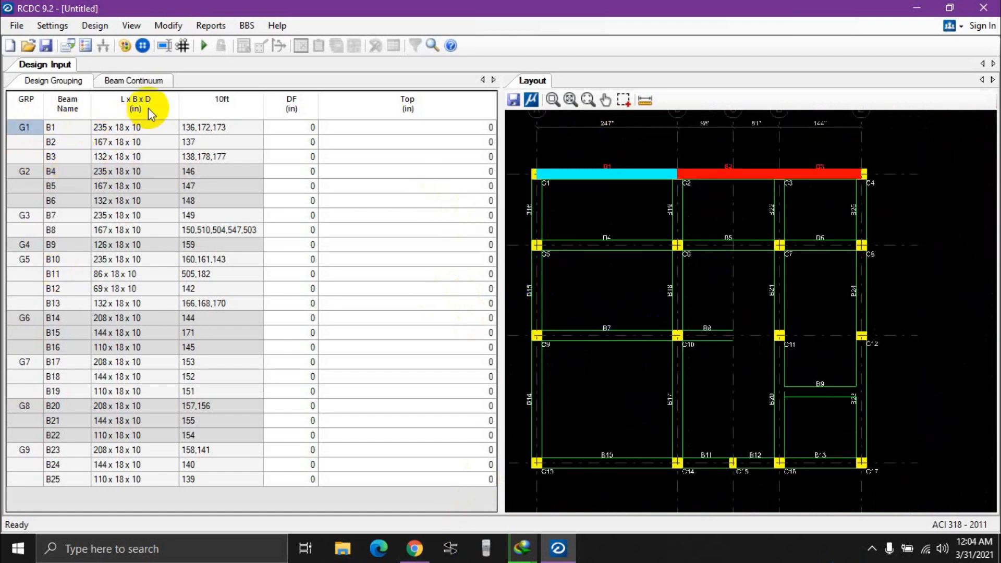
Go through the beams of groups G1, G2, G3 and G5 one by one, checking their sizes and locations in the layout.
{"action": "left_click", "coordinate": [155, 130]}
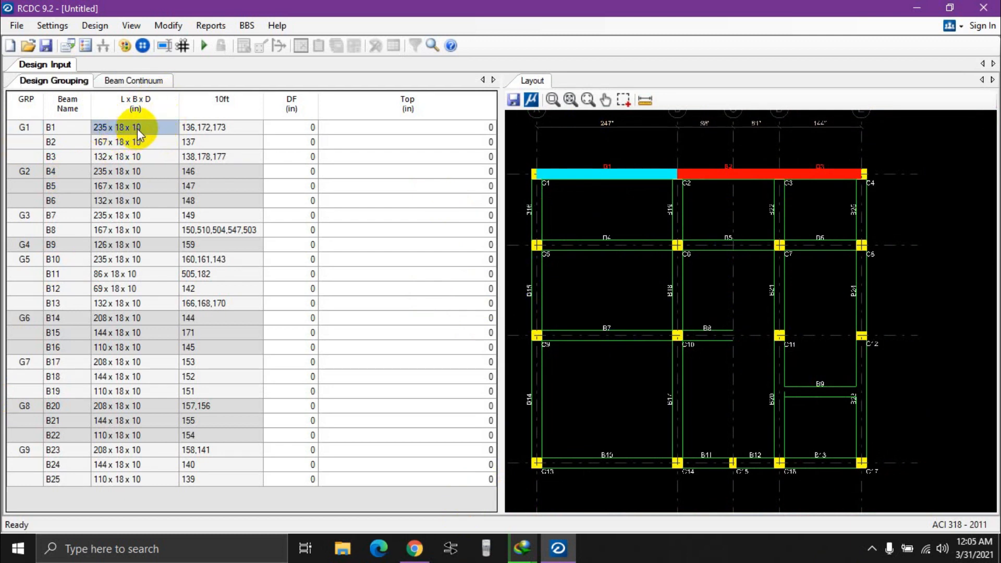
{"action": "left_click", "coordinate": [108, 145]}
{"action": "left_click", "coordinate": [121, 157]}
{"action": "left_click", "coordinate": [126, 170]}
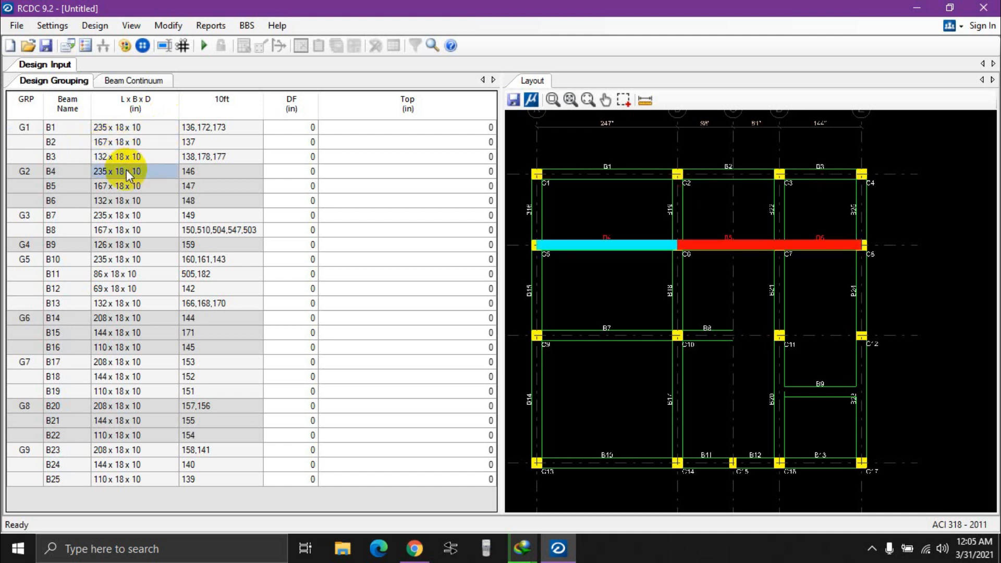
{"action": "left_click", "coordinate": [153, 188]}
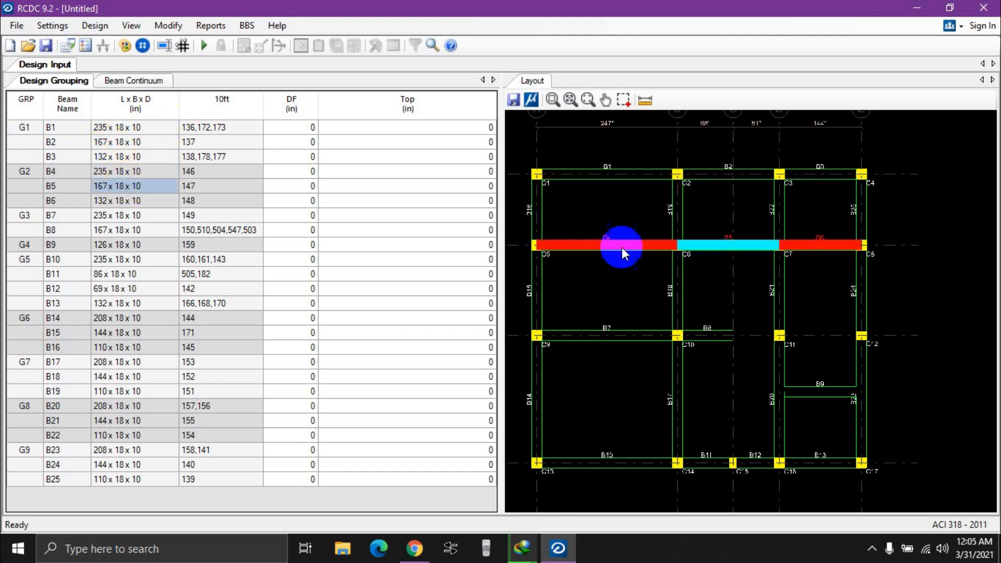
{"action": "left_click", "coordinate": [148, 200]}
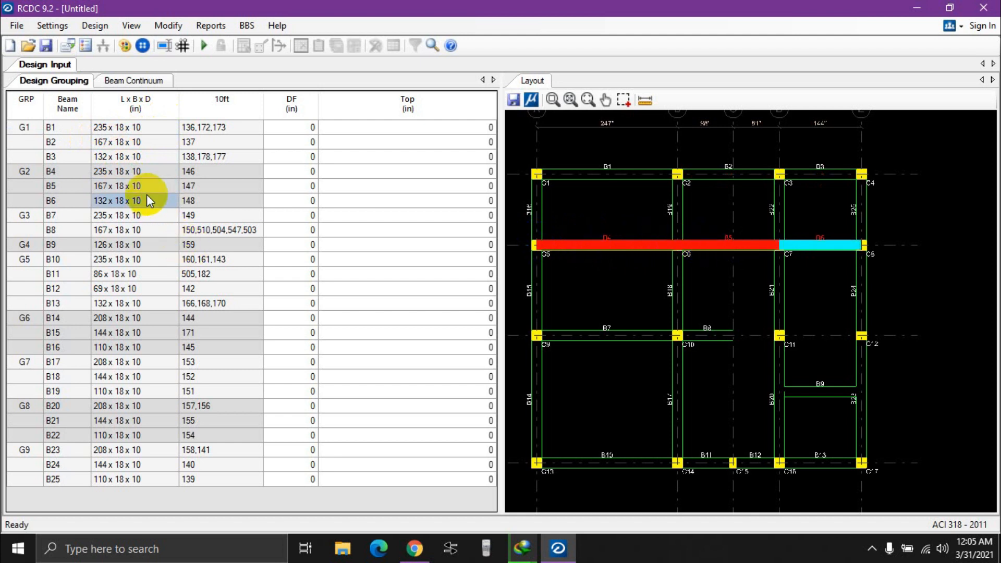
{"action": "left_click", "coordinate": [130, 216]}
{"action": "left_click", "coordinate": [128, 230]}
{"action": "left_click", "coordinate": [126, 259]}
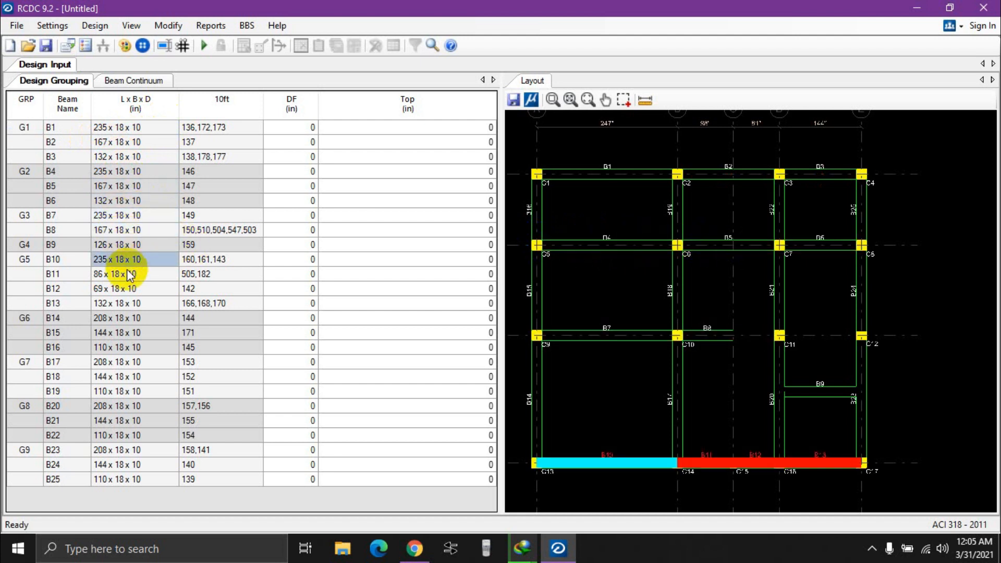
{"action": "left_click", "coordinate": [129, 274]}
{"action": "left_click", "coordinate": [128, 289]}
{"action": "left_click", "coordinate": [127, 304]}
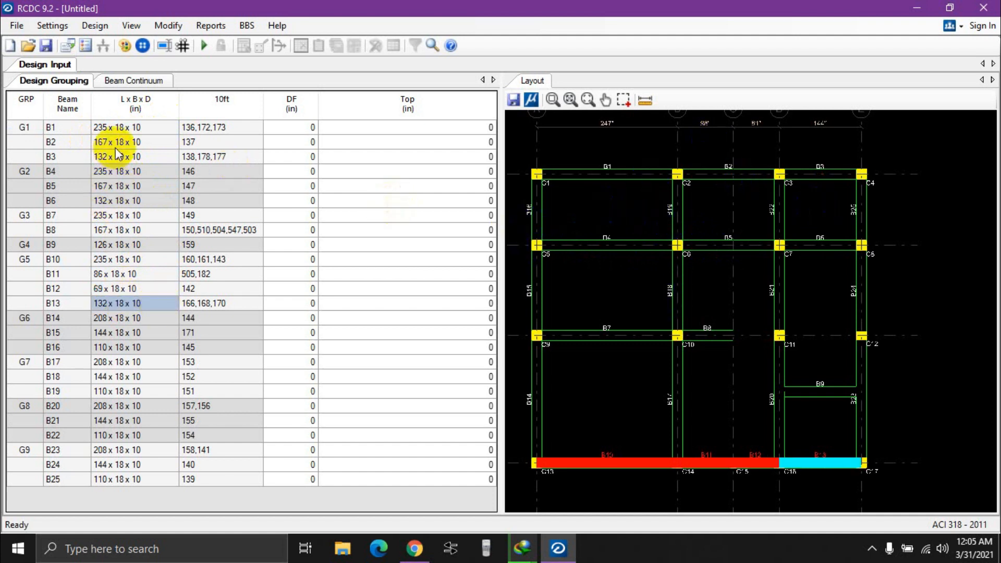
{"action": "left_click", "coordinate": [116, 128]}
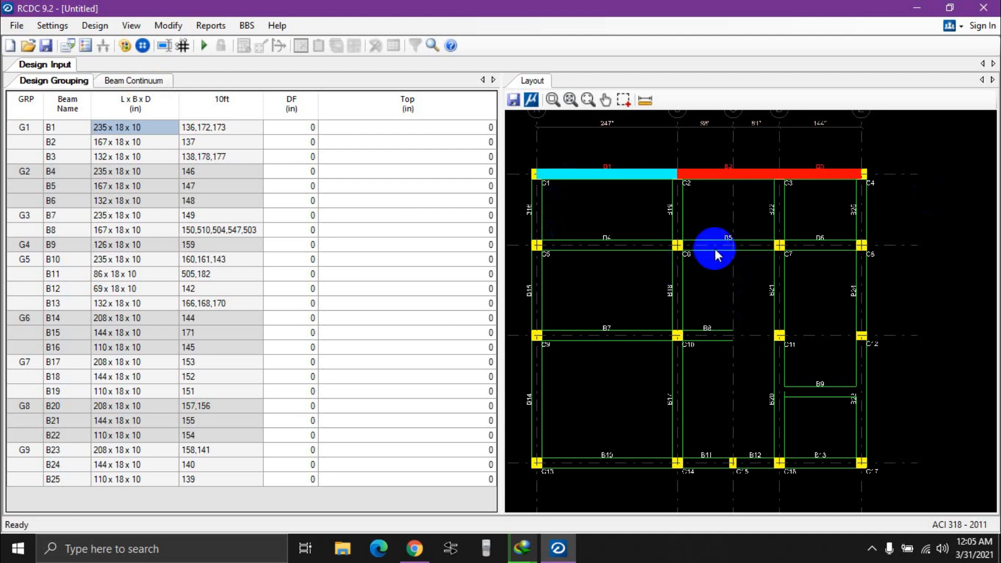
Start the beam design and add LOAD 9: DL to the primary load cases as a Dead Load.
{"action": "left_click", "coordinate": [202, 46]}
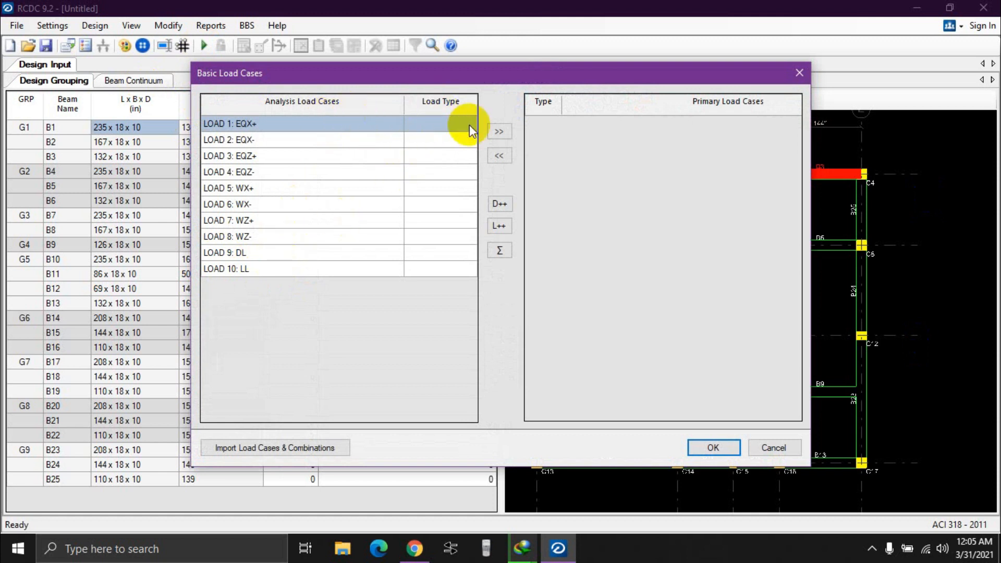
{"action": "left_click", "coordinate": [383, 252]}
{"action": "left_click", "coordinate": [472, 253]}
{"action": "left_click", "coordinate": [443, 266]}
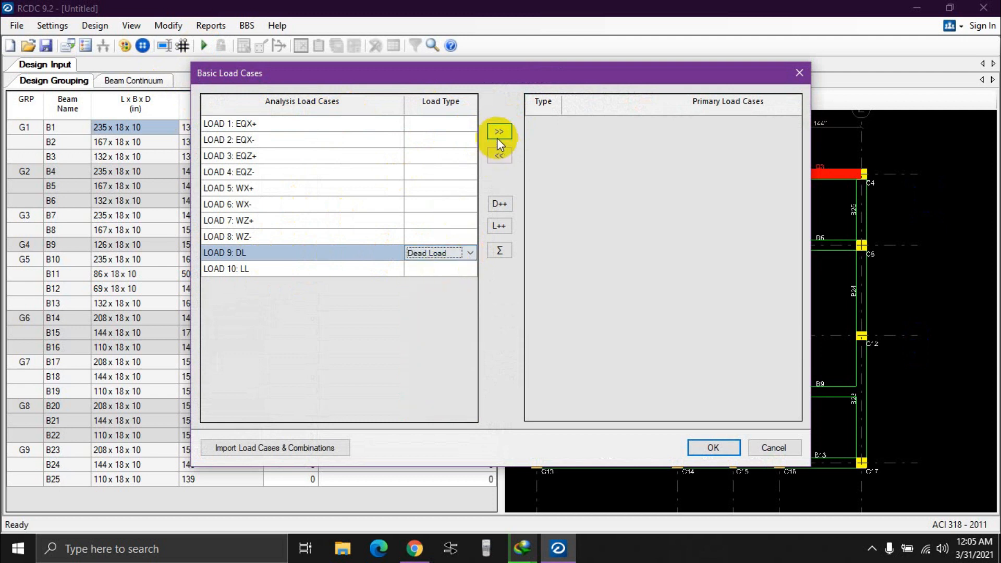
{"action": "left_click", "coordinate": [499, 134]}
Add LOAD 10: LL to the primary load cases as a Live Load and accept the basic load cases.
{"action": "left_click", "coordinate": [427, 268]}
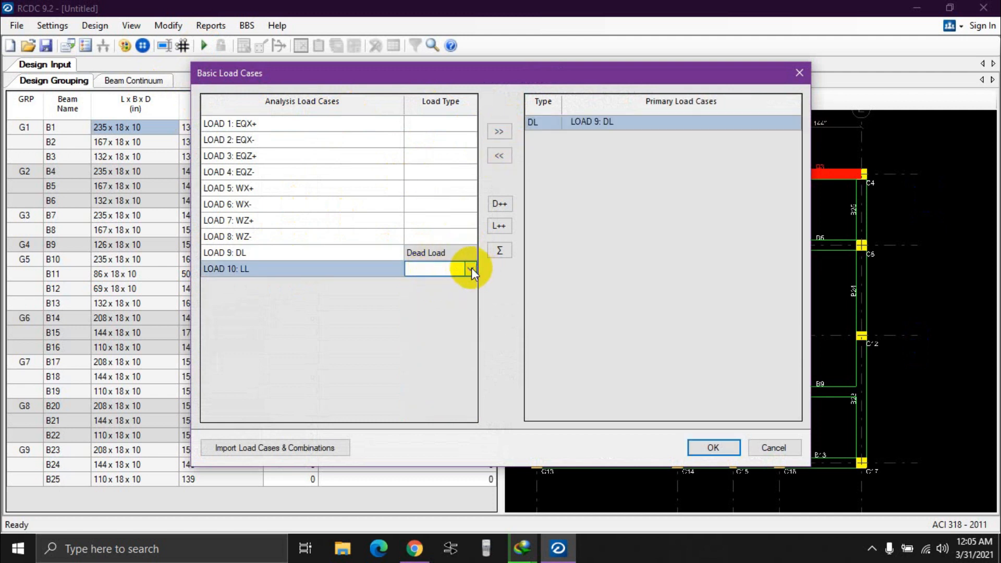
{"action": "left_click", "coordinate": [472, 269]}
{"action": "left_click", "coordinate": [454, 286]}
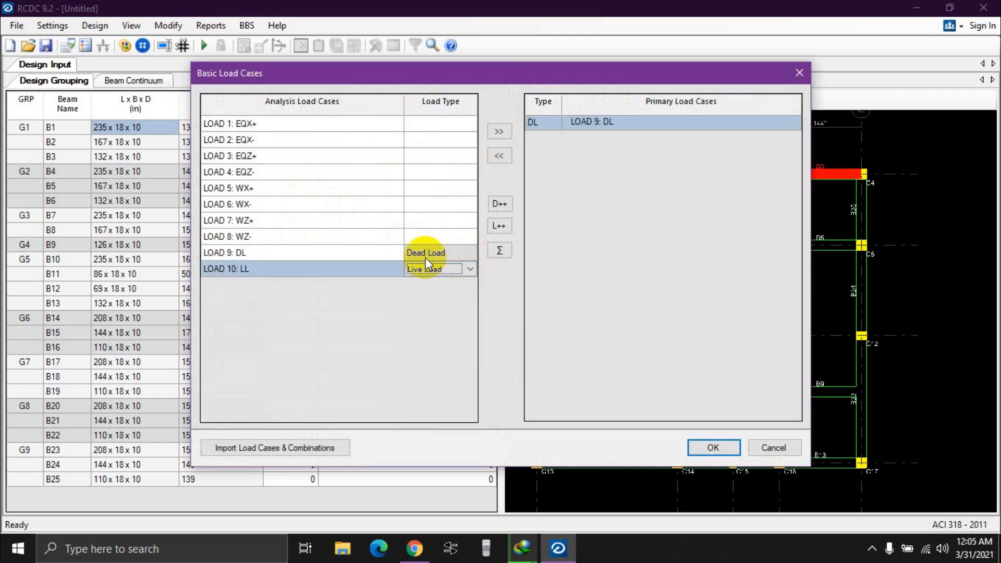
{"action": "left_click", "coordinate": [499, 130]}
{"action": "left_click", "coordinate": [711, 448]}
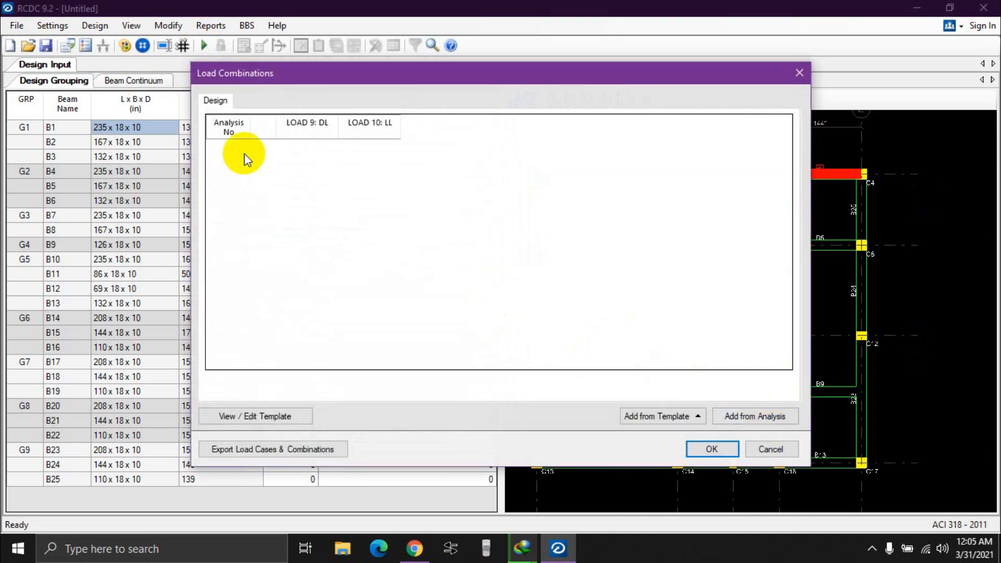
Add the load combinations from the analysis and run the beam design with them.
{"action": "left_click", "coordinate": [743, 418]}
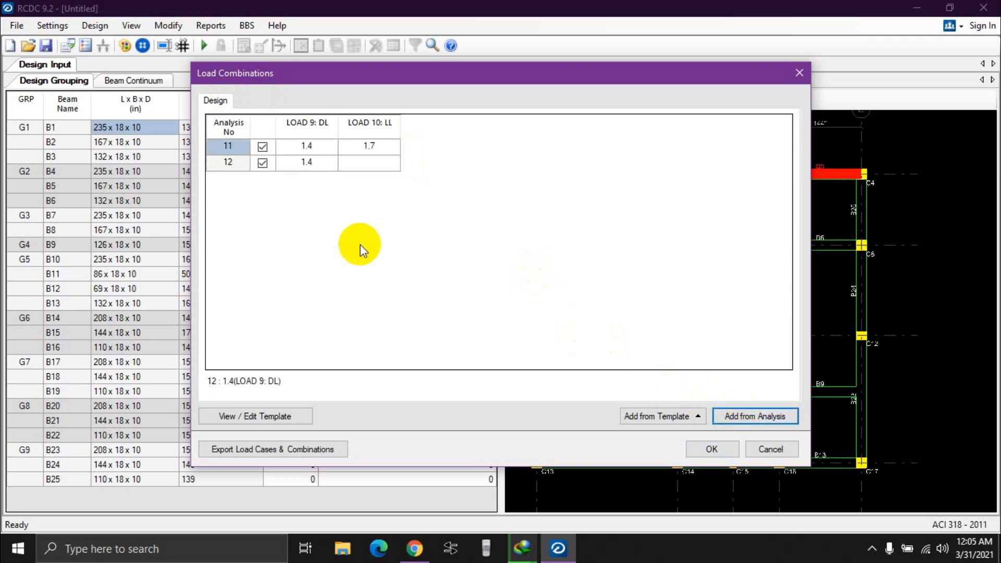
{"action": "left_click", "coordinate": [712, 449]}
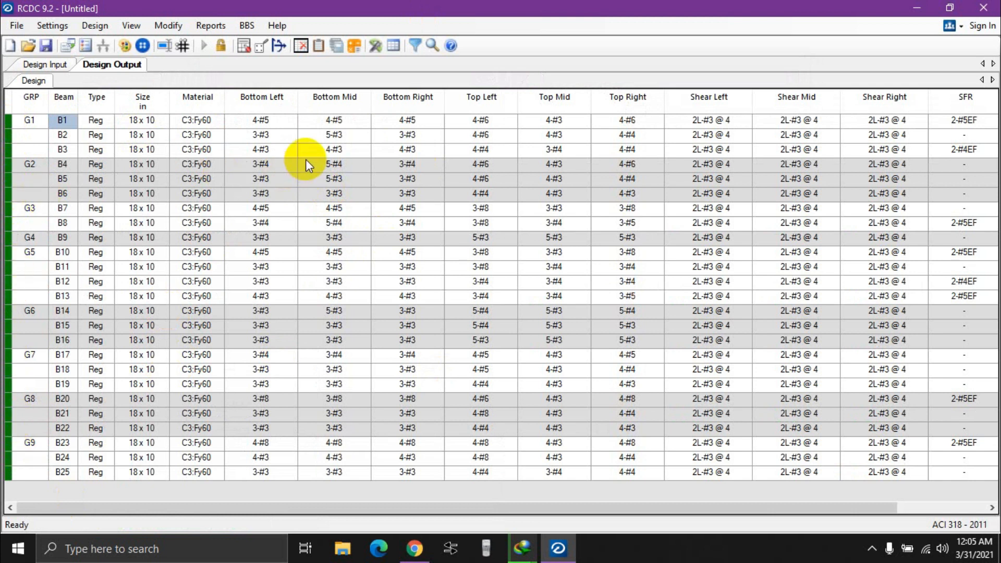
Review the bottom reinforcement of the G1 beams in the design results, comparing beam B1's left, mid and right values.
{"action": "left_click", "coordinate": [273, 119]}
{"action": "left_click", "coordinate": [259, 135]}
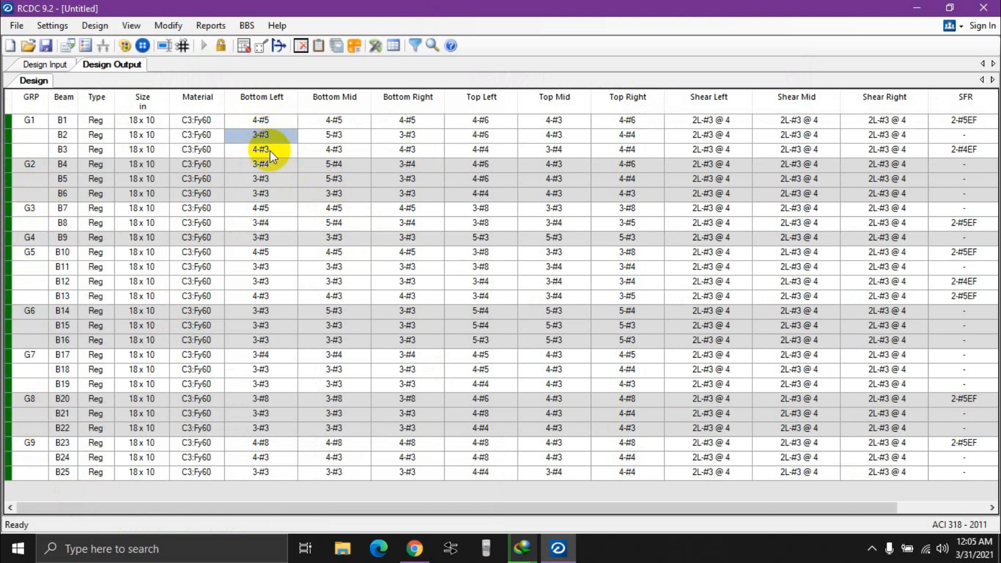
{"action": "left_click", "coordinate": [261, 150]}
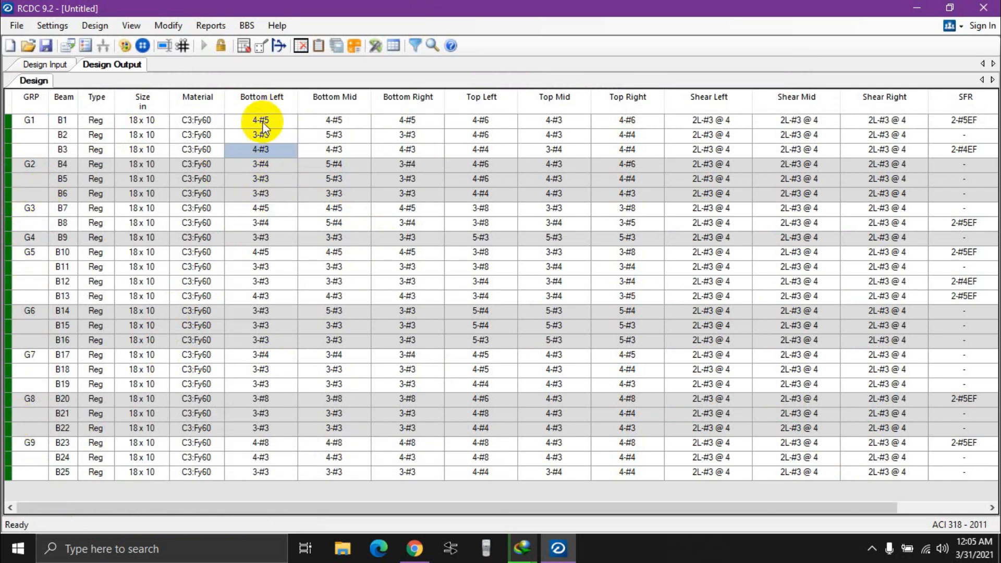
{"action": "left_click", "coordinate": [353, 121]}
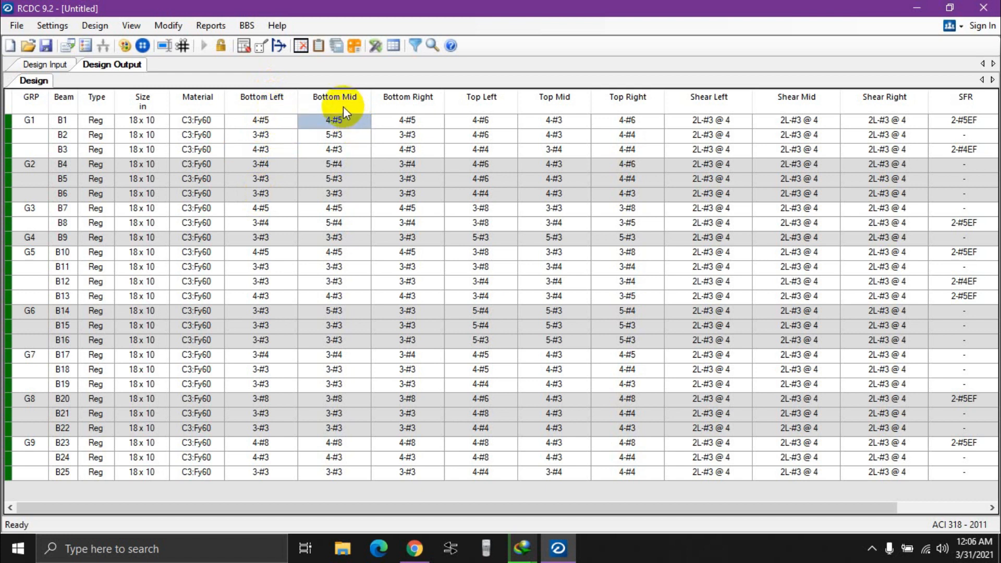
{"action": "left_click", "coordinate": [258, 122]}
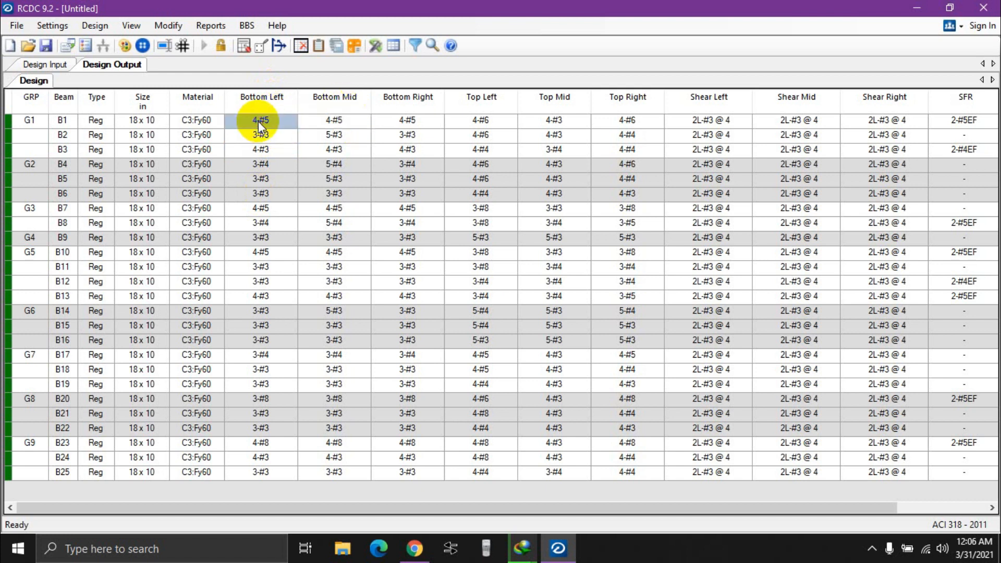
{"action": "left_click", "coordinate": [324, 121]}
{"action": "left_click", "coordinate": [400, 119]}
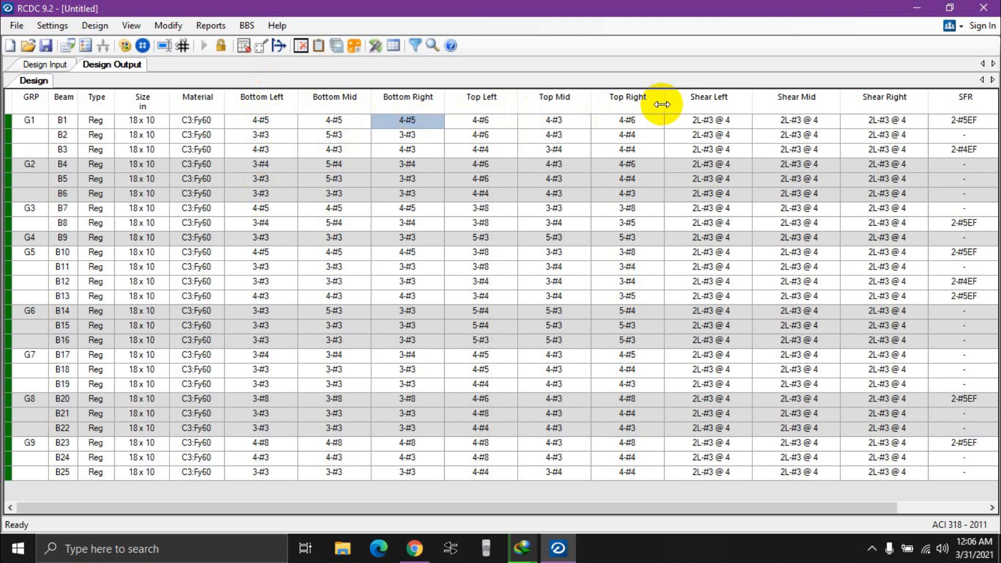
{"action": "left_click", "coordinate": [470, 122]}
{"action": "left_click", "coordinate": [415, 124]}
{"action": "left_click", "coordinate": [349, 121]}
{"action": "left_click", "coordinate": [283, 124]}
{"action": "left_click", "coordinate": [339, 124]}
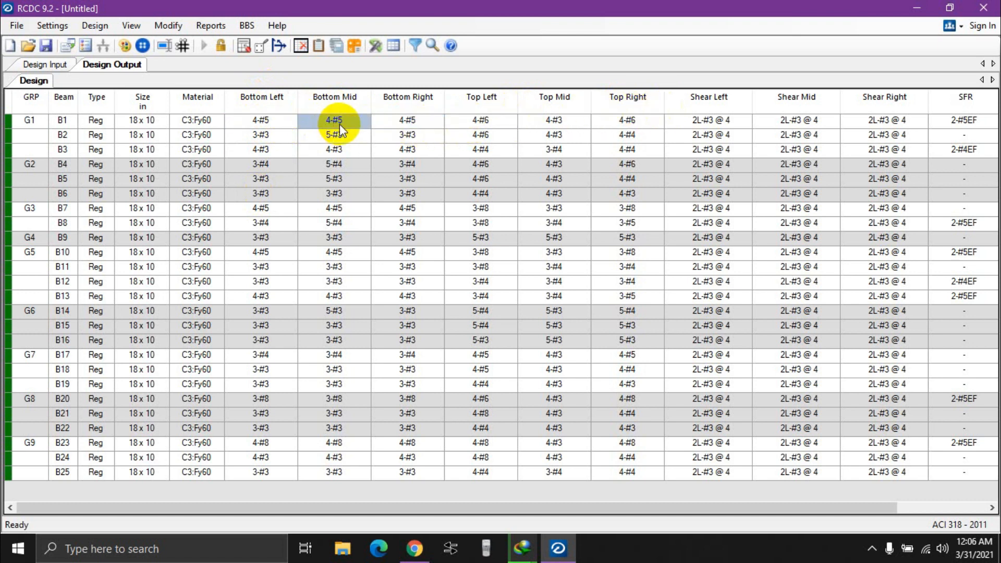
{"action": "left_click", "coordinate": [392, 123]}
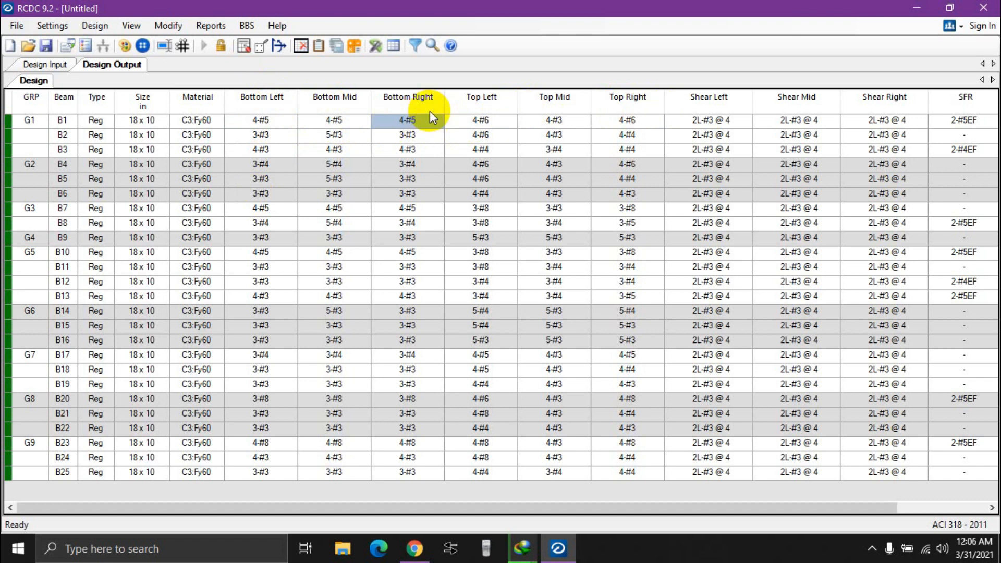
Go through beam B1's designed bottom and top reinforcement at the left, mid and right sections.
{"action": "left_click", "coordinate": [265, 119]}
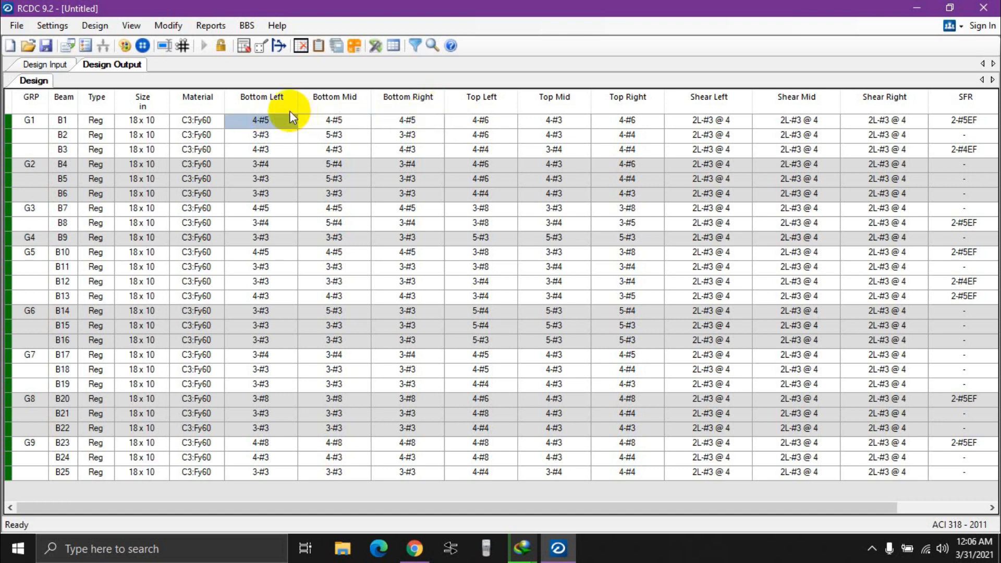
{"action": "left_click", "coordinate": [344, 119]}
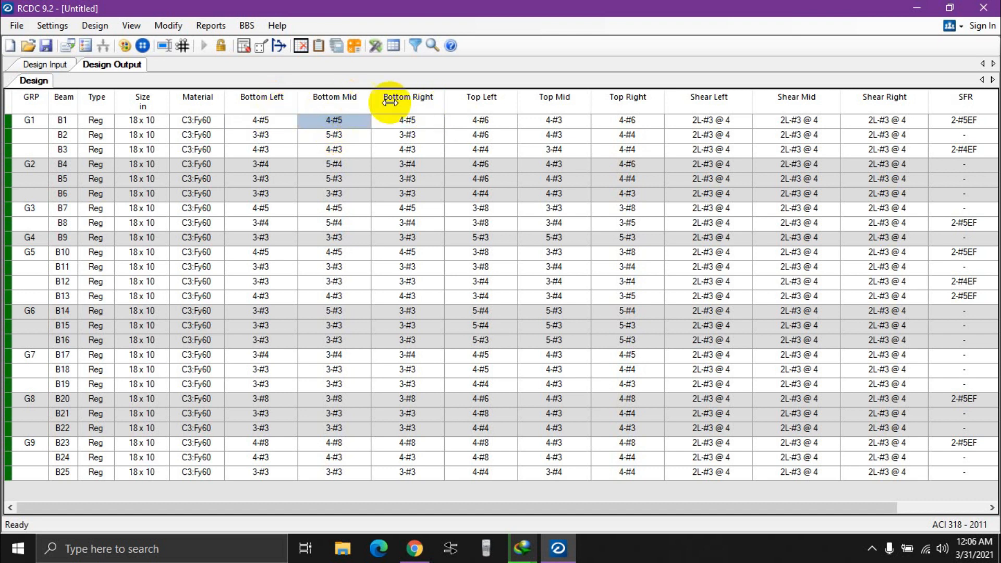
{"action": "left_click", "coordinate": [412, 121]}
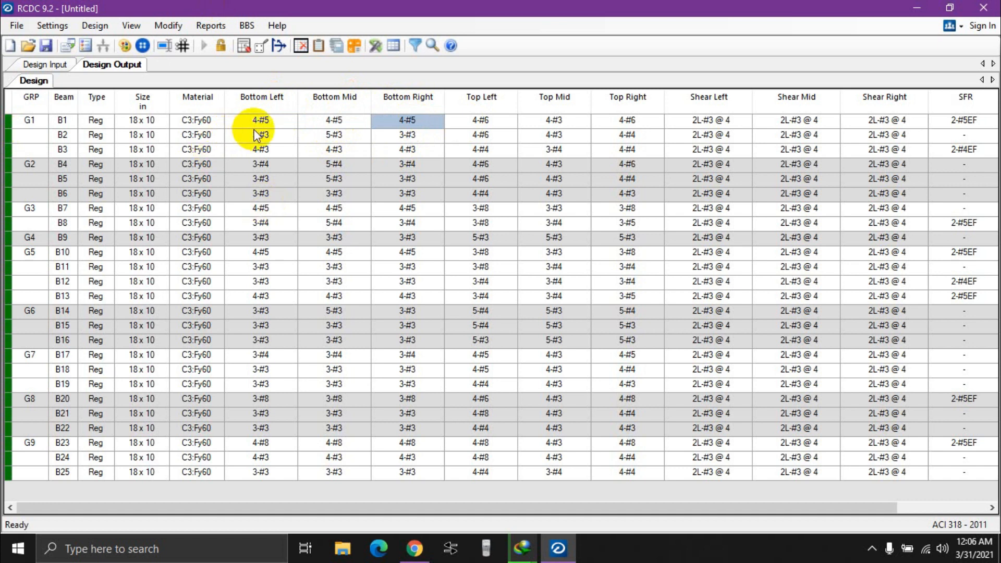
{"action": "left_click", "coordinate": [481, 118]}
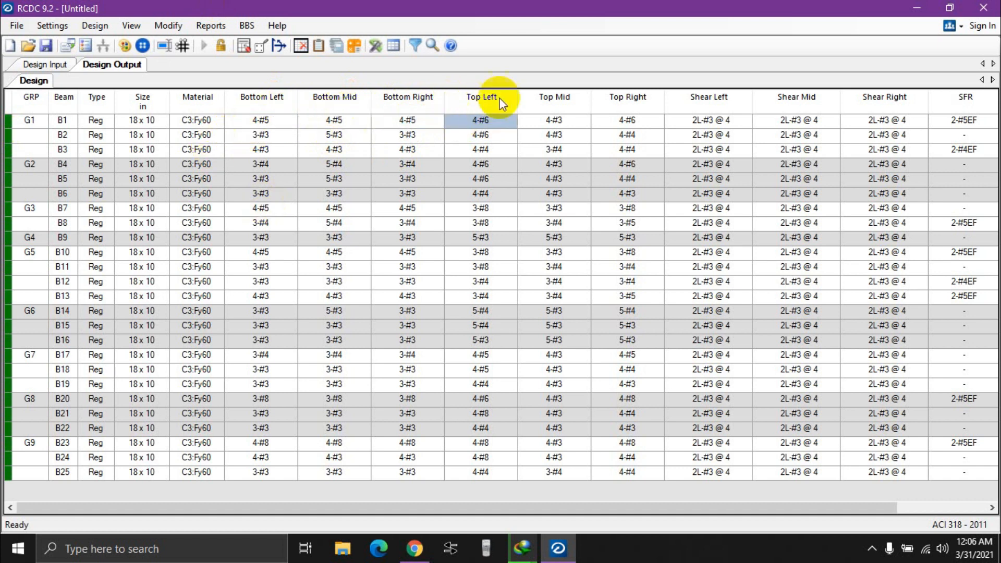
{"action": "left_click", "coordinate": [555, 122]}
{"action": "left_click", "coordinate": [625, 120]}
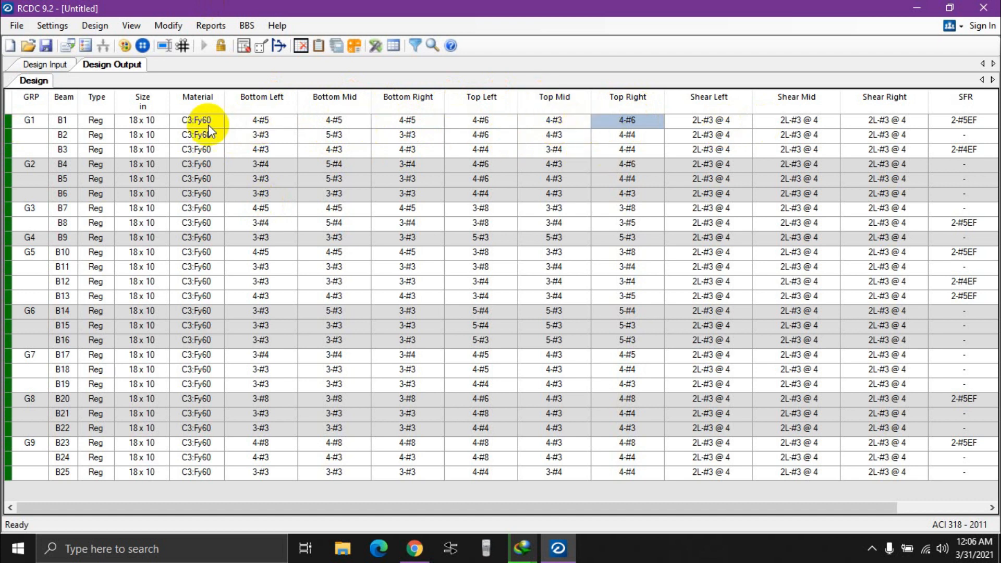
{"action": "left_click", "coordinate": [261, 121]}
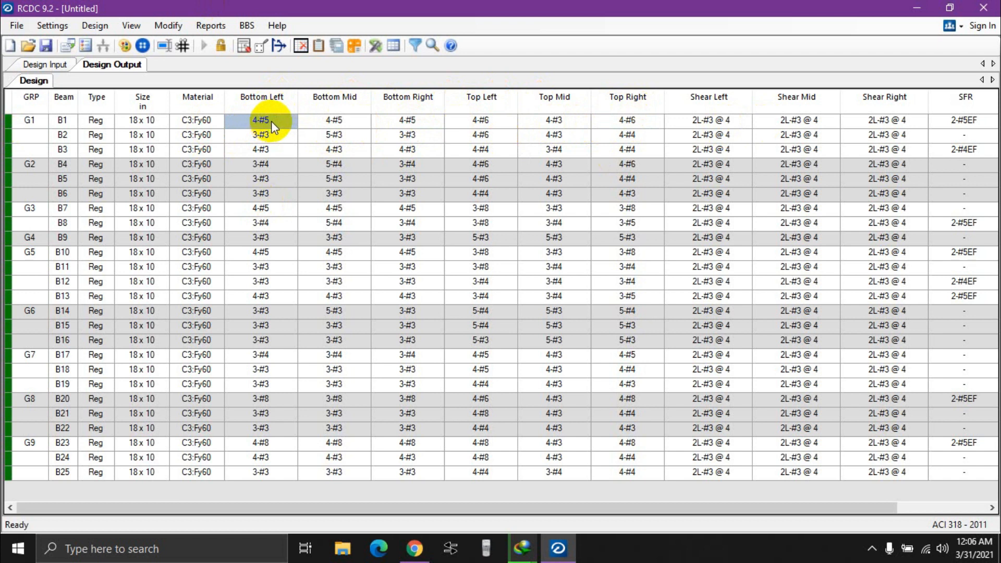
{"action": "left_click", "coordinate": [367, 121]}
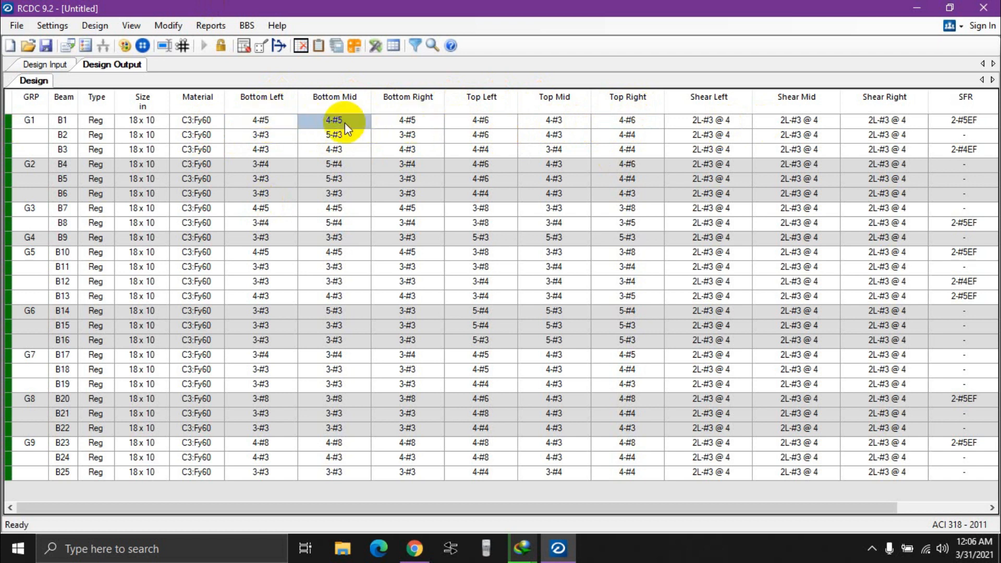
{"action": "left_click", "coordinate": [399, 123]}
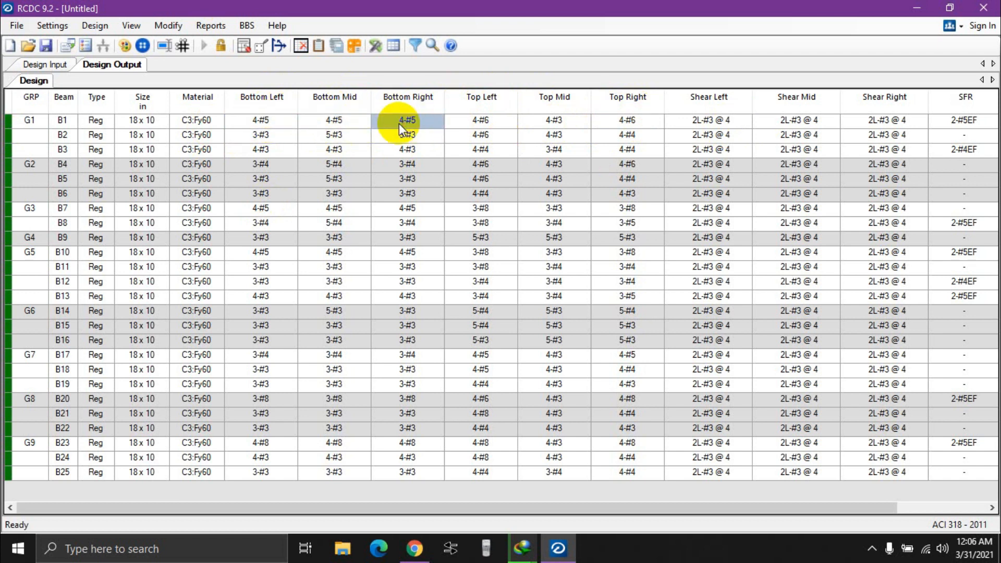
{"action": "left_click", "coordinate": [489, 120]}
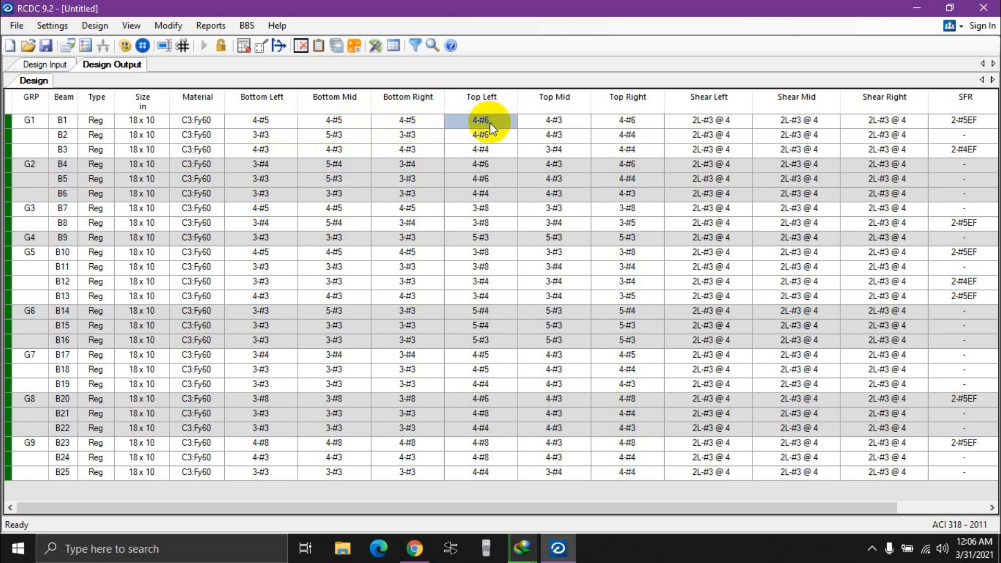
{"action": "left_click", "coordinate": [565, 124]}
{"action": "left_click", "coordinate": [654, 124]}
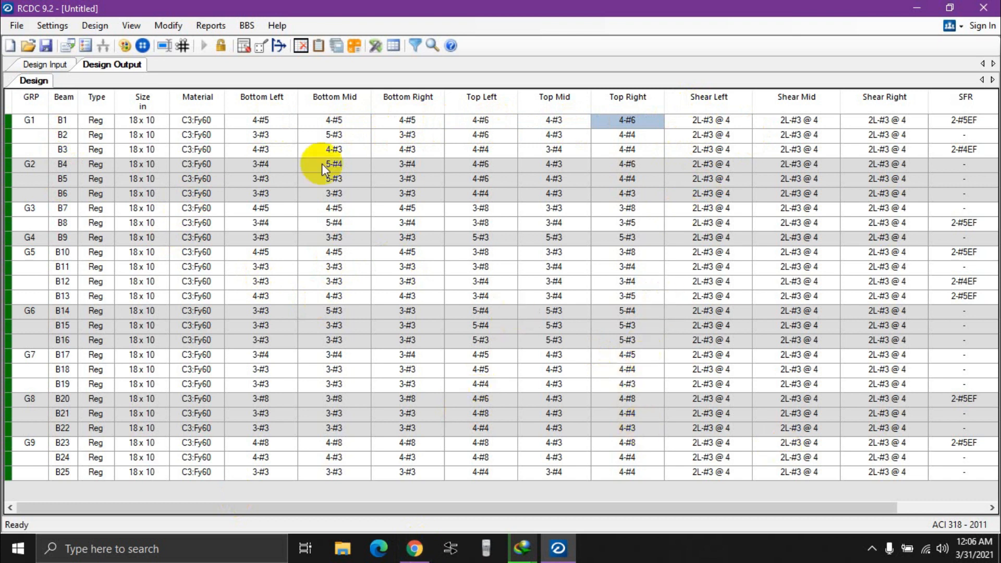
Generate the elevation and section drawings for all beams, including elevations, cross sections and cross beams.
{"action": "left_click", "coordinate": [204, 26]}
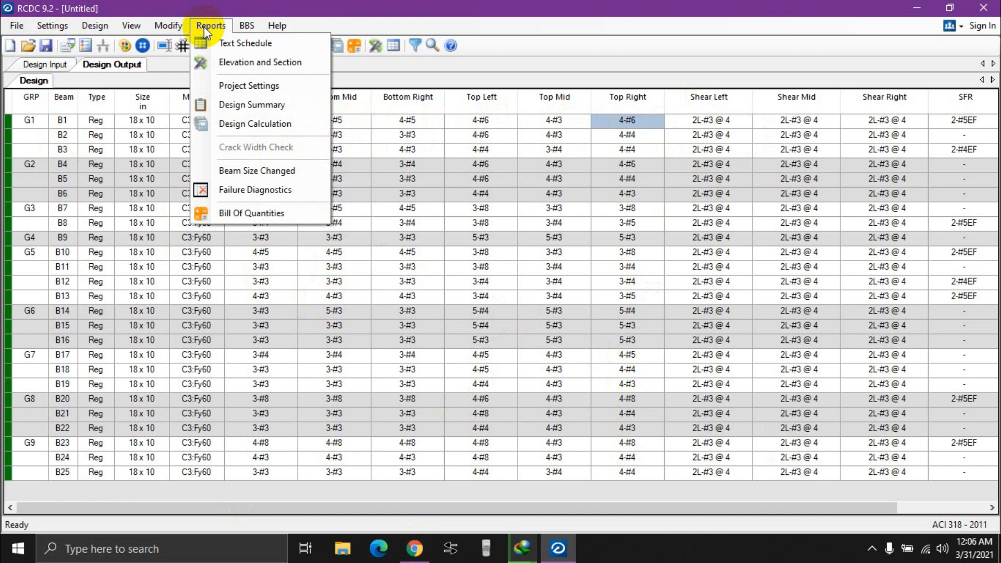
{"action": "left_click", "coordinate": [239, 62]}
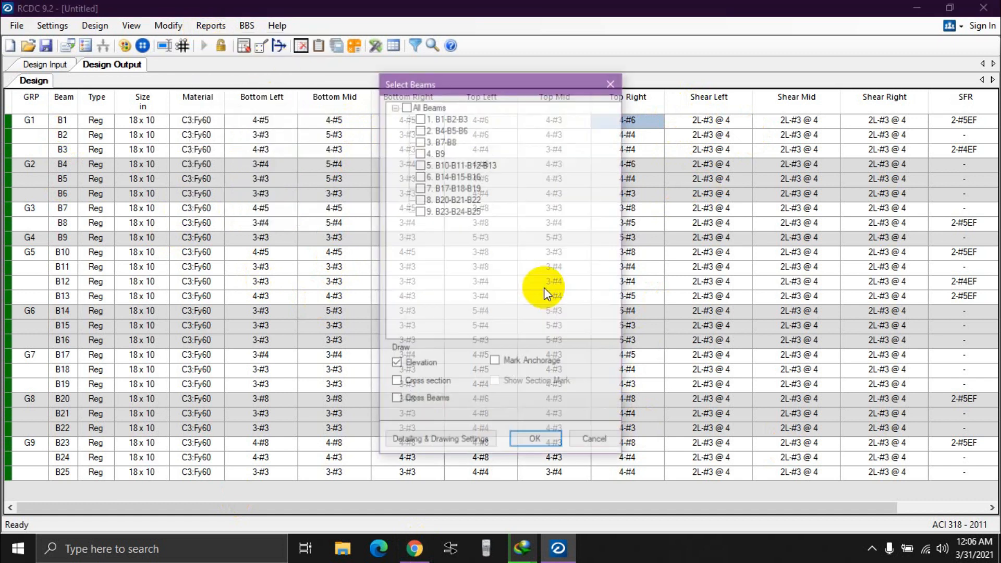
{"action": "left_click", "coordinate": [409, 106]}
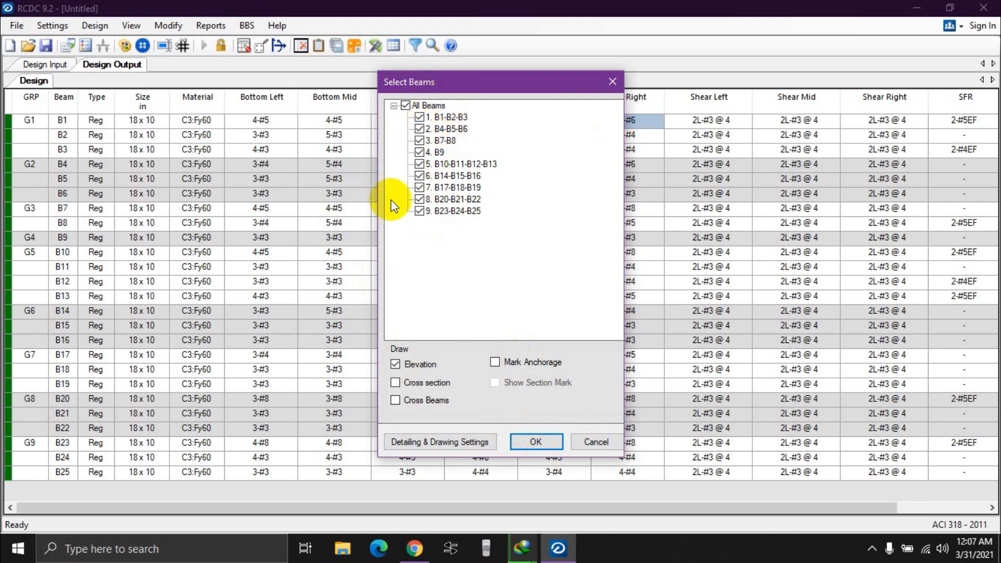
{"action": "left_click", "coordinate": [417, 384]}
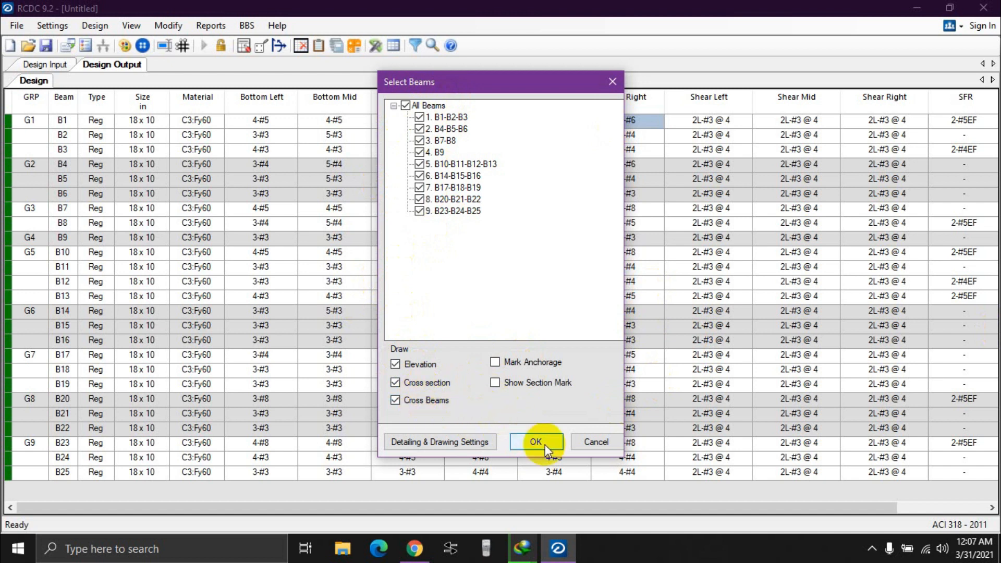
{"action": "left_click", "coordinate": [530, 443]}
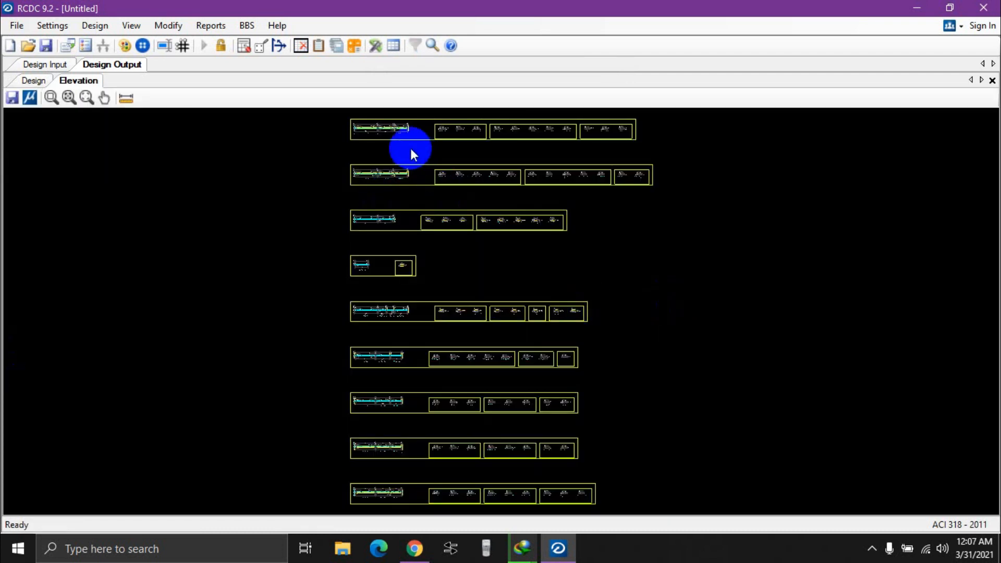
Look over the generated elevations of all beam groups and locate the detail of beams B4 and B5.
{"action": "scroll", "coordinate": [411, 148], "scroll_direction": "up", "scroll_amount": 1}
{"action": "middle_click_drag", "start_coordinate": [414, 159], "coordinate": [407, 228]}
{"action": "scroll", "coordinate": [408, 227], "scroll_direction": "up", "scroll_amount": 1}
{"action": "scroll", "coordinate": [441, 248], "scroll_direction": "down", "scroll_amount": 4}
{"action": "mouse_move", "coordinate": [466, 319]}
{"action": "middle_mouse_down"}
{"action": "mouse_move", "coordinate": [430, 176]}
{"action": "mouse_move", "coordinate": [450, 225]}
{"action": "mouse_move", "coordinate": [451, 329]}
{"action": "middle_mouse_up"}
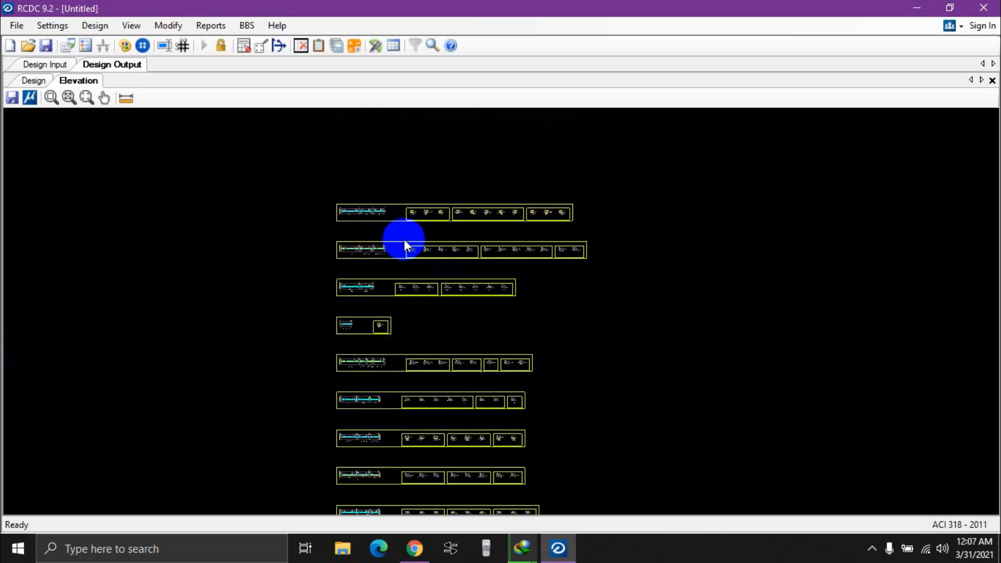
{"action": "scroll", "coordinate": [405, 239], "scroll_direction": "up", "scroll_amount": 1}
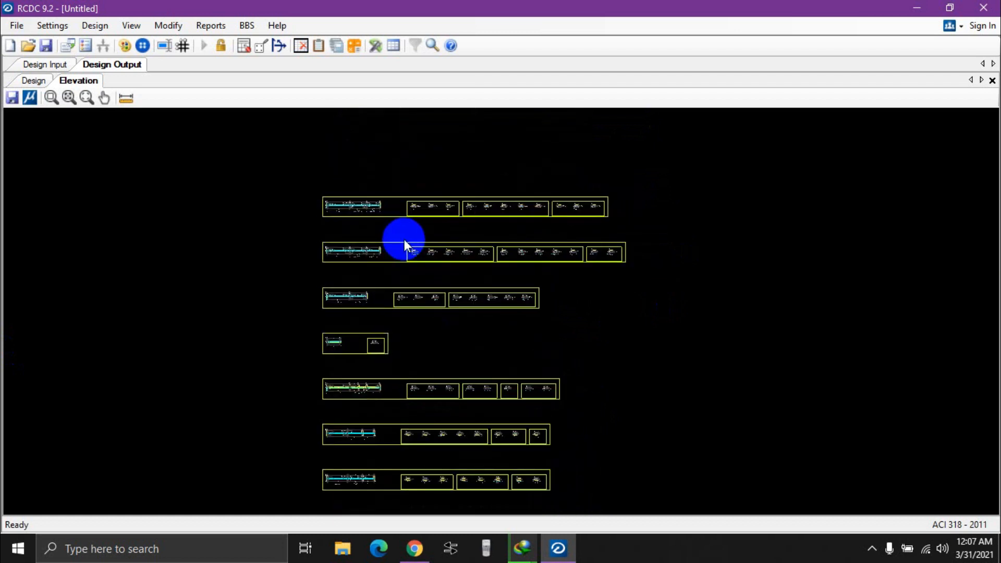
{"action": "scroll", "coordinate": [339, 225], "scroll_direction": "up", "scroll_amount": 3}
{"action": "scroll", "coordinate": [352, 270], "scroll_direction": "up", "scroll_amount": 5}
{"action": "scroll", "coordinate": [286, 311], "scroll_direction": "up", "scroll_amount": 4}
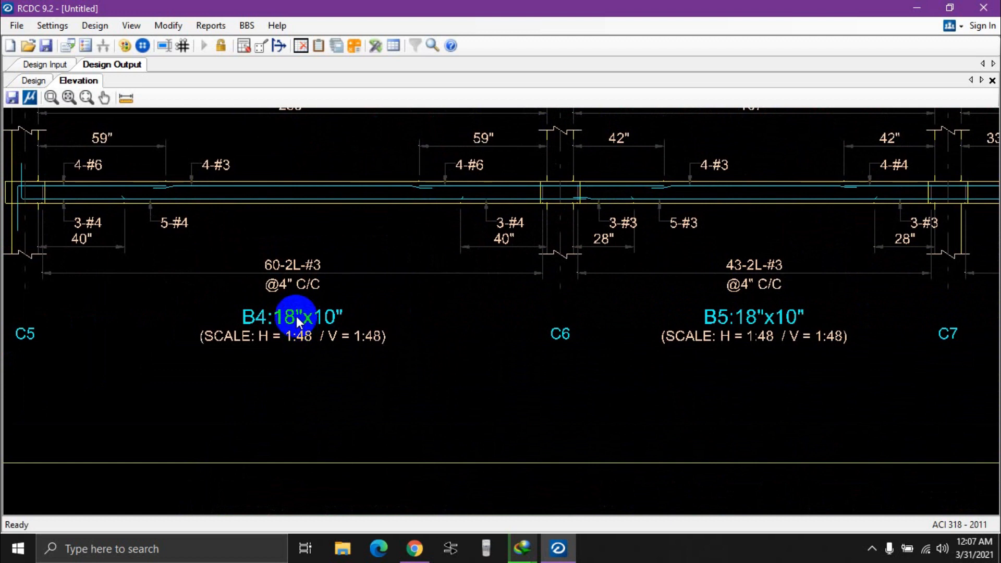
{"action": "scroll", "coordinate": [338, 300], "scroll_direction": "up", "scroll_amount": 4}
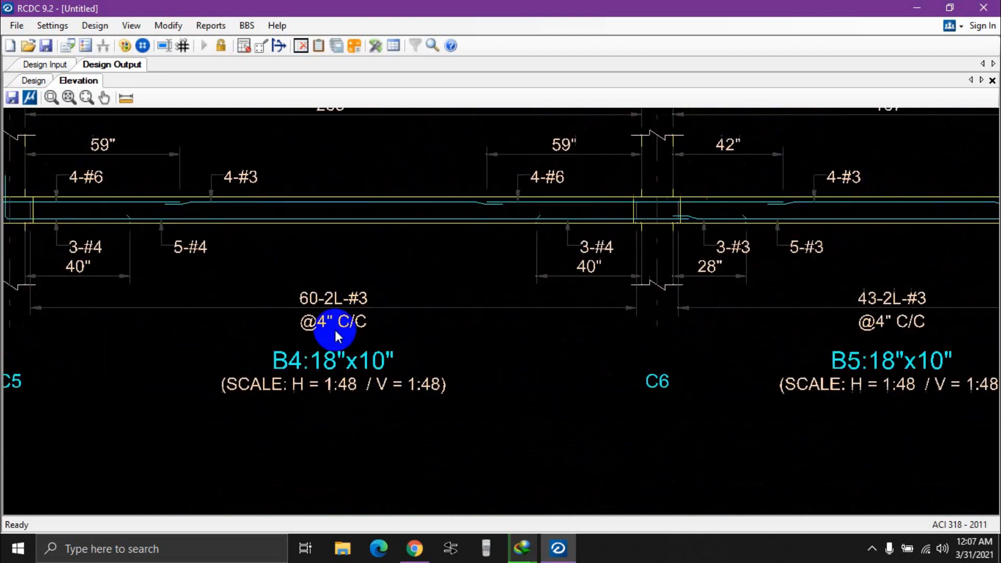
{"action": "scroll", "coordinate": [242, 302], "scroll_direction": "down", "scroll_amount": 1}
{"action": "scroll", "coordinate": [172, 260], "scroll_direction": "up", "scroll_amount": 2}
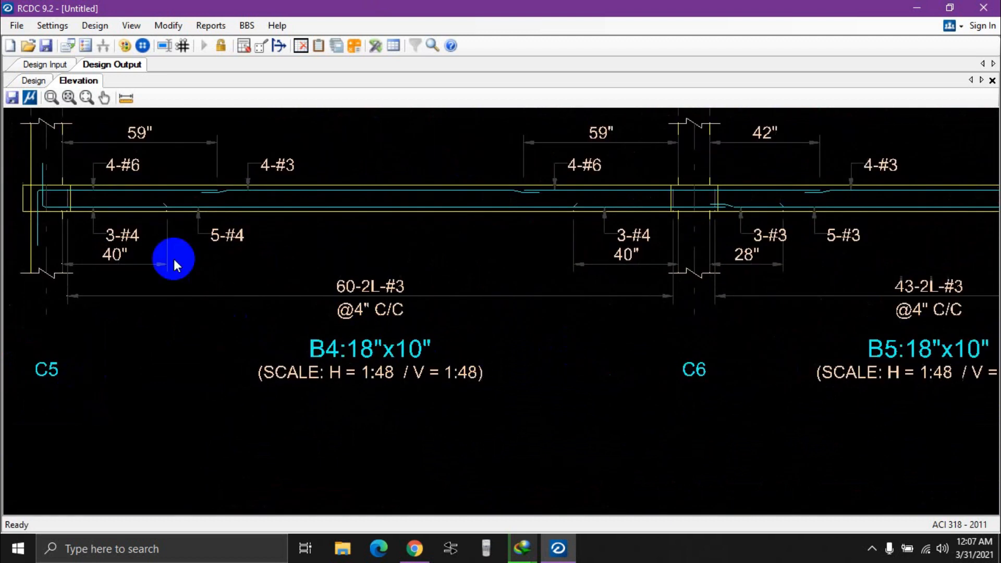
Examine beam B4's elevation between columns C5 and C6, including its top and bottom bars, bar lengths and stirrups.
{"action": "scroll", "coordinate": [224, 250], "scroll_direction": "up", "scroll_amount": 1}
{"action": "middle_click_drag", "start_coordinate": [386, 240], "coordinate": [312, 240]}
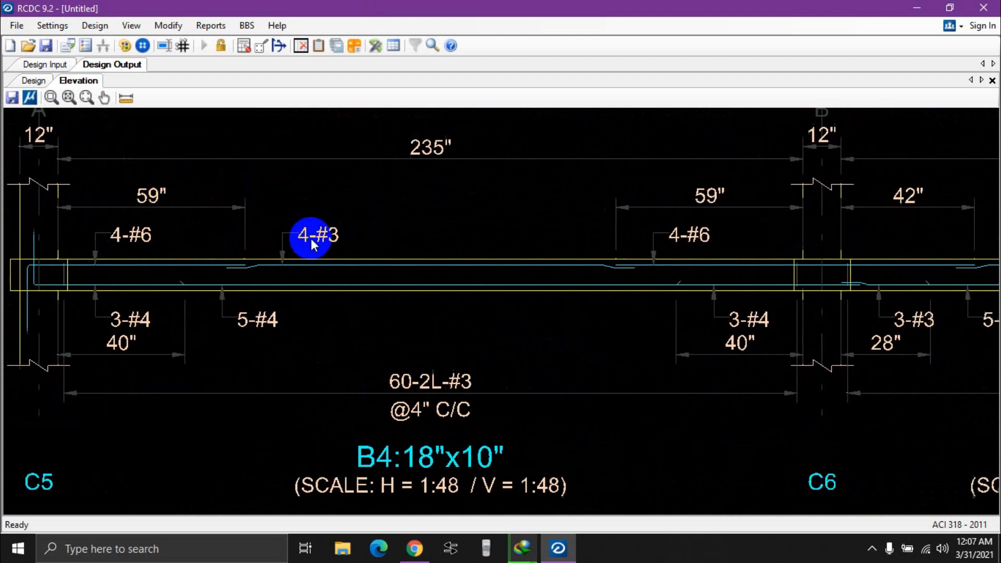
{"action": "scroll", "coordinate": [192, 292], "scroll_direction": "down", "scroll_amount": 1}
{"action": "middle_click_drag", "start_coordinate": [123, 291], "coordinate": [85, 290]}
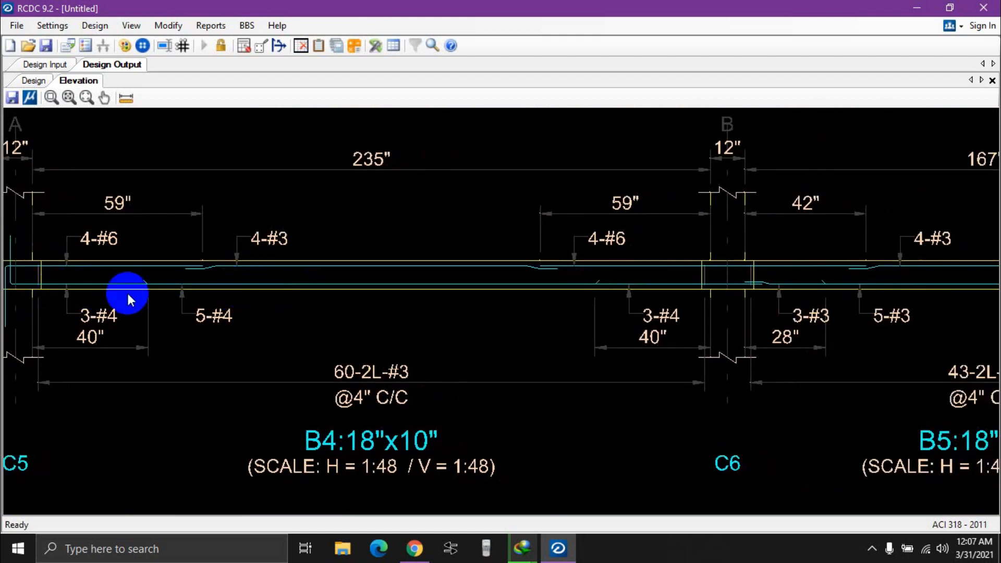
{"action": "scroll", "coordinate": [99, 328], "scroll_direction": "up", "scroll_amount": 1}
{"action": "mouse_move", "coordinate": [96, 328]}
{"action": "middle_mouse_down"}
{"action": "mouse_move", "coordinate": [163, 287]}
{"action": "mouse_move", "coordinate": [151, 295]}
{"action": "middle_mouse_up"}
{"action": "scroll", "coordinate": [175, 284], "scroll_direction": "down", "scroll_amount": 1}
{"action": "scroll", "coordinate": [134, 264], "scroll_direction": "up", "scroll_amount": 3}
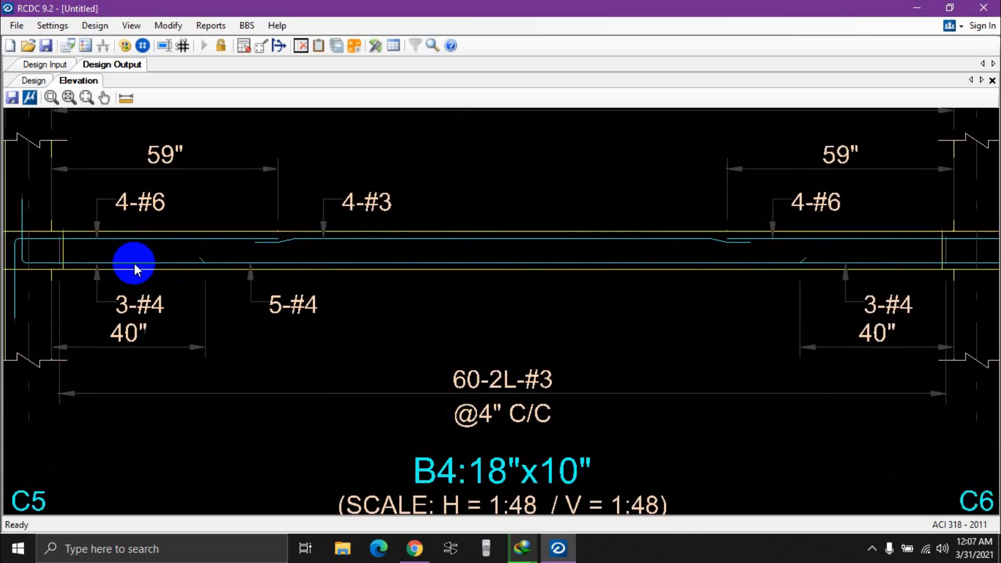
{"action": "scroll", "coordinate": [99, 271], "scroll_direction": "down", "scroll_amount": 2}
{"action": "middle_click_drag", "start_coordinate": [102, 264], "coordinate": [80, 263]}
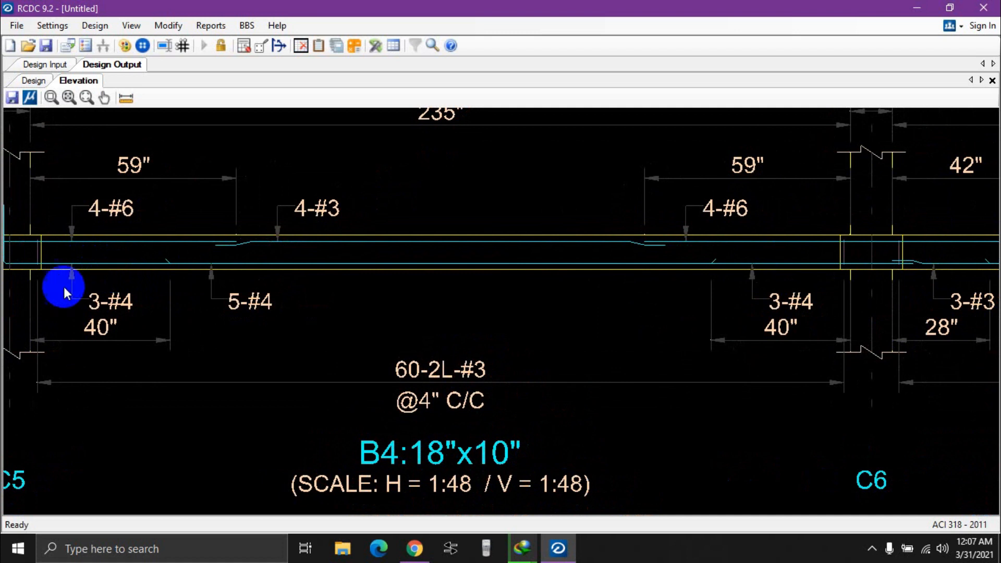
{"action": "scroll", "coordinate": [119, 320], "scroll_direction": "up", "scroll_amount": 1}
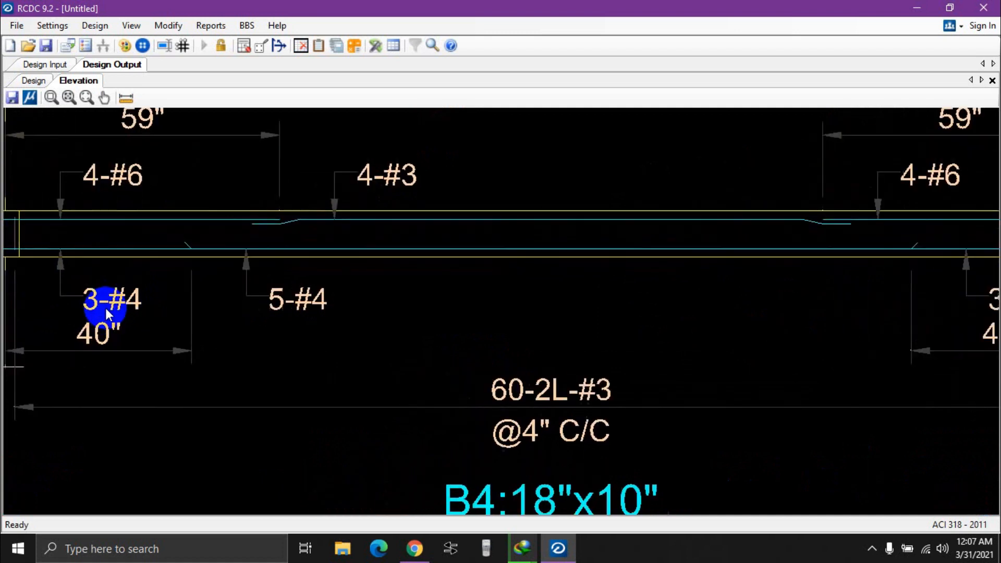
{"action": "scroll", "coordinate": [148, 268], "scroll_direction": "down", "scroll_amount": 1}
{"action": "middle_click_drag", "start_coordinate": [162, 255], "coordinate": [162, 258]}
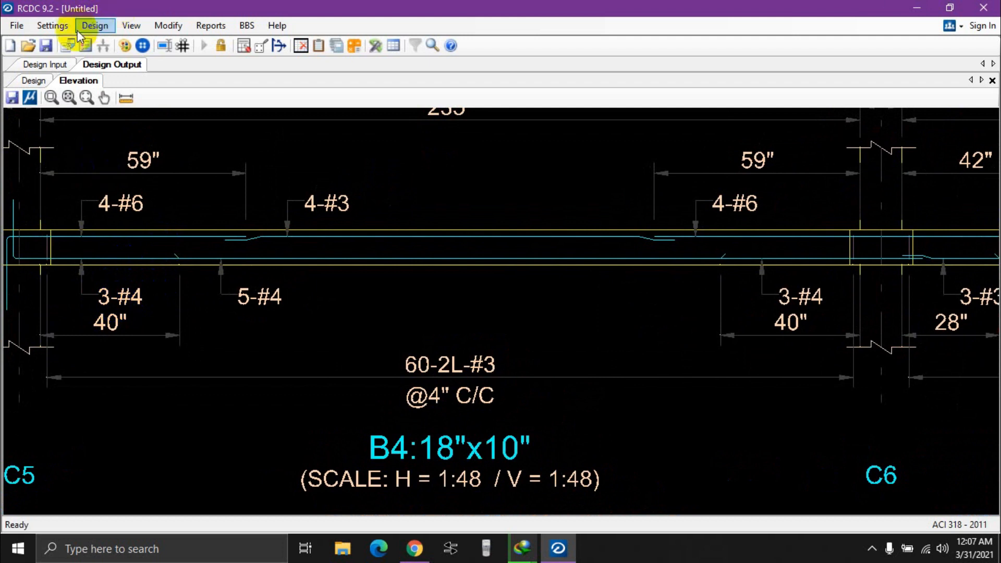
{"action": "left_click", "coordinate": [94, 29]}
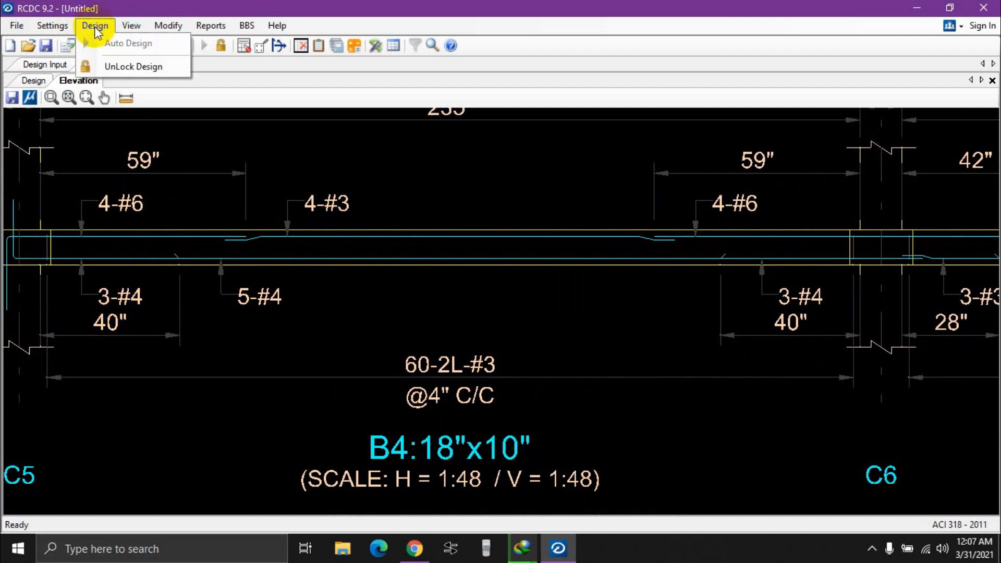
{"action": "mouse_move", "coordinate": [57, 29]}
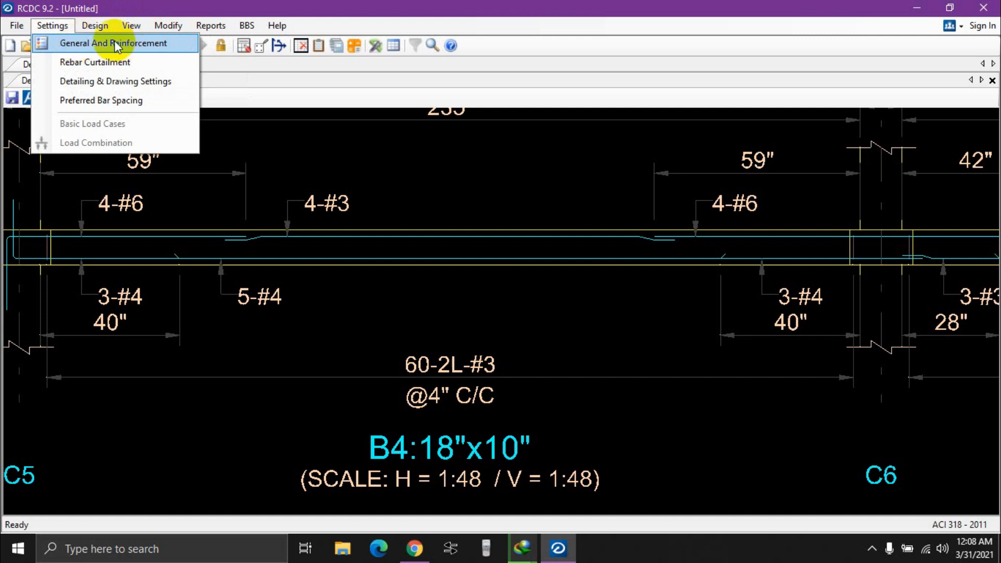
{"action": "left_click", "coordinate": [119, 265]}
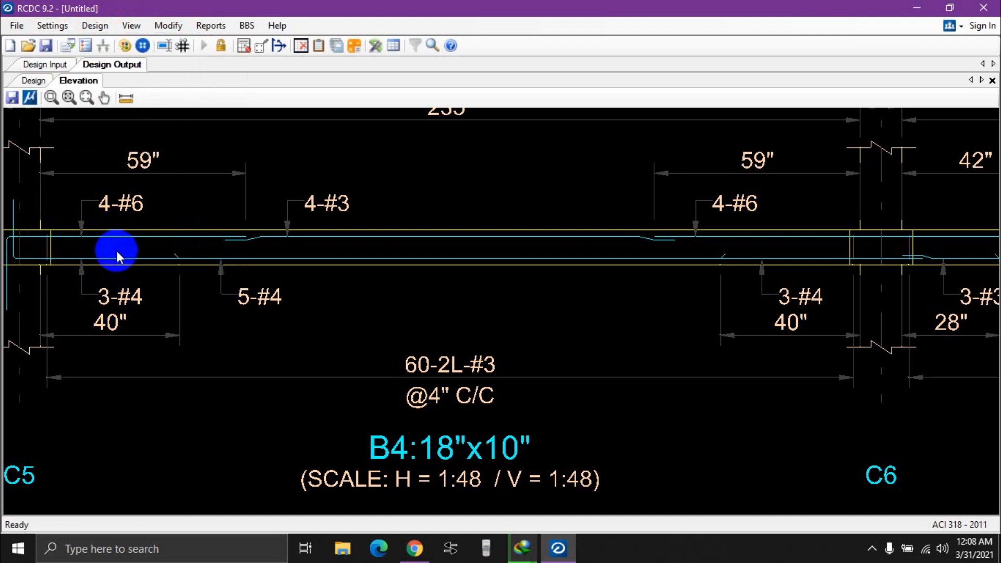
Examine the extra bottom bars of beam B4 at the column C5 end and the length over which they run.
{"action": "scroll", "coordinate": [136, 266], "scroll_direction": "up", "scroll_amount": 2}
{"action": "scroll", "coordinate": [136, 264], "scroll_direction": "down", "scroll_amount": 2}
{"action": "scroll", "coordinate": [148, 271], "scroll_direction": "up", "scroll_amount": 1}
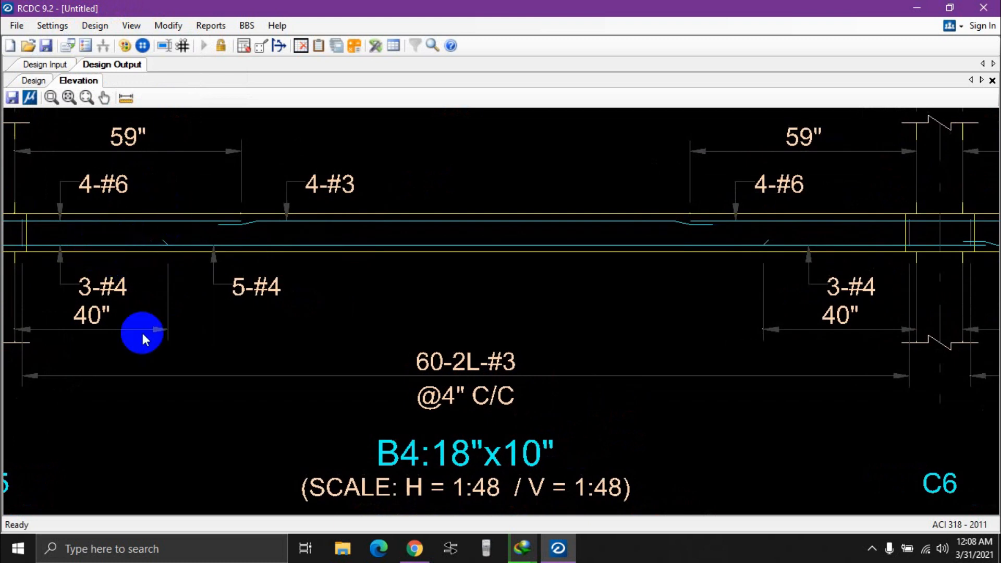
{"action": "mouse_move", "coordinate": [93, 261]}
{"action": "middle_mouse_down"}
{"action": "mouse_move", "coordinate": [105, 265]}
{"action": "mouse_move", "coordinate": [102, 253]}
{"action": "middle_mouse_up"}
{"action": "scroll", "coordinate": [115, 250], "scroll_direction": "down", "scroll_amount": 1}
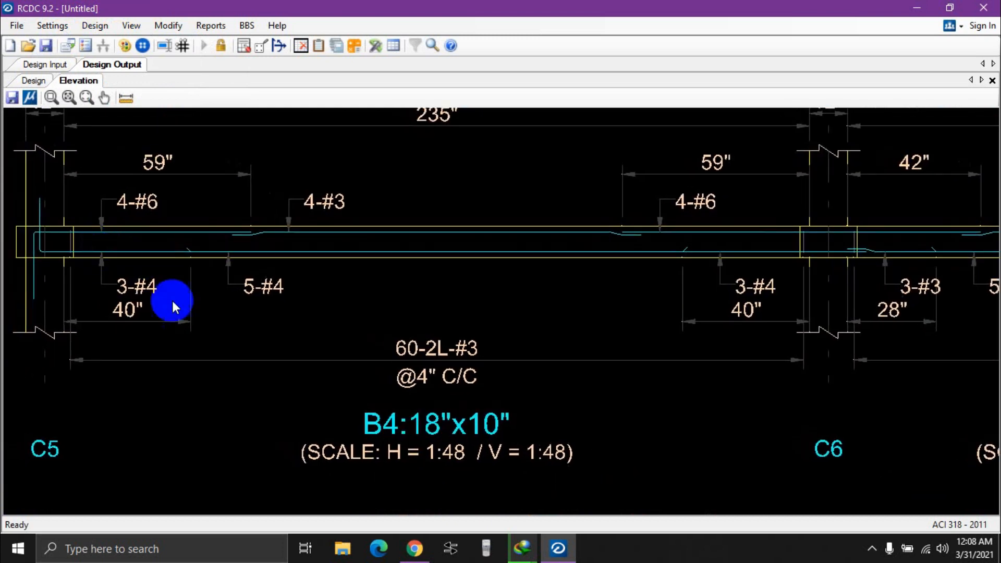
{"action": "scroll", "coordinate": [138, 282], "scroll_direction": "up", "scroll_amount": 2}
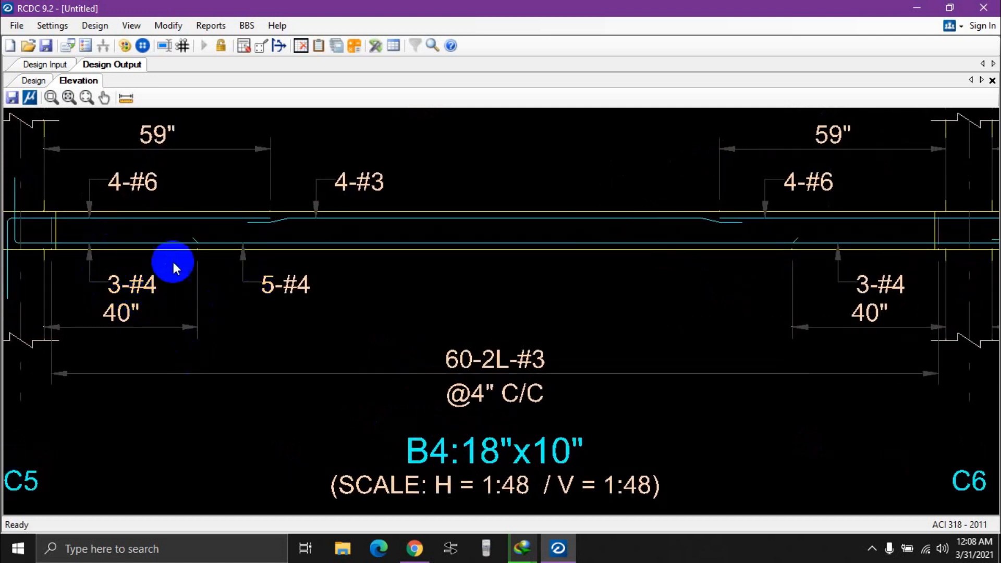
{"action": "scroll", "coordinate": [124, 287], "scroll_direction": "down", "scroll_amount": 1}
{"action": "scroll", "coordinate": [127, 286], "scroll_direction": "up", "scroll_amount": 2}
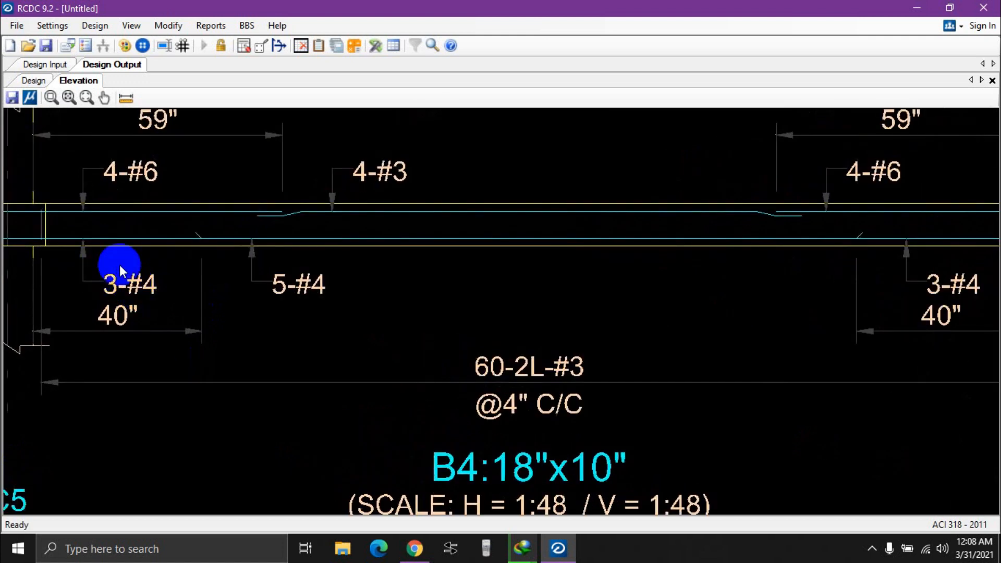
{"action": "scroll", "coordinate": [165, 282], "scroll_direction": "down", "scroll_amount": 1}
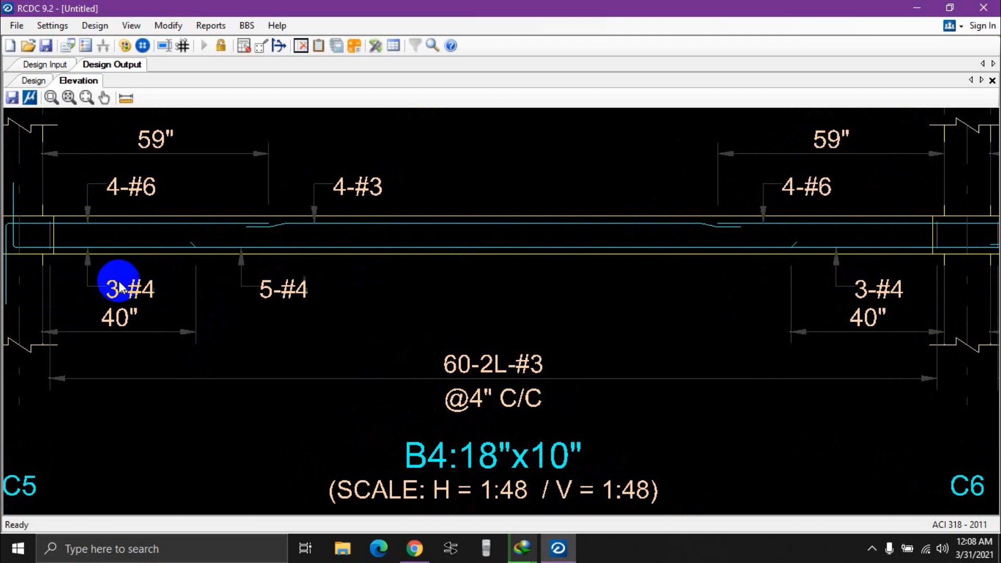
{"action": "scroll", "coordinate": [120, 286], "scroll_direction": "down", "scroll_amount": 1}
{"action": "middle_click_drag", "start_coordinate": [149, 298], "coordinate": [126, 293]}
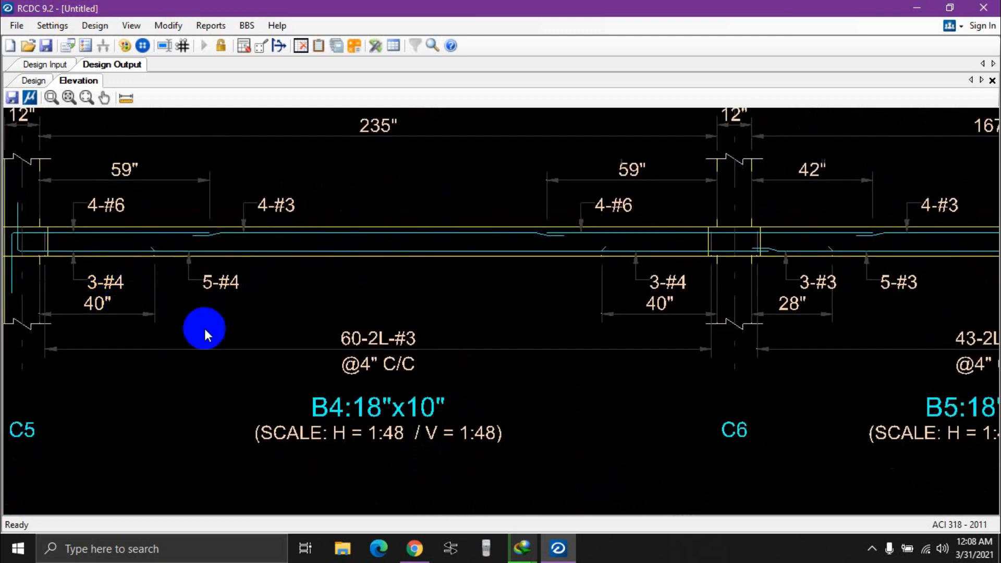
Examine the continuous bottom bars of beam B4 along the span between columns C5 and C6.
{"action": "scroll", "coordinate": [207, 295], "scroll_direction": "up", "scroll_amount": 1}
{"action": "scroll", "coordinate": [281, 305], "scroll_direction": "up", "scroll_amount": 1}
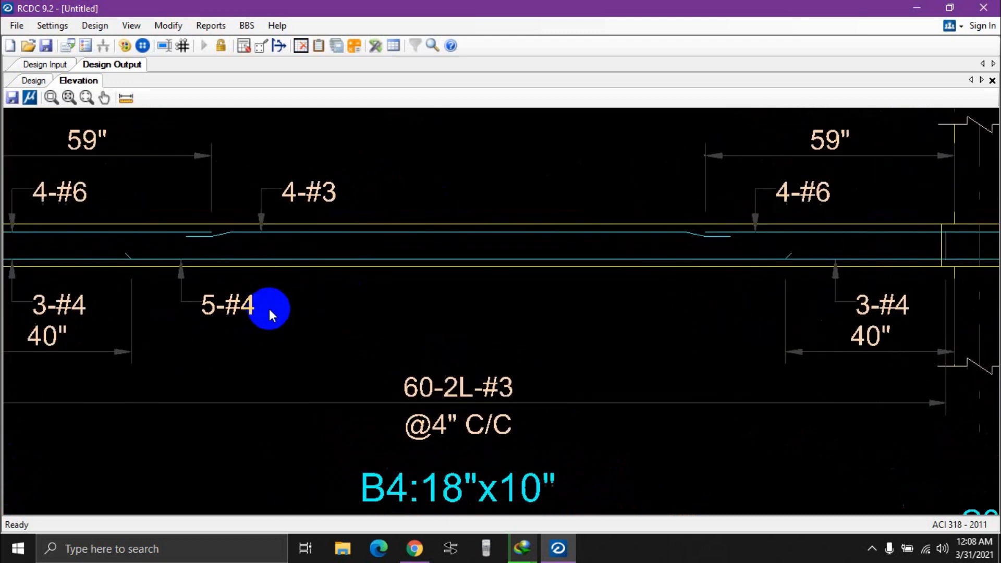
{"action": "scroll", "coordinate": [222, 313], "scroll_direction": "down", "scroll_amount": 1}
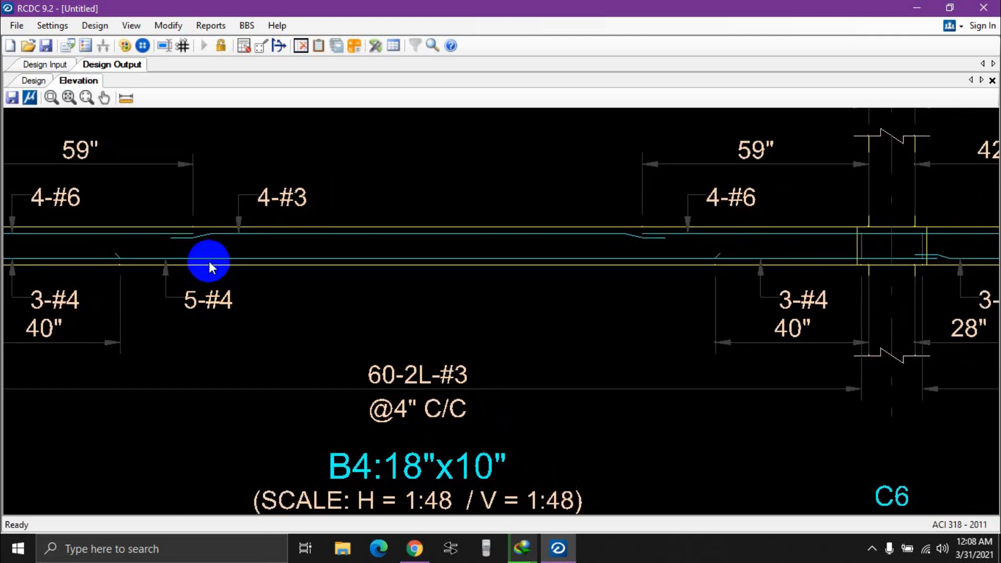
{"action": "scroll", "coordinate": [230, 258], "scroll_direction": "down", "scroll_amount": 1}
{"action": "scroll", "coordinate": [231, 258], "scroll_direction": "up", "scroll_amount": 1}
{"action": "scroll", "coordinate": [239, 258], "scroll_direction": "down", "scroll_amount": 1}
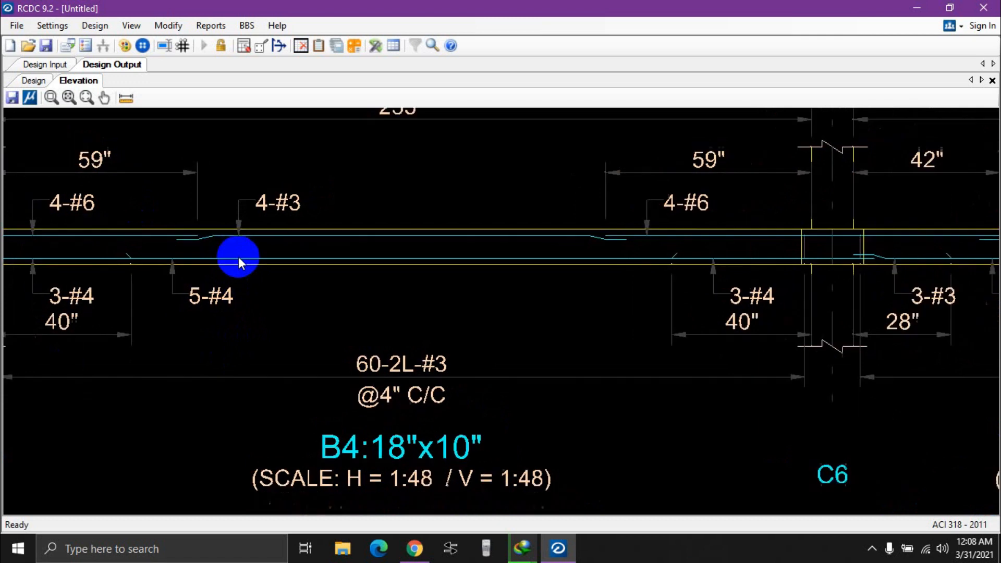
{"action": "scroll", "coordinate": [206, 292], "scroll_direction": "up", "scroll_amount": 2}
{"action": "scroll", "coordinate": [249, 280], "scroll_direction": "down", "scroll_amount": 1}
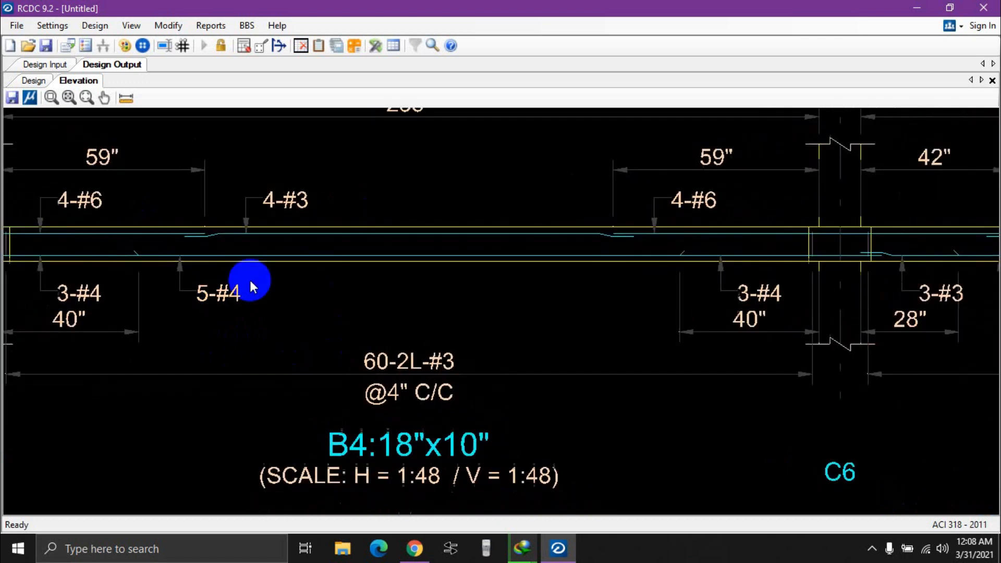
{"action": "middle_click_drag", "start_coordinate": [249, 280], "coordinate": [249, 304]}
{"action": "scroll", "coordinate": [226, 323], "scroll_direction": "up", "scroll_amount": 1}
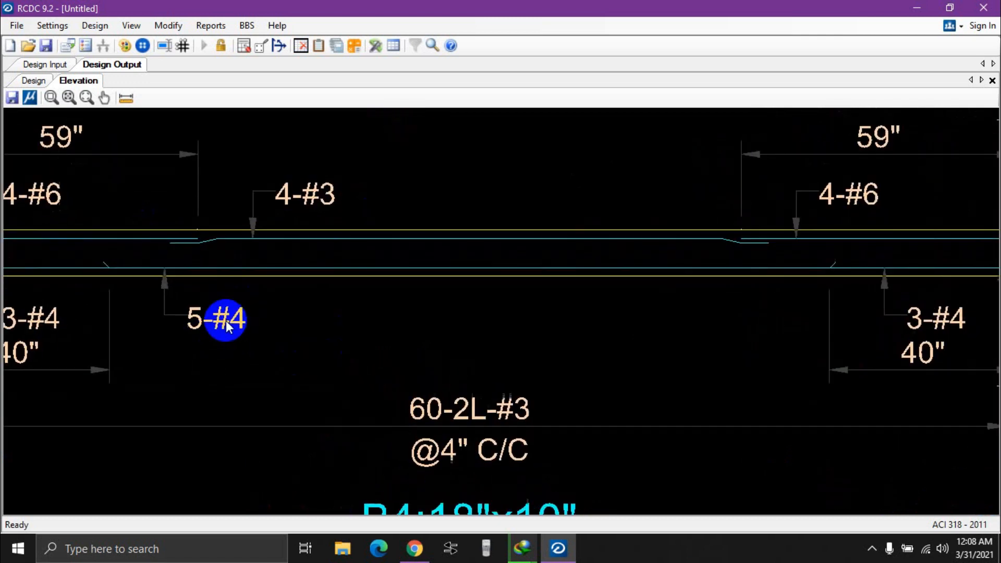
{"action": "scroll", "coordinate": [226, 321], "scroll_direction": "down", "scroll_amount": 1}
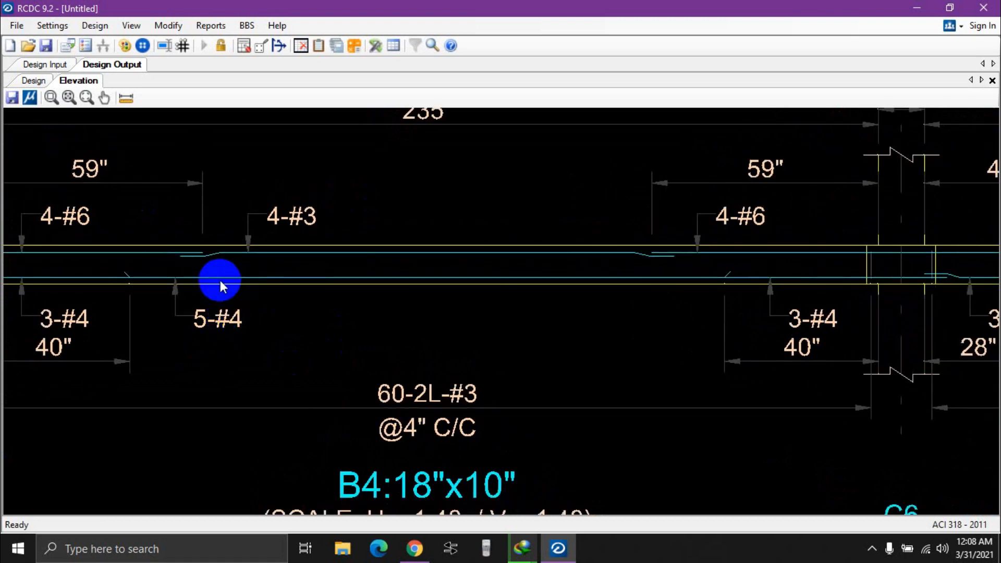
{"action": "middle_click_drag", "start_coordinate": [220, 280], "coordinate": [251, 287]}
{"action": "scroll", "coordinate": [318, 272], "scroll_direction": "down", "scroll_amount": 1}
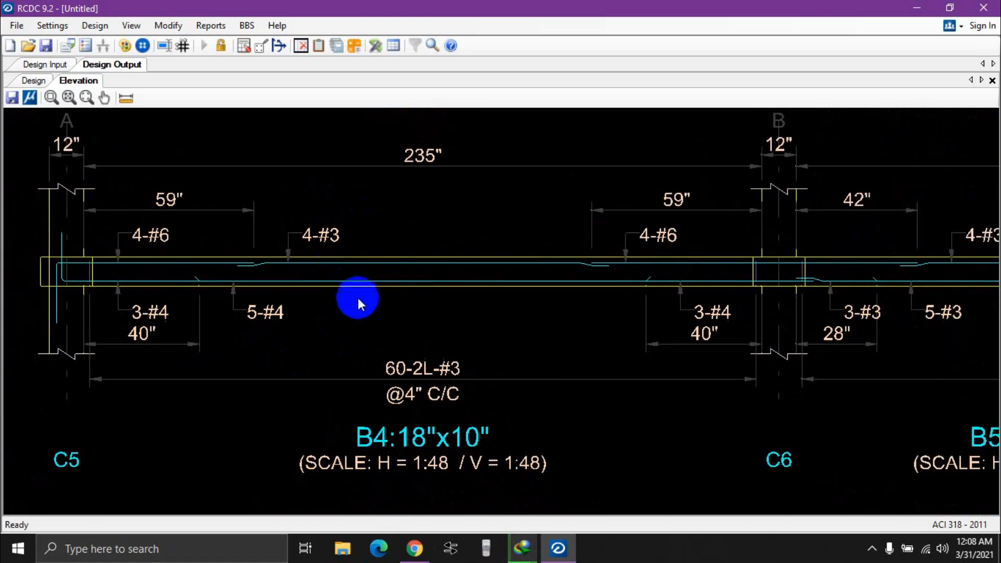
Compare beam B4's top bars at the column ends with its top bars at midspan, including where they lap.
{"action": "scroll", "coordinate": [278, 274], "scroll_direction": "up", "scroll_amount": 1}
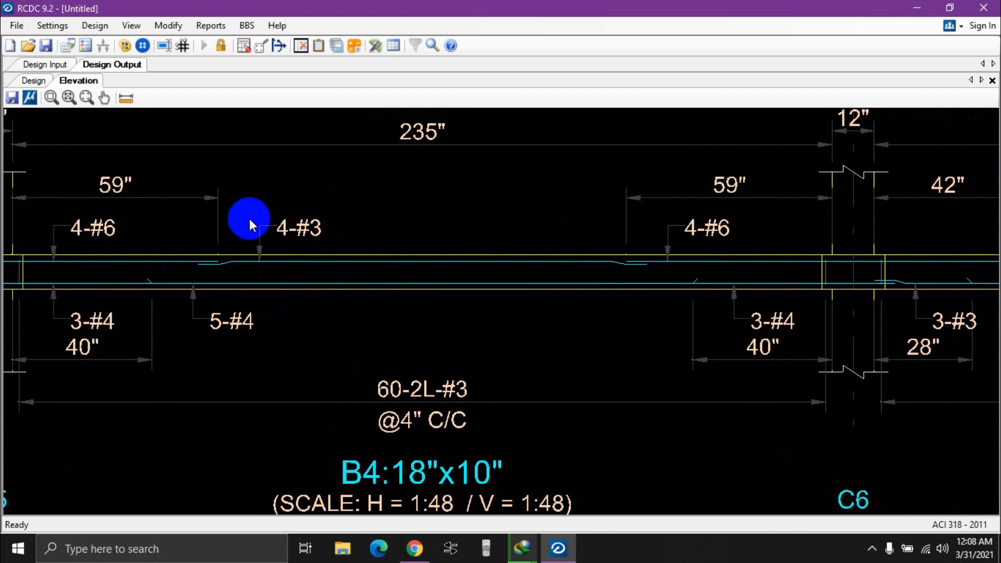
{"action": "middle_click_drag", "start_coordinate": [310, 268], "coordinate": [265, 250]}
{"action": "scroll", "coordinate": [219, 268], "scroll_direction": "down", "scroll_amount": 2}
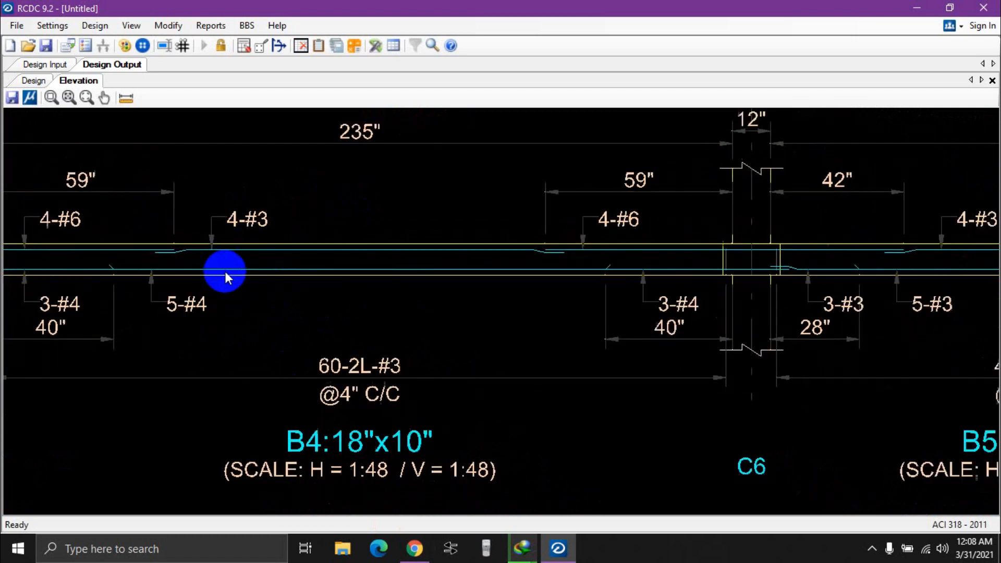
{"action": "scroll", "coordinate": [292, 281], "scroll_direction": "up", "scroll_amount": 1}
{"action": "middle_click_drag", "start_coordinate": [283, 288], "coordinate": [348, 351]}
{"action": "middle_click_drag", "start_coordinate": [176, 297], "coordinate": [195, 263]}
{"action": "scroll", "coordinate": [92, 279], "scroll_direction": "up", "scroll_amount": 1}
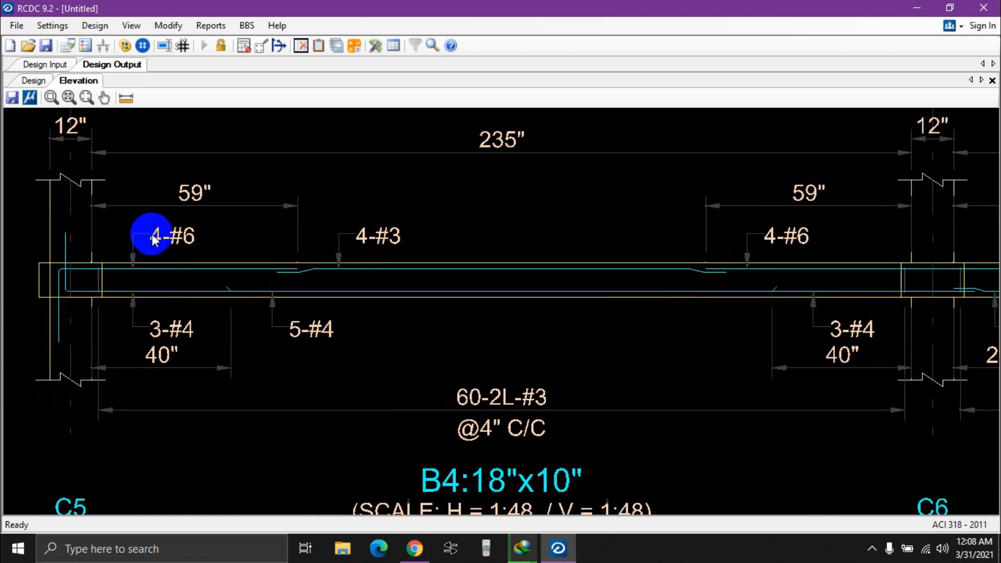
{"action": "middle_click_drag", "start_coordinate": [465, 304], "coordinate": [427, 313]}
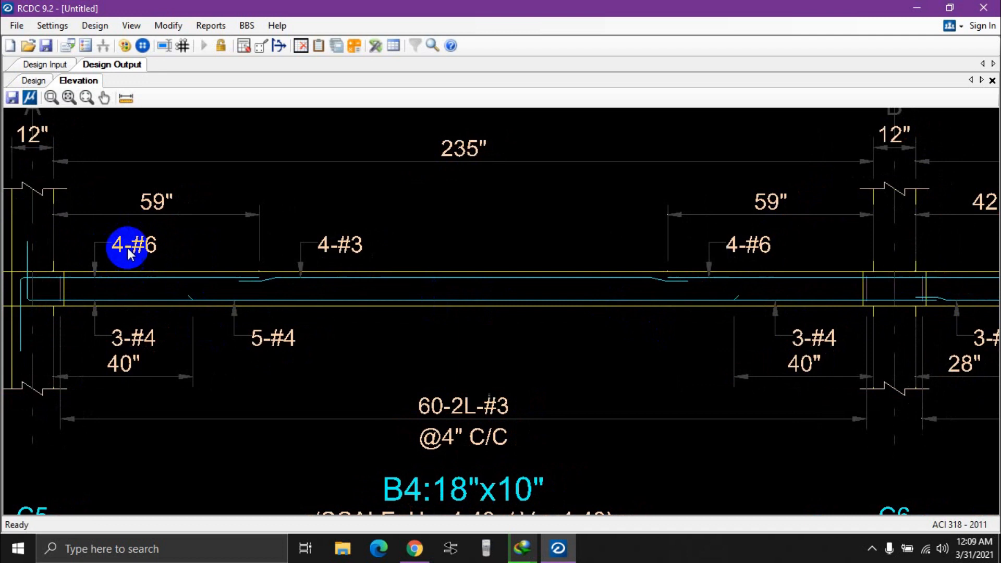
{"action": "scroll", "coordinate": [152, 253], "scroll_direction": "down", "scroll_amount": 1}
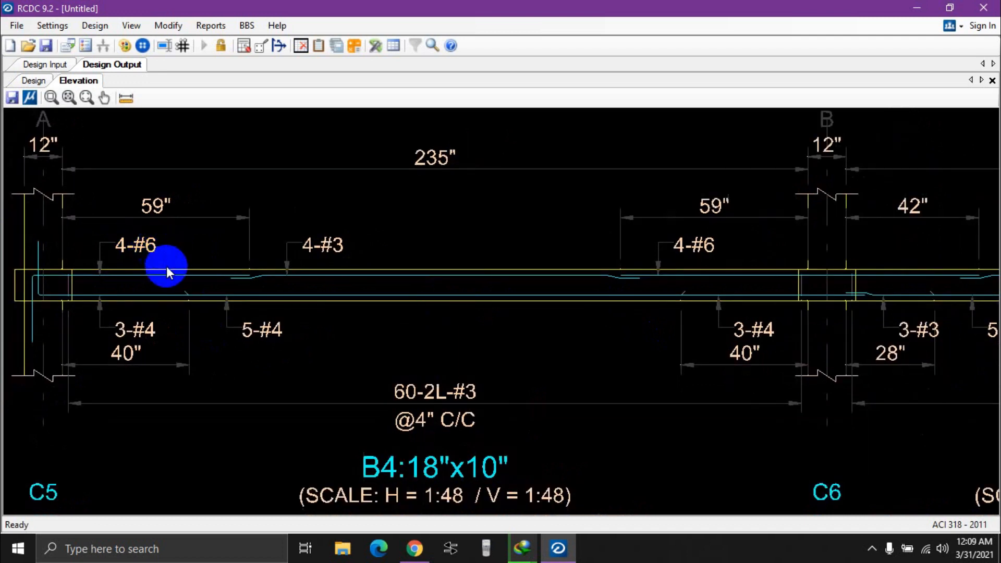
{"action": "middle_click_drag", "start_coordinate": [168, 270], "coordinate": [134, 271]}
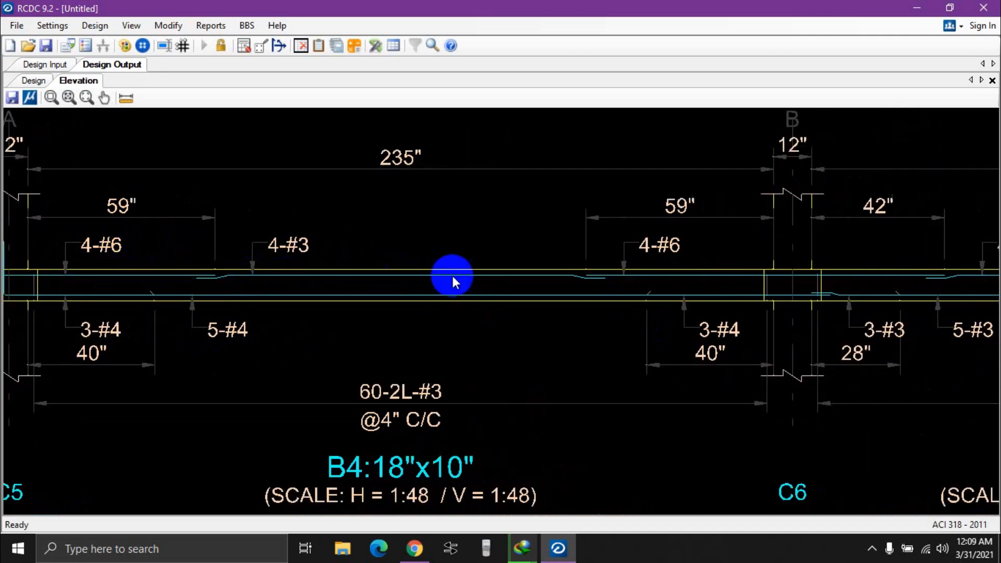
{"action": "scroll", "coordinate": [310, 258], "scroll_direction": "up", "scroll_amount": 1}
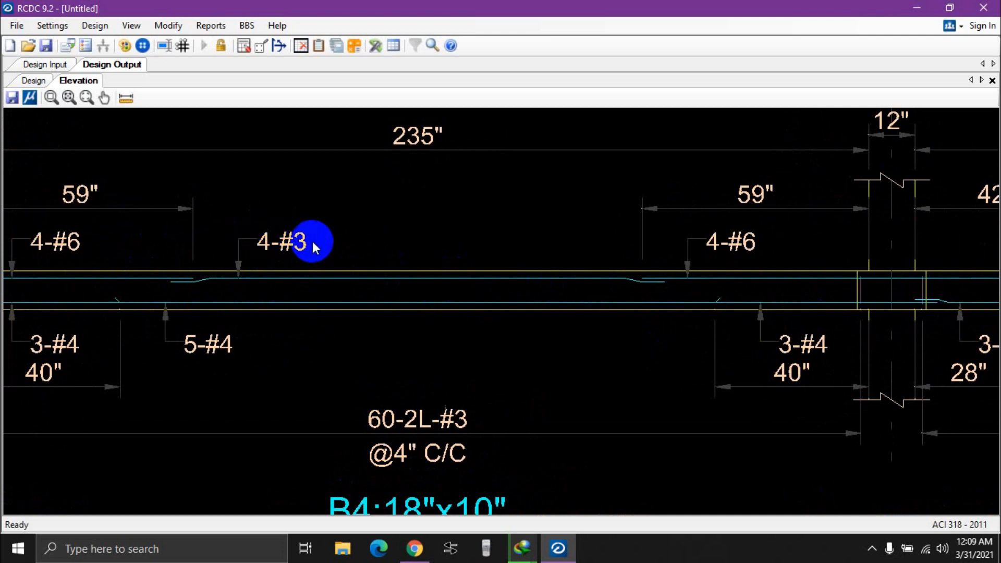
{"action": "scroll", "coordinate": [344, 266], "scroll_direction": "down", "scroll_amount": 1}
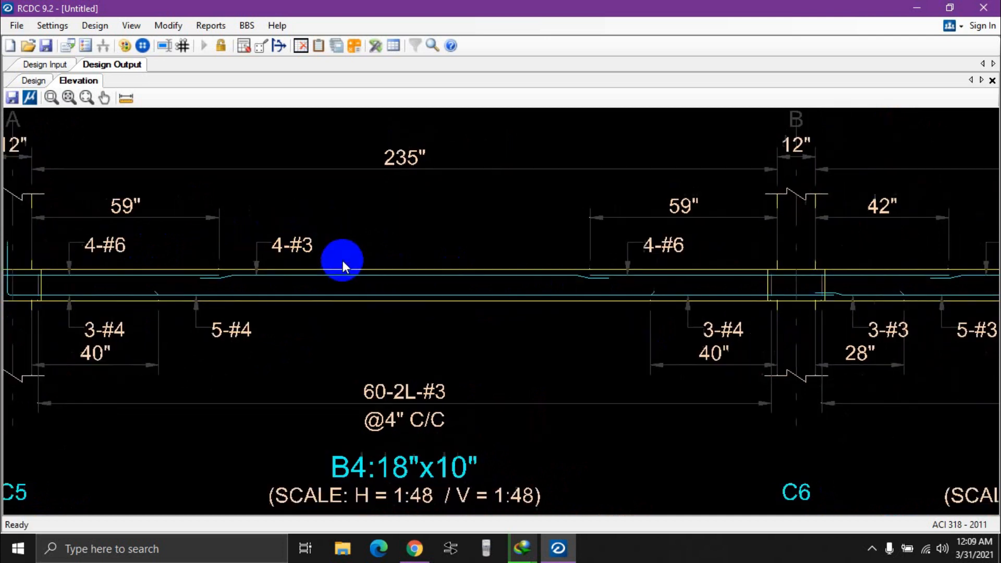
Check the stirrup size, number and spacing noted below beam B4's elevation.
{"action": "scroll", "coordinate": [388, 238], "scroll_direction": "down", "scroll_amount": 1}
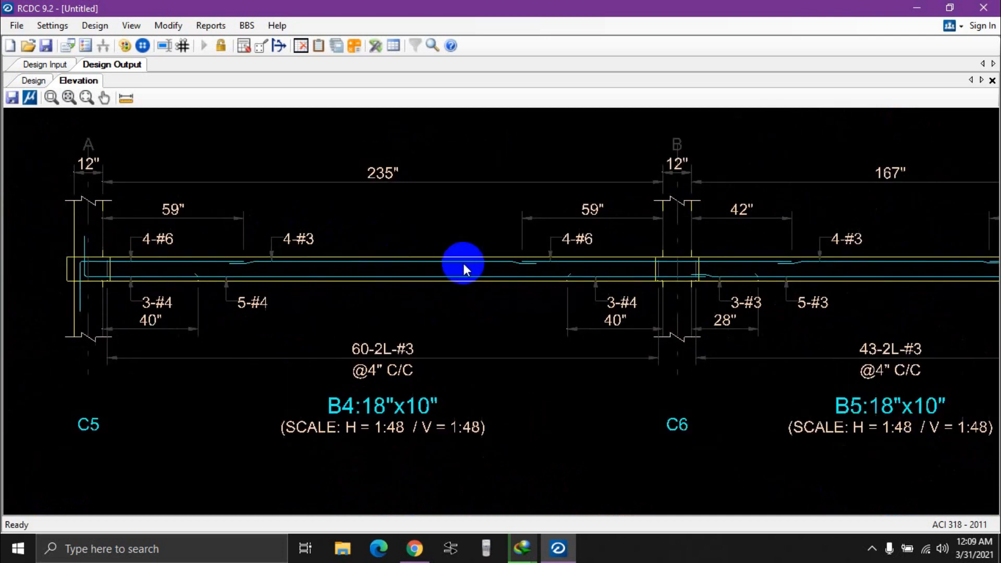
{"action": "scroll", "coordinate": [369, 264], "scroll_direction": "down", "scroll_amount": 1}
{"action": "scroll", "coordinate": [368, 261], "scroll_direction": "down", "scroll_amount": 2}
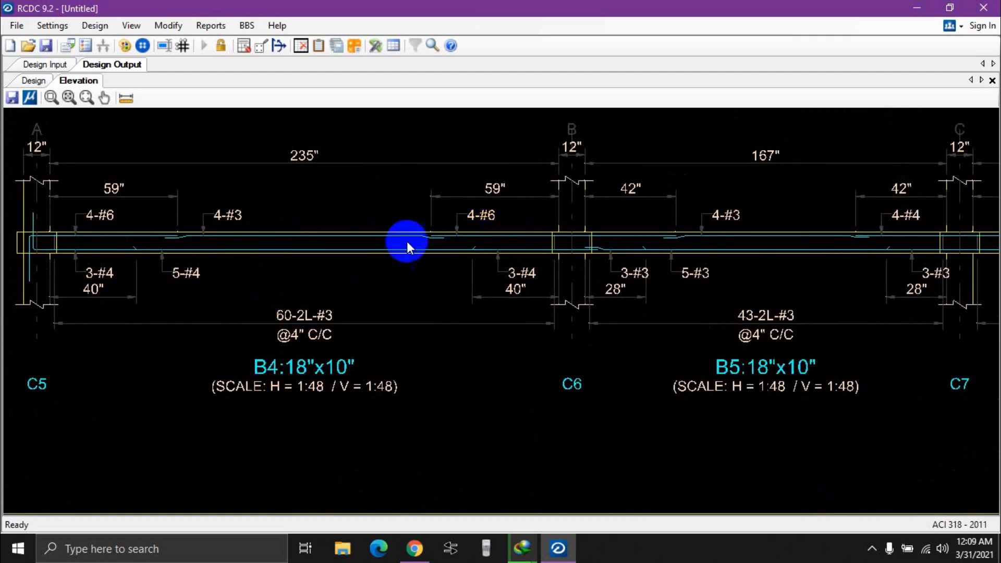
{"action": "scroll", "coordinate": [334, 272], "scroll_direction": "up", "scroll_amount": 3}
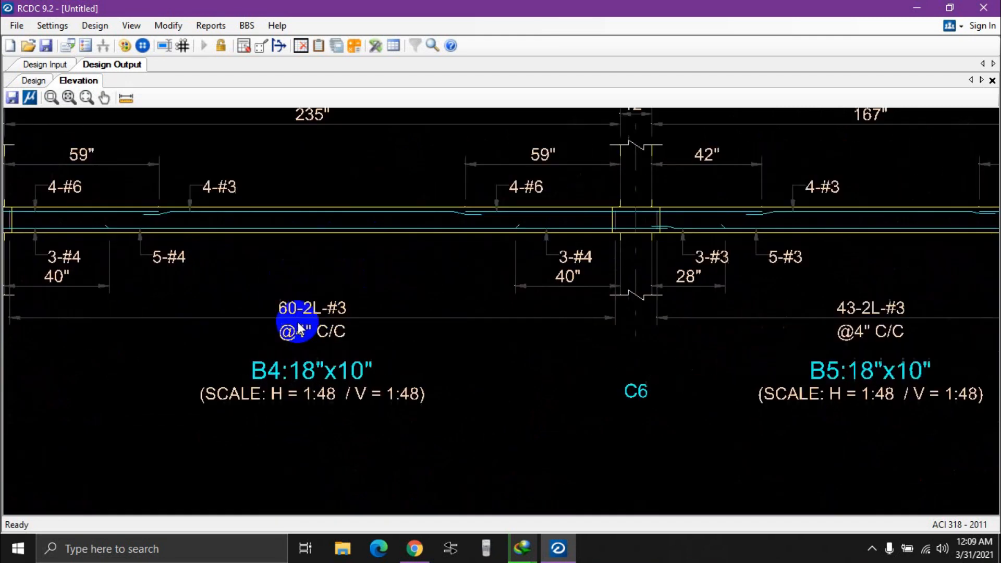
{"action": "scroll", "coordinate": [342, 293], "scroll_direction": "down", "scroll_amount": 1}
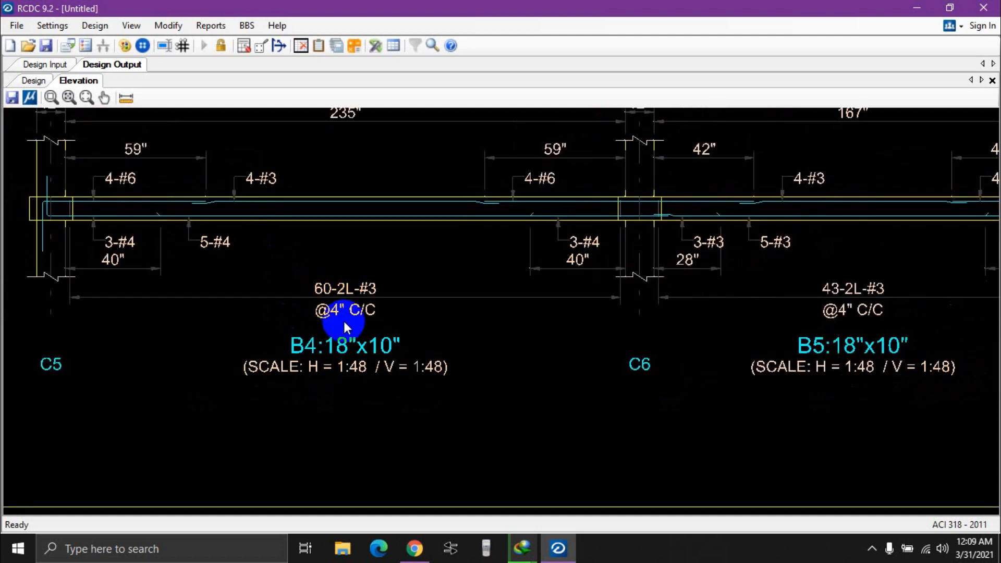
{"action": "scroll", "coordinate": [343, 321], "scroll_direction": "up", "scroll_amount": 1}
{"action": "scroll", "coordinate": [339, 308], "scroll_direction": "down", "scroll_amount": 1}
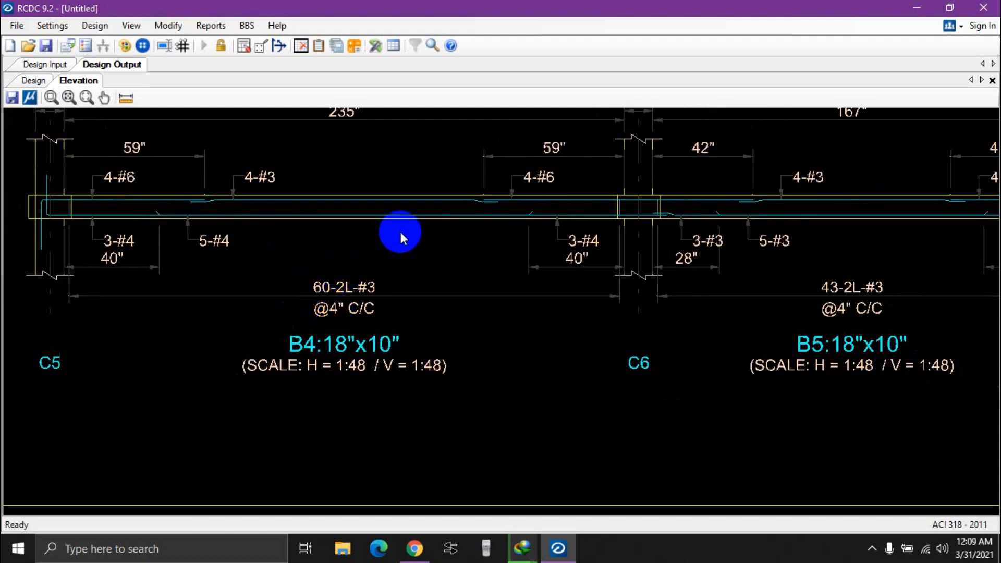
Look over the whole elevation of beams B4, B5 and B6 from column C5 to column C8.
{"action": "scroll", "coordinate": [565, 229], "scroll_direction": "down", "scroll_amount": 1}
{"action": "scroll", "coordinate": [480, 317], "scroll_direction": "down", "scroll_amount": 1}
{"action": "middle_click_drag", "start_coordinate": [825, 315], "coordinate": [429, 320]}
{"action": "scroll", "coordinate": [429, 320], "scroll_direction": "up", "scroll_amount": 1}
{"action": "scroll", "coordinate": [665, 302], "scroll_direction": "down", "scroll_amount": 4}
{"action": "mouse_move", "coordinate": [113, 318]}
{"action": "middle_mouse_down"}
{"action": "mouse_move", "coordinate": [317, 318]}
{"action": "mouse_move", "coordinate": [253, 329]}
{"action": "middle_mouse_up"}
{"action": "scroll", "coordinate": [318, 318], "scroll_direction": "up", "scroll_amount": 1}
{"action": "scroll", "coordinate": [417, 309], "scroll_direction": "up", "scroll_amount": 1}
{"action": "scroll", "coordinate": [249, 329], "scroll_direction": "down", "scroll_amount": 1}
{"action": "scroll", "coordinate": [232, 241], "scroll_direction": "down", "scroll_amount": 1}
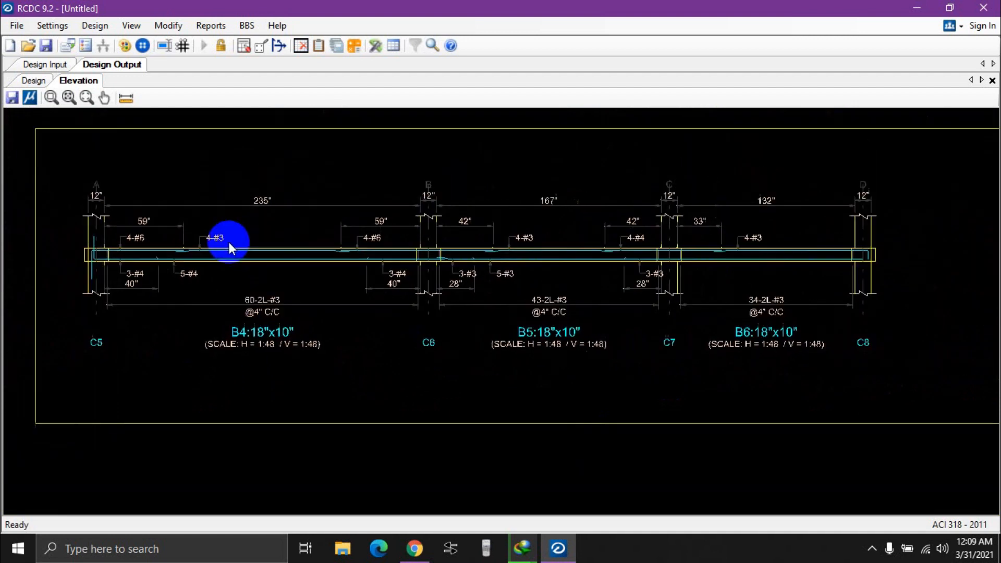
{"action": "middle_click_drag", "start_coordinate": [627, 296], "coordinate": [402, 313]}
{"action": "scroll", "coordinate": [390, 308], "scroll_direction": "down", "scroll_amount": 1}
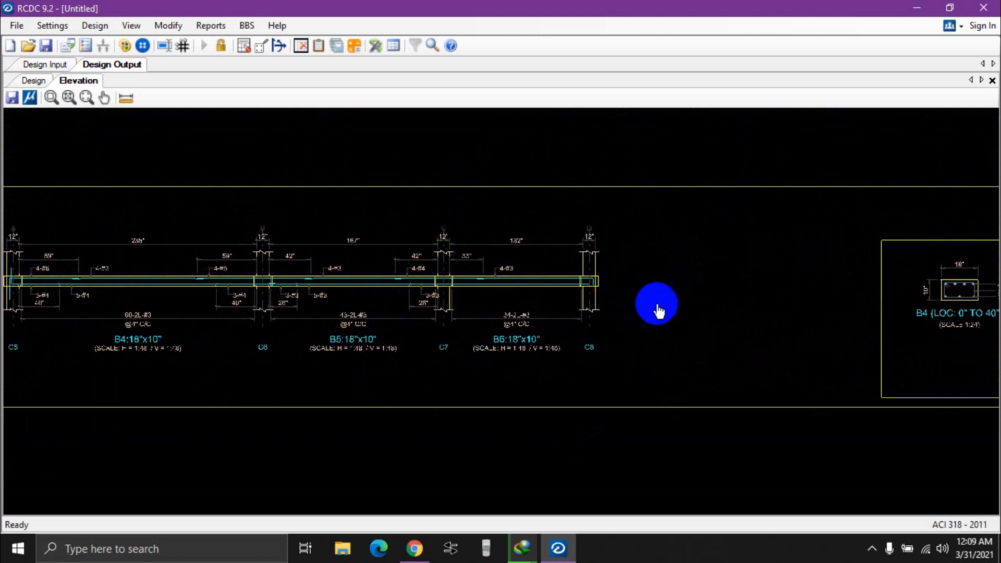
Locate beam B4's cross sections beside the elevation and examine the bars and stirrups in the 0" to 40" section.
{"action": "middle_click_drag", "start_coordinate": [732, 303], "coordinate": [362, 295]}
{"action": "scroll", "coordinate": [364, 295], "scroll_direction": "down", "scroll_amount": 1}
{"action": "scroll", "coordinate": [516, 298], "scroll_direction": "up", "scroll_amount": 1}
{"action": "middle_click_drag", "start_coordinate": [644, 287], "coordinate": [528, 296]}
{"action": "scroll", "coordinate": [528, 296], "scroll_direction": "up", "scroll_amount": 6}
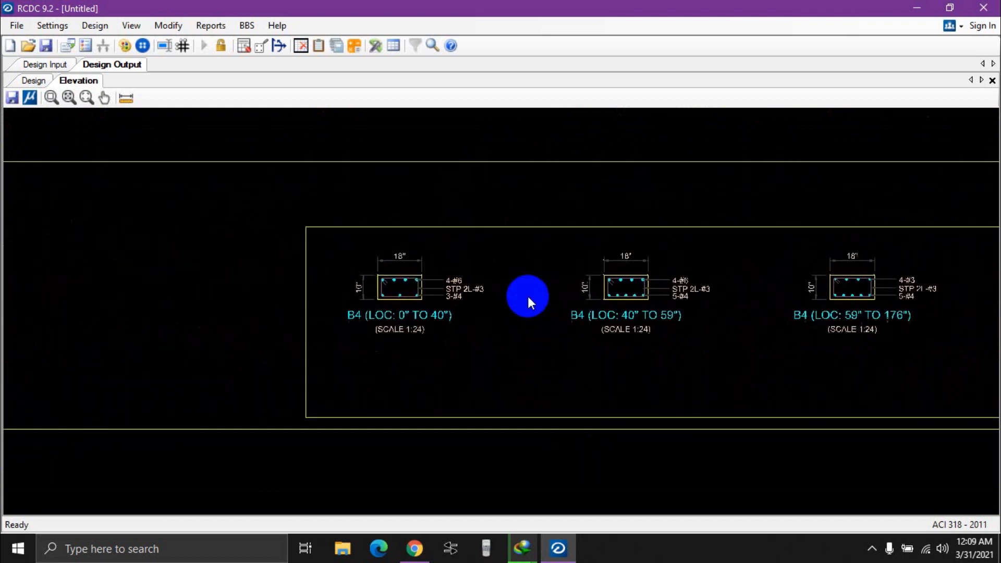
{"action": "middle_click_drag", "start_coordinate": [417, 272], "coordinate": [489, 301]}
{"action": "scroll", "coordinate": [489, 302], "scroll_direction": "up", "scroll_amount": 1}
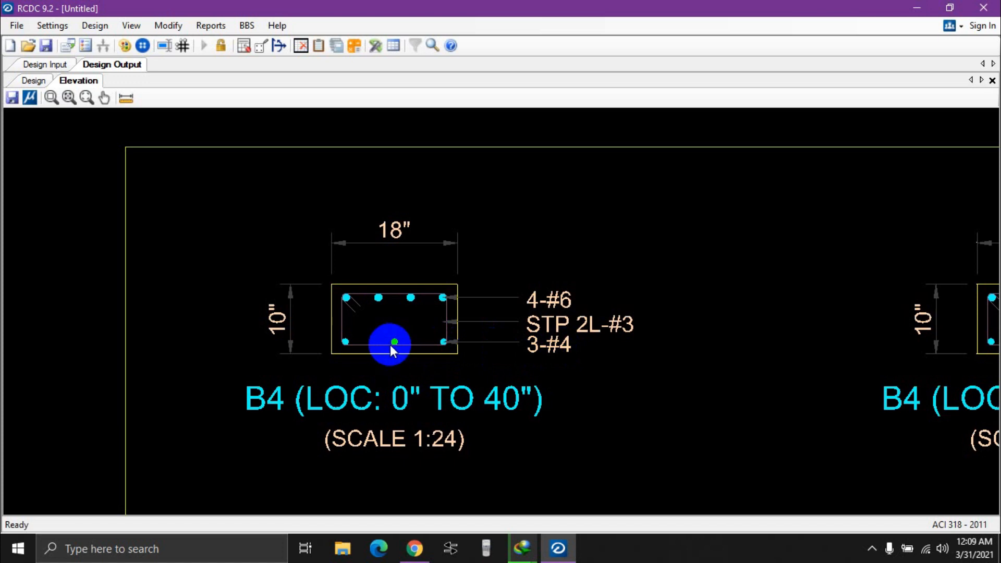
Examine the top bars, bottom bars and stirrups in beam B4's 40" to 59" cross section.
{"action": "scroll", "coordinate": [374, 323], "scroll_direction": "down", "scroll_amount": 2}
{"action": "middle_click_drag", "start_coordinate": [736, 383], "coordinate": [359, 340]}
{"action": "scroll", "coordinate": [451, 338], "scroll_direction": "down", "scroll_amount": 2}
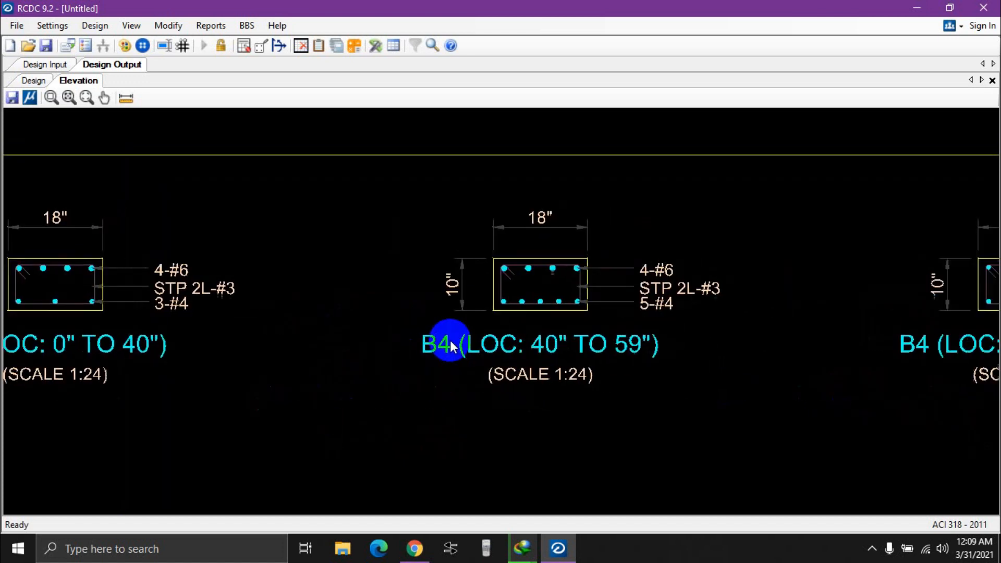
{"action": "middle_click_drag", "start_coordinate": [602, 358], "coordinate": [498, 329]}
{"action": "scroll", "coordinate": [433, 278], "scroll_direction": "up", "scroll_amount": 2}
{"action": "scroll", "coordinate": [433, 278], "scroll_direction": "down", "scroll_amount": 2}
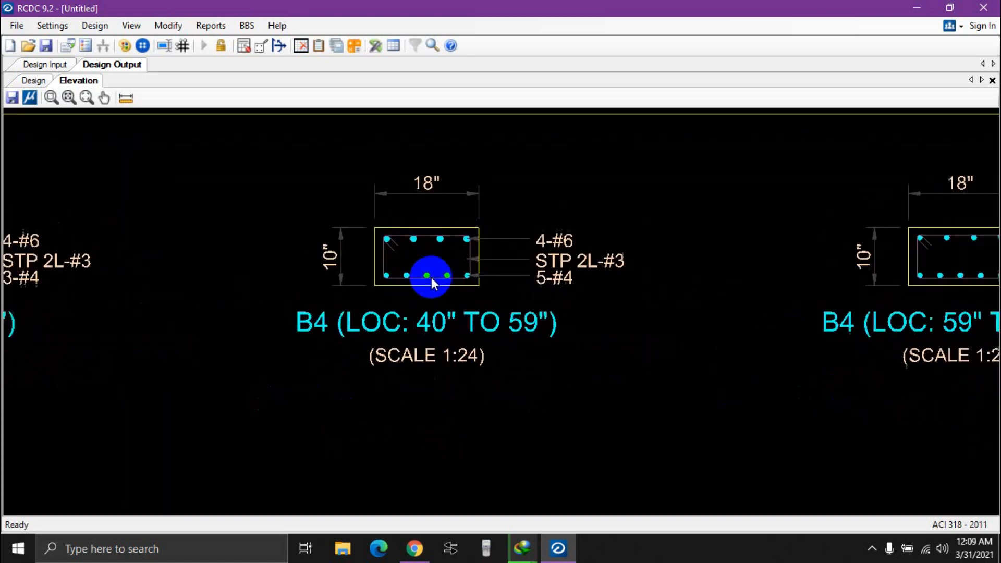
Look through beam B4's remaining cross sections from 59" onward and the other section frames in the same row.
{"action": "middle_click_drag", "start_coordinate": [430, 317], "coordinate": [384, 327]}
{"action": "scroll", "coordinate": [385, 327], "scroll_direction": "down", "scroll_amount": 2}
{"action": "mouse_move", "coordinate": [713, 329]}
{"action": "middle_mouse_down"}
{"action": "mouse_move", "coordinate": [356, 302]}
{"action": "mouse_move", "coordinate": [386, 312]}
{"action": "middle_mouse_up"}
{"action": "scroll", "coordinate": [360, 302], "scroll_direction": "down", "scroll_amount": 2}
{"action": "scroll", "coordinate": [386, 318], "scroll_direction": "down", "scroll_amount": 2}
{"action": "scroll", "coordinate": [402, 311], "scroll_direction": "down", "scroll_amount": 2}
{"action": "middle_click_drag", "start_coordinate": [563, 327], "coordinate": [320, 328]}
{"action": "scroll", "coordinate": [319, 328], "scroll_direction": "down", "scroll_amount": 2}
{"action": "middle_click_drag", "start_coordinate": [624, 325], "coordinate": [398, 325]}
{"action": "scroll", "coordinate": [400, 325], "scroll_direction": "down", "scroll_amount": 4}
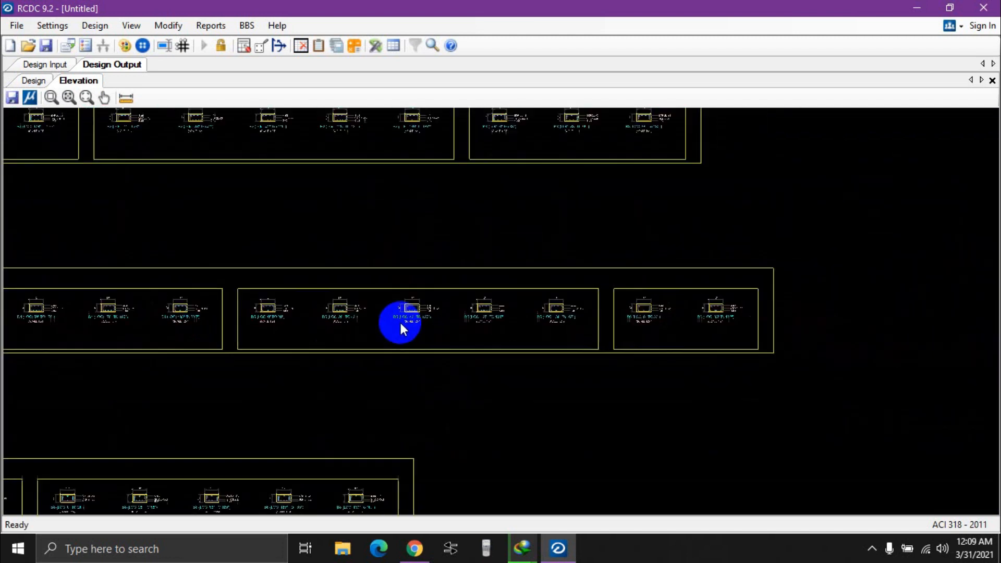
Return along the cross-section rows to the beam elevations at the start of each drawing frame.
{"action": "middle_click_drag", "start_coordinate": [359, 292], "coordinate": [649, 204]}
{"action": "scroll", "coordinate": [469, 326], "scroll_direction": "up", "scroll_amount": 1}
{"action": "middle_click_drag", "start_coordinate": [469, 327], "coordinate": [600, 202]}
{"action": "scroll", "coordinate": [393, 365], "scroll_direction": "down", "scroll_amount": 2}
{"action": "middle_click_drag", "start_coordinate": [139, 285], "coordinate": [357, 291]}
{"action": "scroll", "coordinate": [179, 276], "scroll_direction": "down", "scroll_amount": 2}
{"action": "middle_click_drag", "start_coordinate": [270, 247], "coordinate": [308, 412]}
{"action": "scroll", "coordinate": [351, 235], "scroll_direction": "up", "scroll_amount": 3}
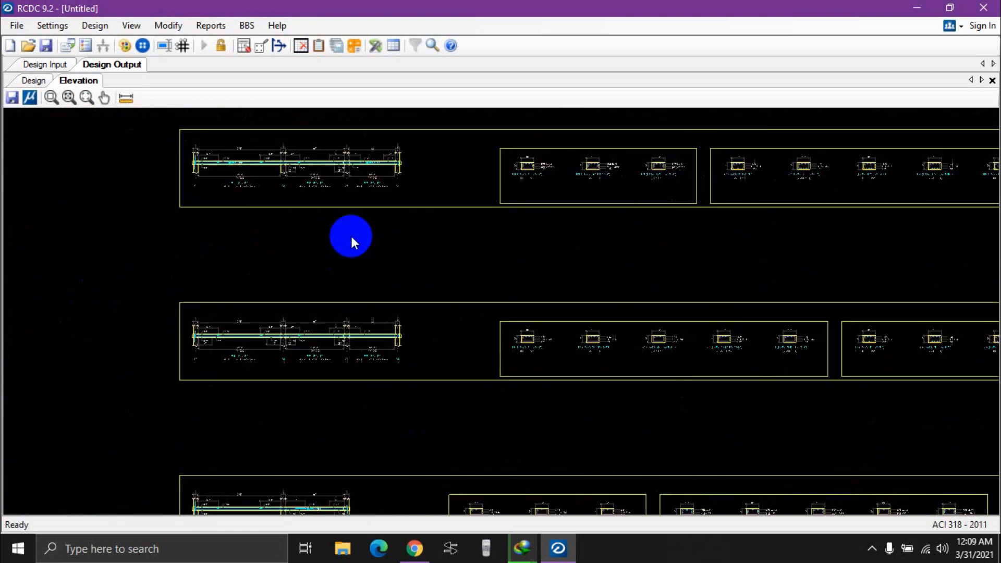
Look over the complete drawing sheet with the elevation and section frames of all beam groups.
{"action": "scroll", "coordinate": [351, 222], "scroll_direction": "down", "scroll_amount": 2}
{"action": "scroll", "coordinate": [334, 234], "scroll_direction": "down", "scroll_amount": 2}
{"action": "scroll", "coordinate": [273, 273], "scroll_direction": "down", "scroll_amount": 1}
{"action": "mouse_move", "coordinate": [436, 329]}
{"action": "middle_mouse_down"}
{"action": "mouse_move", "coordinate": [371, 331]}
{"action": "mouse_move", "coordinate": [371, 253]}
{"action": "middle_mouse_up"}
{"action": "scroll", "coordinate": [371, 331], "scroll_direction": "down", "scroll_amount": 1}
{"action": "scroll", "coordinate": [372, 331], "scroll_direction": "down", "scroll_amount": 1}
{"action": "scroll", "coordinate": [374, 334], "scroll_direction": "down", "scroll_amount": 2}
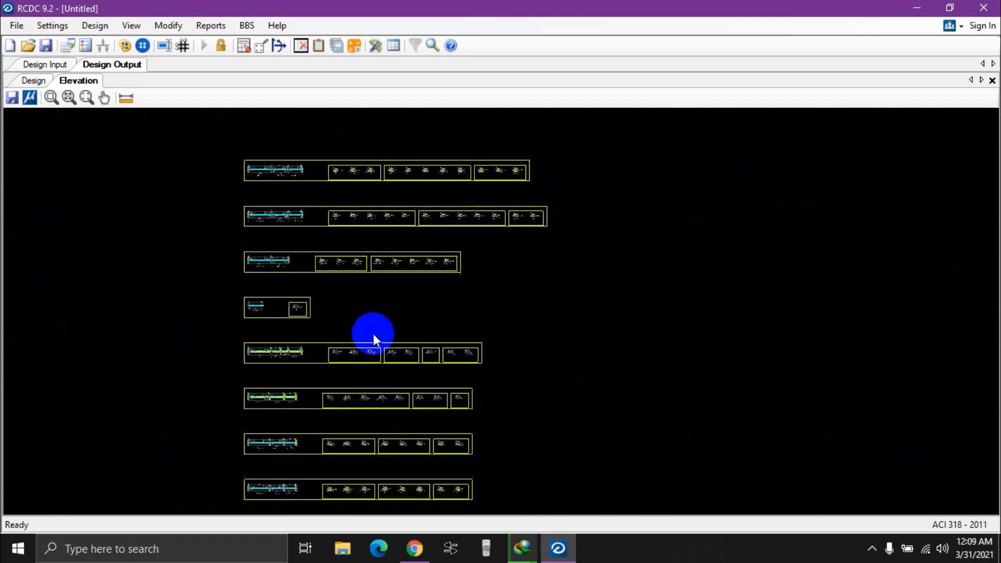
{"action": "scroll", "coordinate": [374, 334], "scroll_direction": "down", "scroll_amount": 2}
{"action": "middle_click_drag", "start_coordinate": [368, 439], "coordinate": [364, 356]}
{"action": "scroll", "coordinate": [333, 192], "scroll_direction": "up", "scroll_amount": 3}
{"action": "middle_click_drag", "start_coordinate": [333, 224], "coordinate": [322, 378]}
{"action": "scroll", "coordinate": [329, 251], "scroll_direction": "up", "scroll_amount": 2}
{"action": "middle_click_drag", "start_coordinate": [330, 296], "coordinate": [303, 234]}
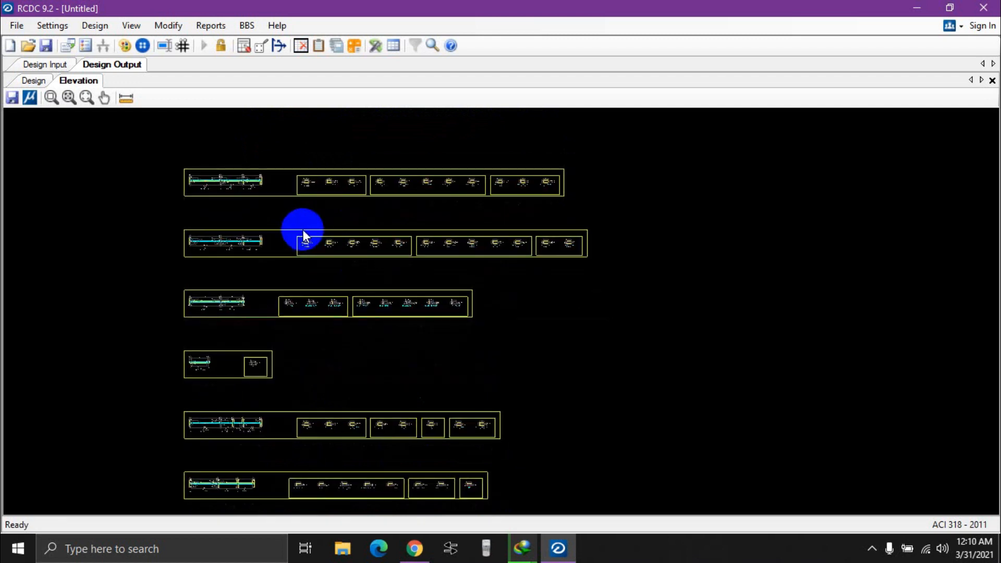
Generate the bill of quantities with the BOQ Summary, Reinforcement Type Wise and Rebar Wise reports.
{"action": "left_click", "coordinate": [209, 25]}
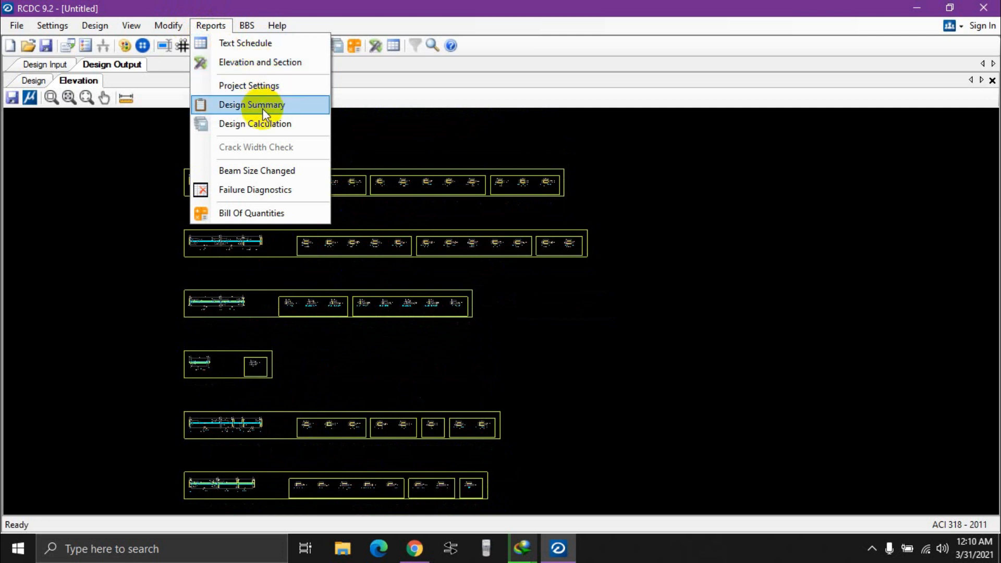
{"action": "left_click", "coordinate": [266, 212]}
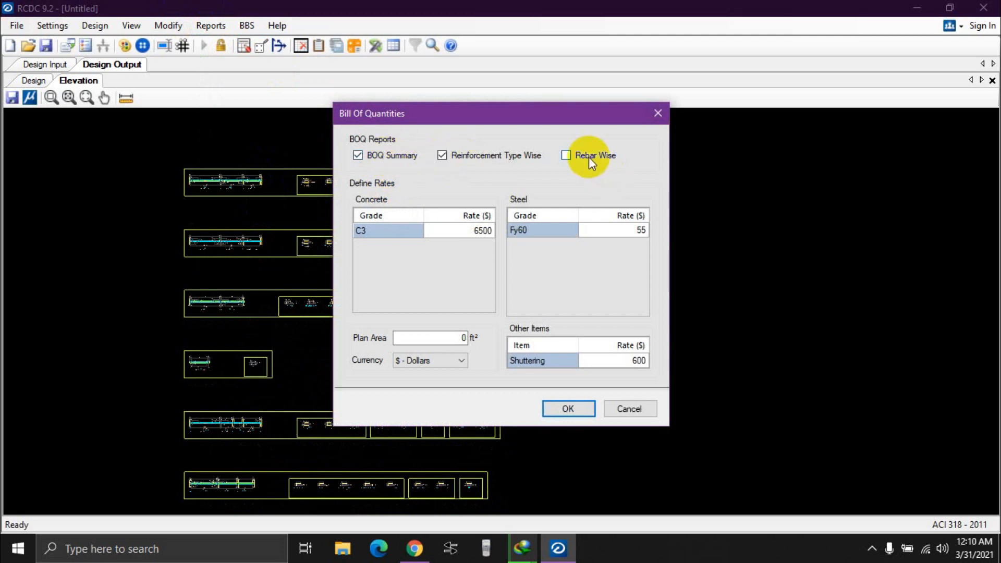
{"action": "left_click", "coordinate": [567, 410]}
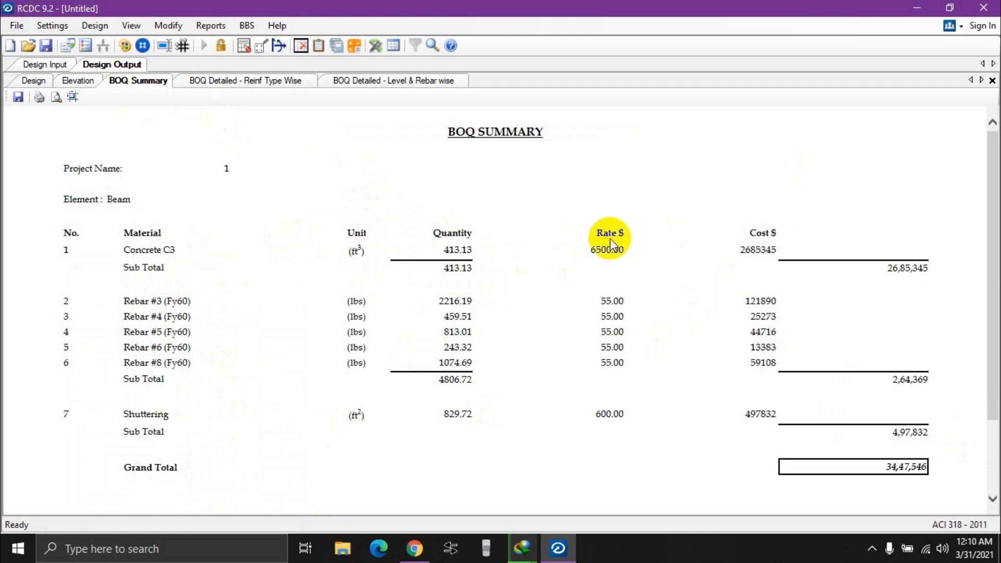
Examine the concrete, rebar and shuttering quantities, costs and design metrics in the BOQ summary.
{"action": "scroll", "coordinate": [609, 240], "scroll_direction": "down", "scroll_amount": 3}
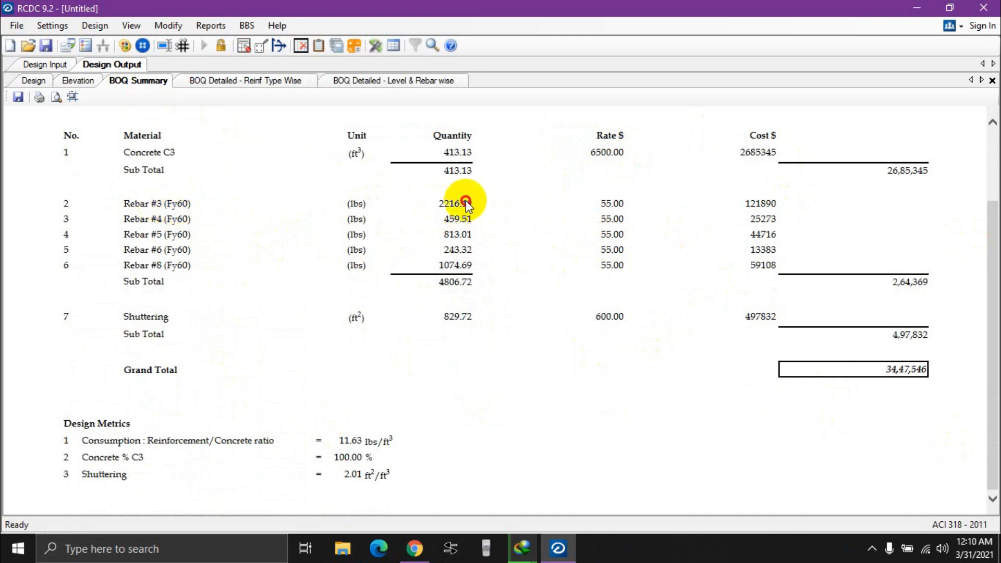
{"action": "double_click", "coordinate": [158, 219]}
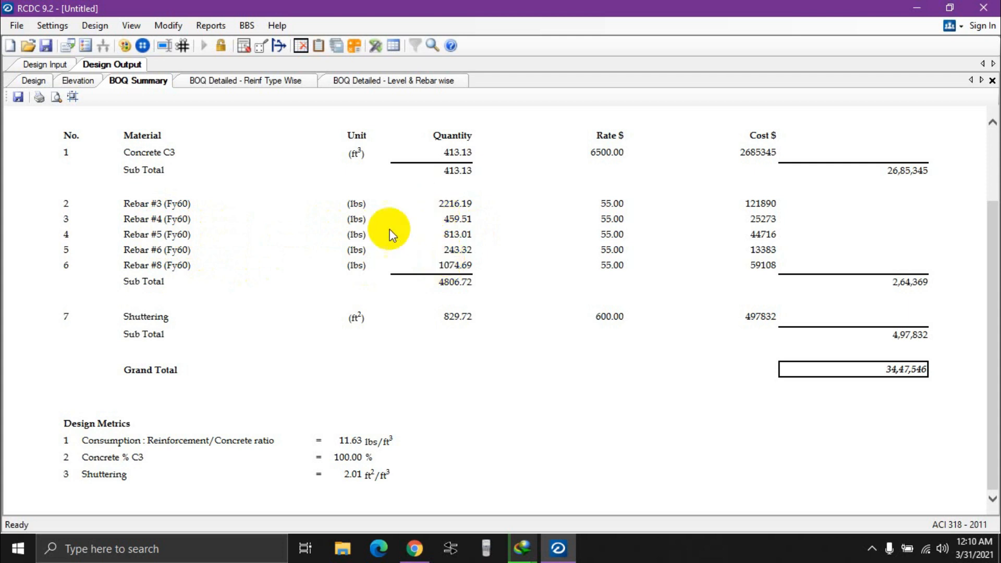
{"action": "left_click", "coordinate": [433, 265]}
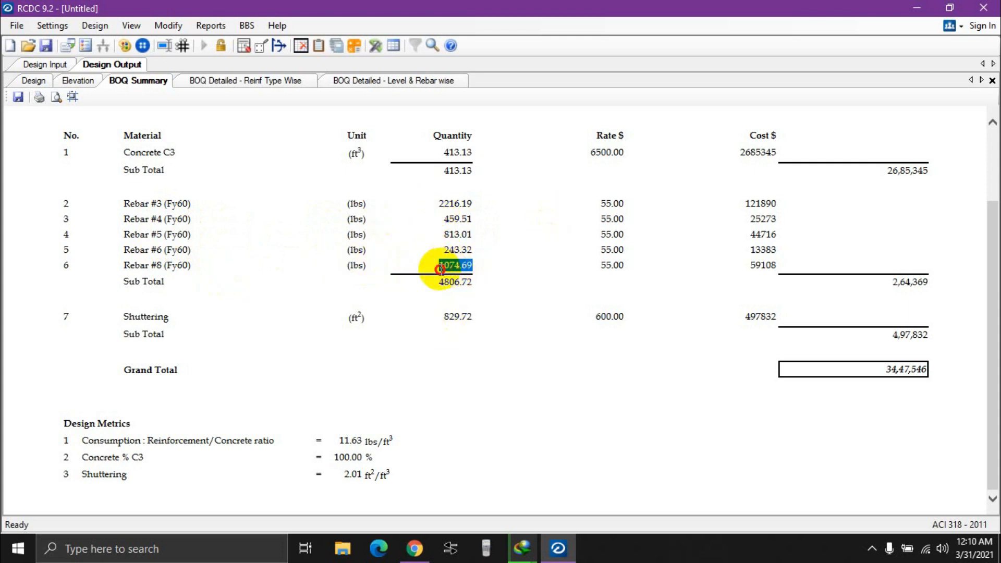
{"action": "left_click", "coordinate": [464, 251]}
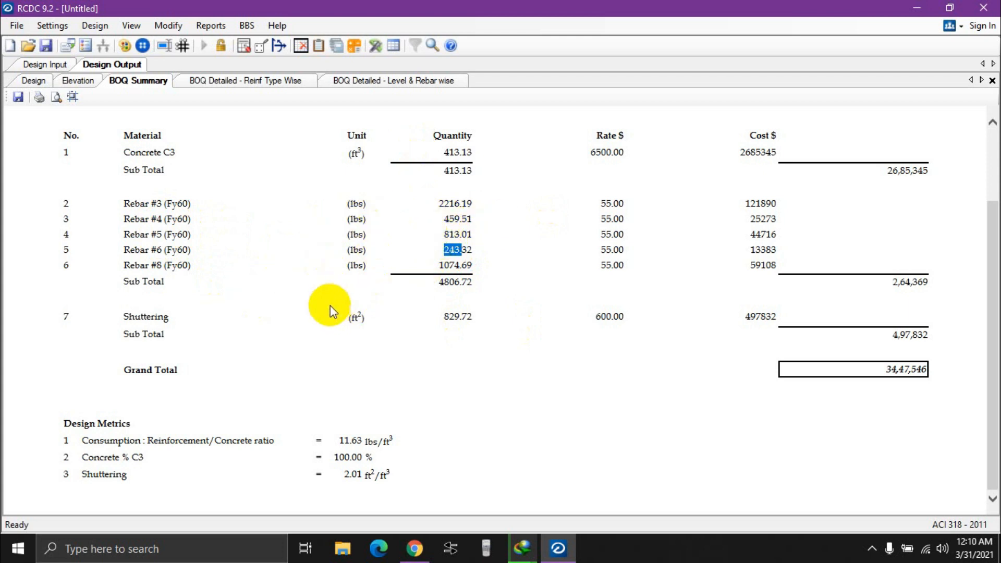
{"action": "left_click", "coordinate": [442, 548]}
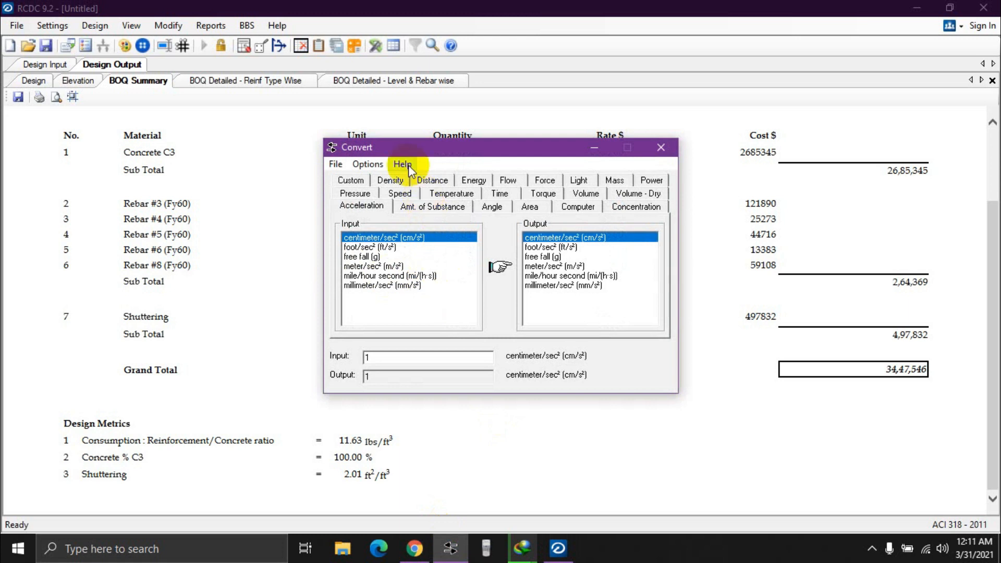
{"action": "left_click_drag", "start_coordinate": [381, 150], "coordinate": [266, 154]}
{"action": "left_click", "coordinate": [282, 191]}
{"action": "left_click", "coordinate": [234, 180]}
{"action": "left_click", "coordinate": [296, 180]}
{"action": "left_click", "coordinate": [346, 192]}
{"action": "left_click", "coordinate": [374, 196]}
{"action": "left_click", "coordinate": [410, 203]}
{"action": "left_click", "coordinate": [444, 196]}
{"action": "left_click", "coordinate": [367, 187]}
{"action": "left_click", "coordinate": [311, 180]}
{"action": "left_click", "coordinate": [260, 191]}
{"action": "left_click", "coordinate": [437, 192]}
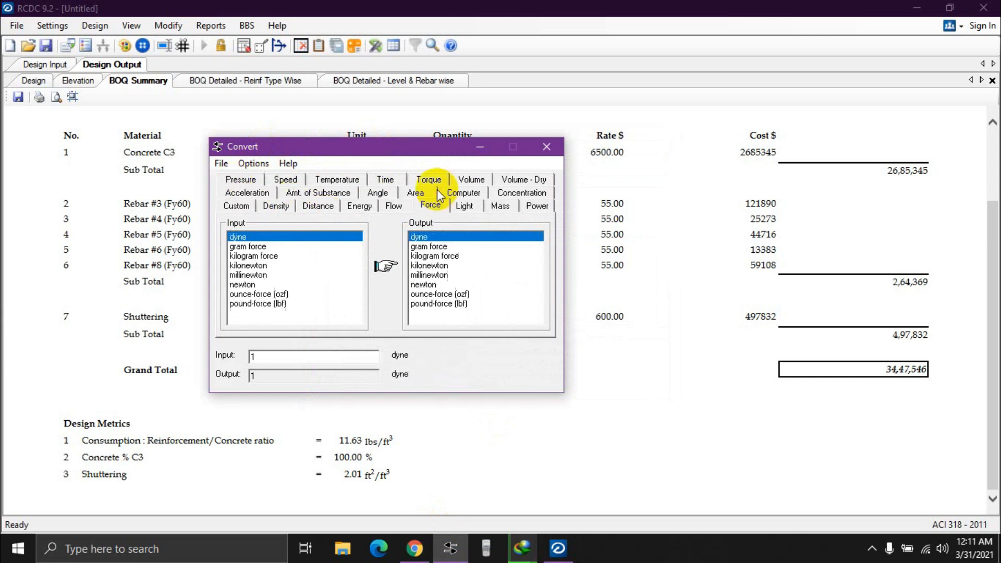
{"action": "left_click", "coordinate": [503, 192]}
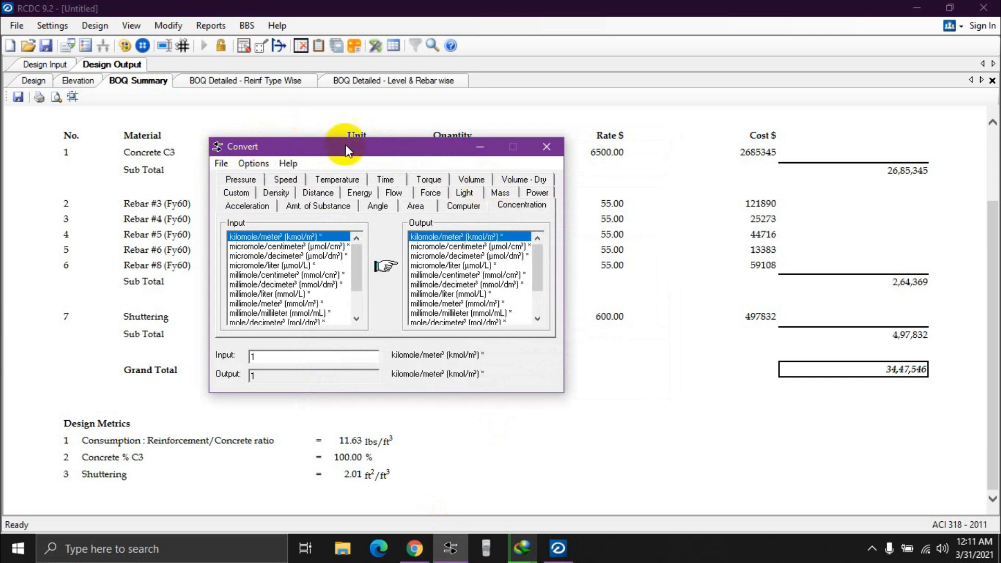
{"action": "left_click", "coordinate": [243, 207]}
{"action": "left_click", "coordinate": [431, 193]}
{"action": "left_click", "coordinate": [459, 177]}
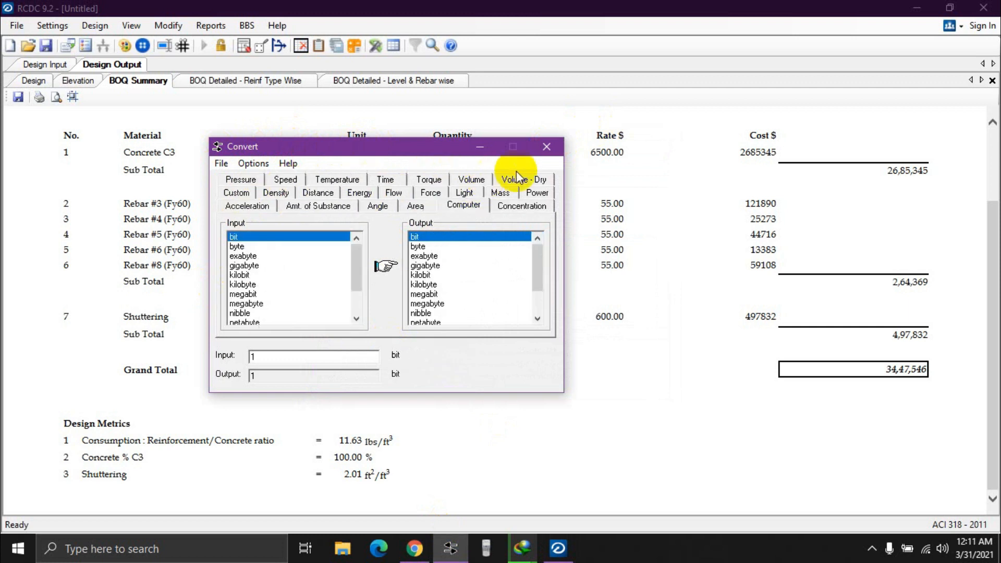
{"action": "left_click", "coordinate": [548, 148]}
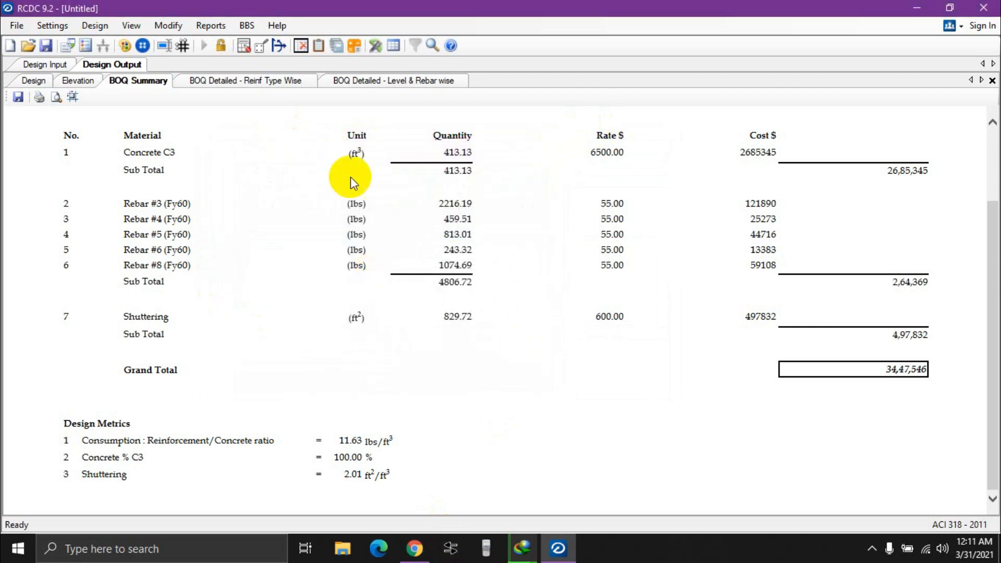
Review each beam's concrete, main, link and face reinforcement, and shuttering quantities in the detailed BOQ by reinforcement type.
{"action": "left_click", "coordinate": [245, 82]}
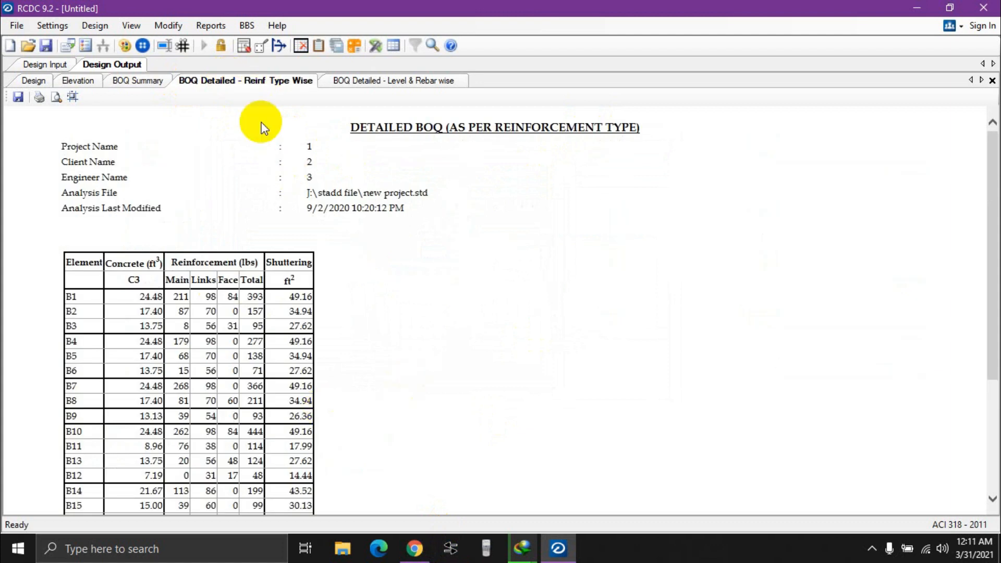
{"action": "scroll", "coordinate": [245, 313], "scroll_direction": "down", "scroll_amount": 3}
{"action": "scroll", "coordinate": [94, 231], "scroll_direction": "up", "scroll_amount": 2}
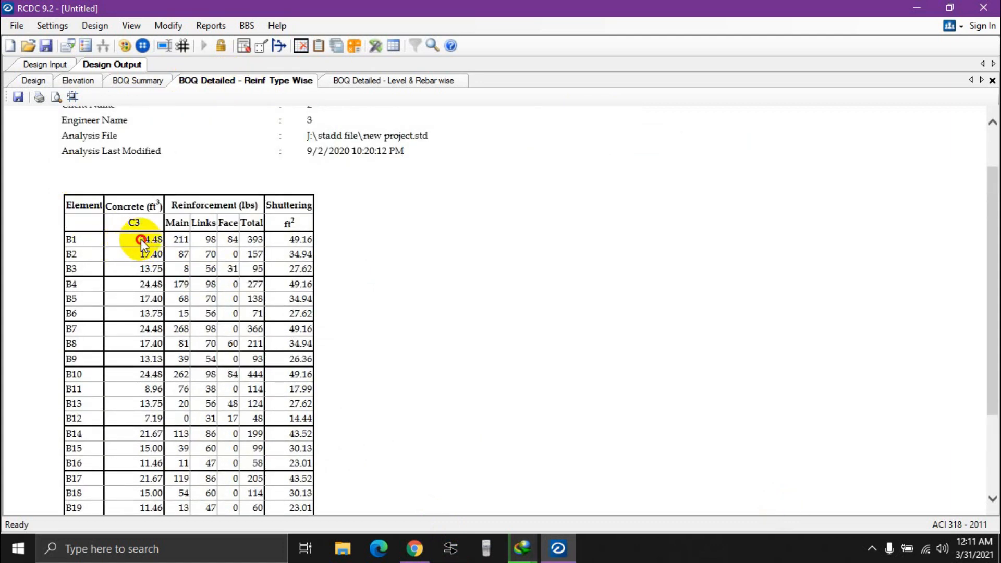
{"action": "left_click", "coordinate": [189, 239]}
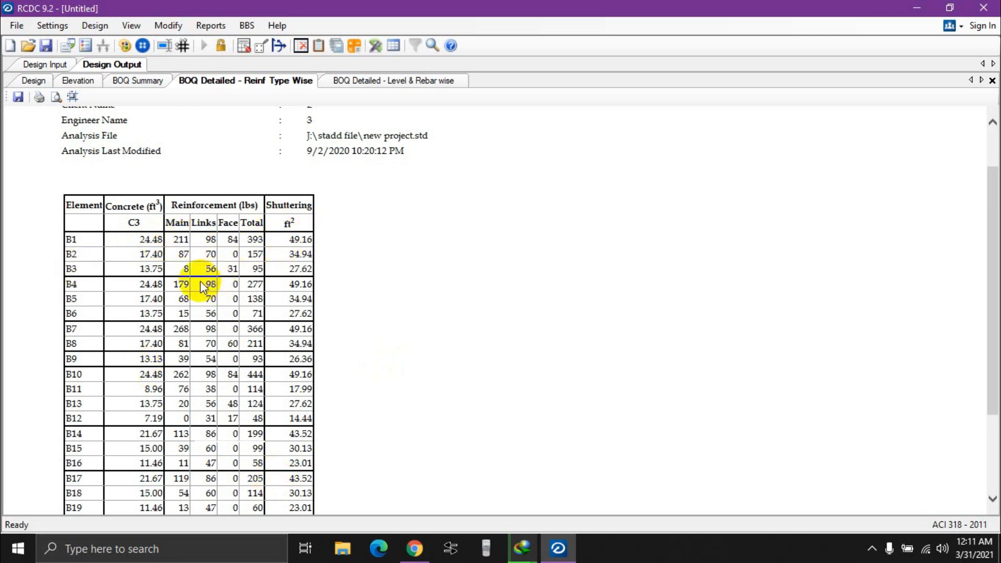
{"action": "scroll", "coordinate": [157, 271], "scroll_direction": "down", "scroll_amount": 2}
{"action": "left_click_drag", "start_coordinate": [82, 133], "coordinate": [93, 209]}
{"action": "scroll", "coordinate": [305, 270], "scroll_direction": "up", "scroll_amount": 3}
{"action": "left_click_drag", "start_coordinate": [88, 263], "coordinate": [331, 347]}
{"action": "left_click", "coordinate": [330, 347]}
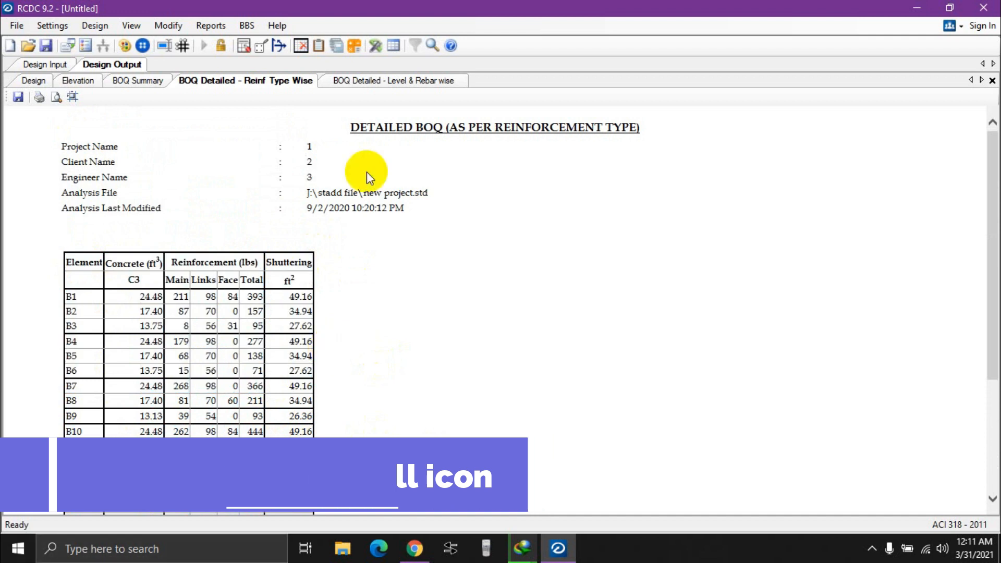
Review each beam's reinforcement weights per bar size in the detailed level and rebar wise BOQ.
{"action": "left_click", "coordinate": [347, 84]}
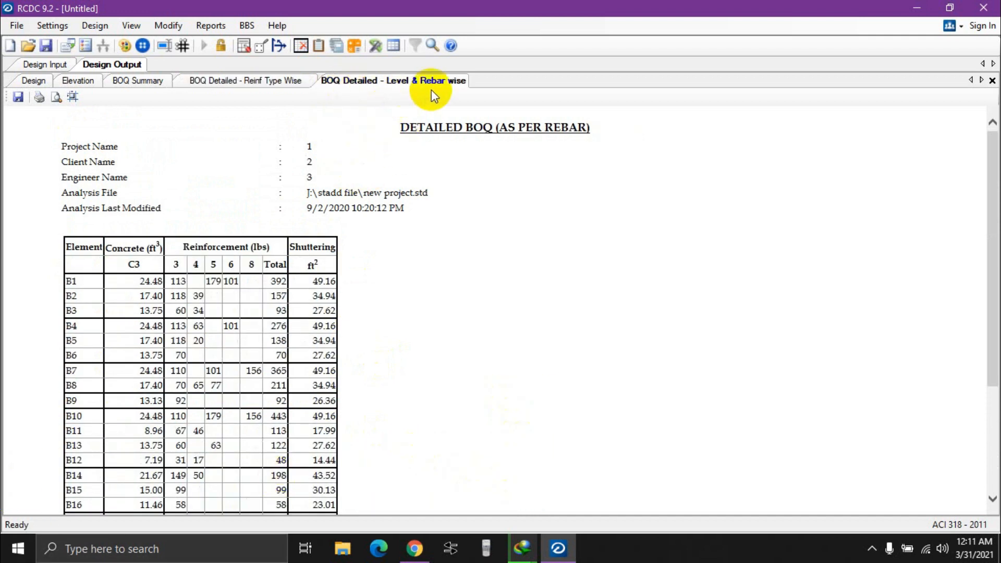
{"action": "scroll", "coordinate": [210, 286], "scroll_direction": "down", "scroll_amount": 3}
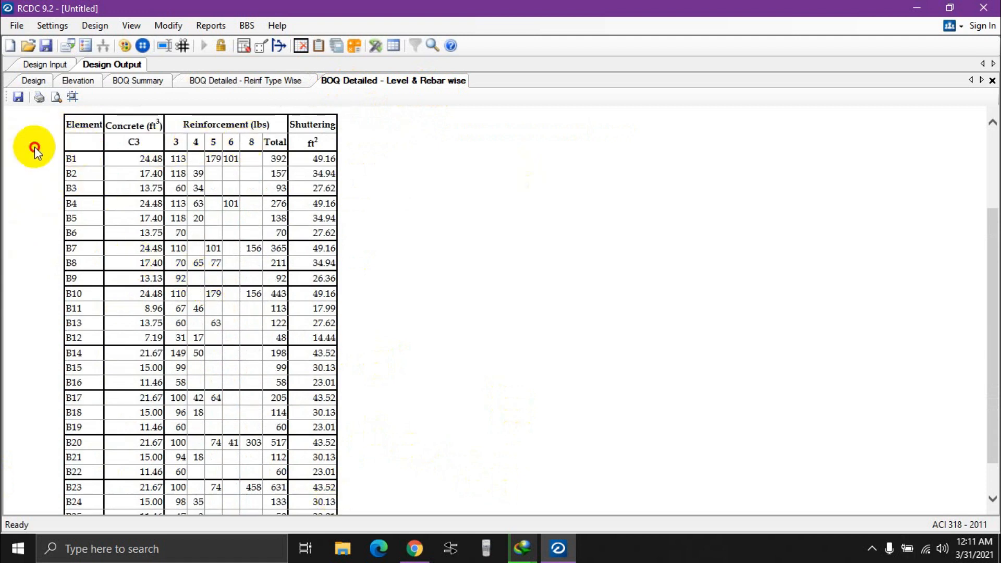
{"action": "left_click_drag", "start_coordinate": [32, 146], "coordinate": [334, 457]}
{"action": "scroll", "coordinate": [263, 340], "scroll_direction": "down", "scroll_amount": 1}
{"action": "scroll", "coordinate": [252, 321], "scroll_direction": "up", "scroll_amount": 4}
{"action": "left_click", "coordinate": [565, 287]}
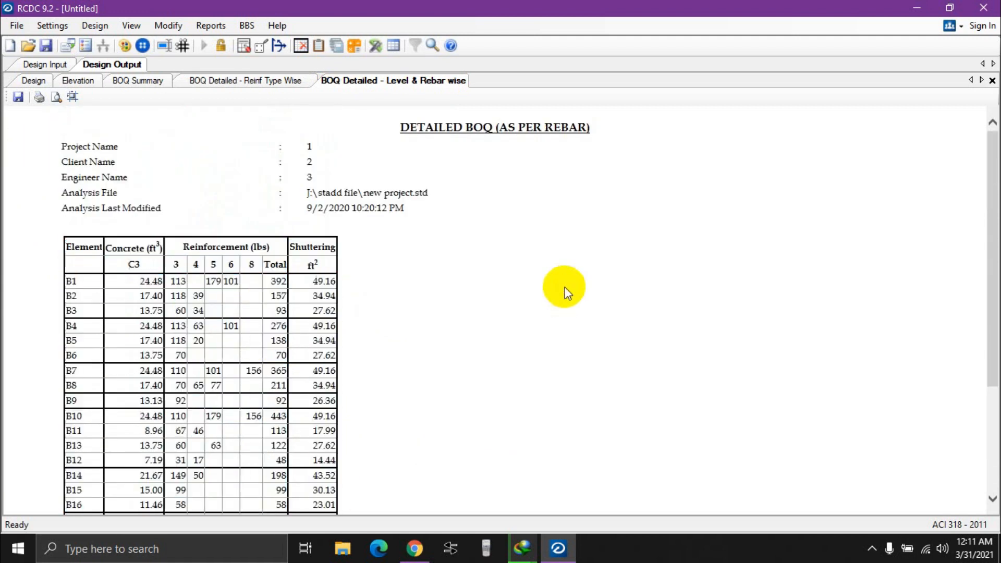
Generate the beam design summary report and examine the moment and steel area rows in beam B1's flexure design.
{"action": "left_click", "coordinate": [211, 25]}
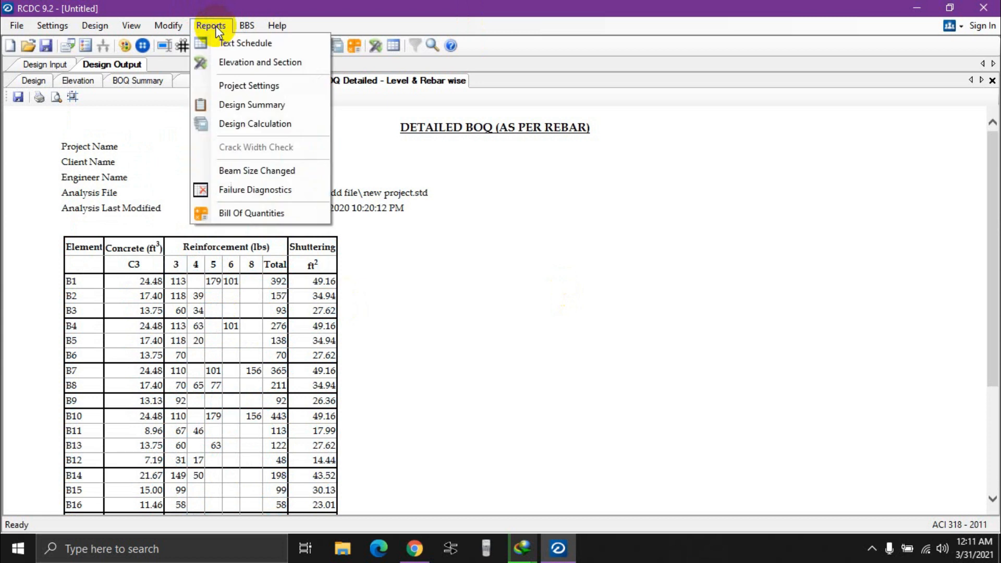
{"action": "left_click", "coordinate": [245, 105]}
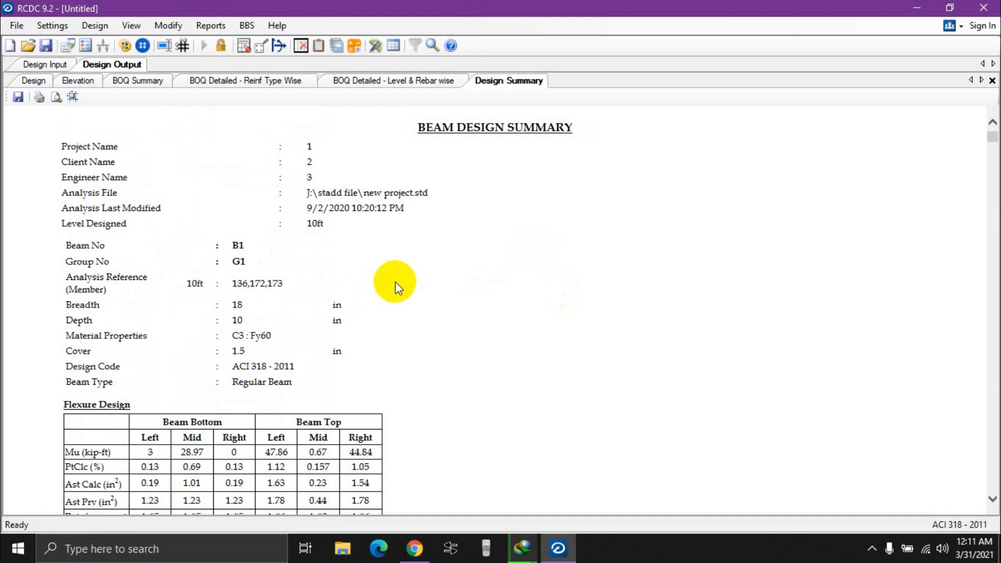
{"action": "scroll", "coordinate": [399, 286], "scroll_direction": "down", "scroll_amount": 6}
{"action": "scroll", "coordinate": [164, 335], "scroll_direction": "up", "scroll_amount": 4}
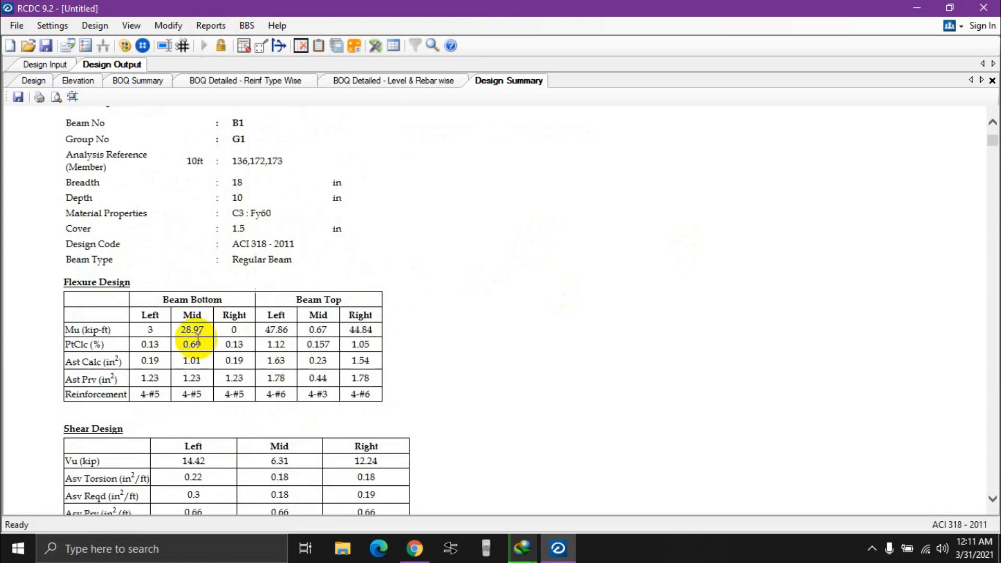
{"action": "left_click_drag", "start_coordinate": [65, 330], "coordinate": [116, 332]}
{"action": "left_click", "coordinate": [115, 361]}
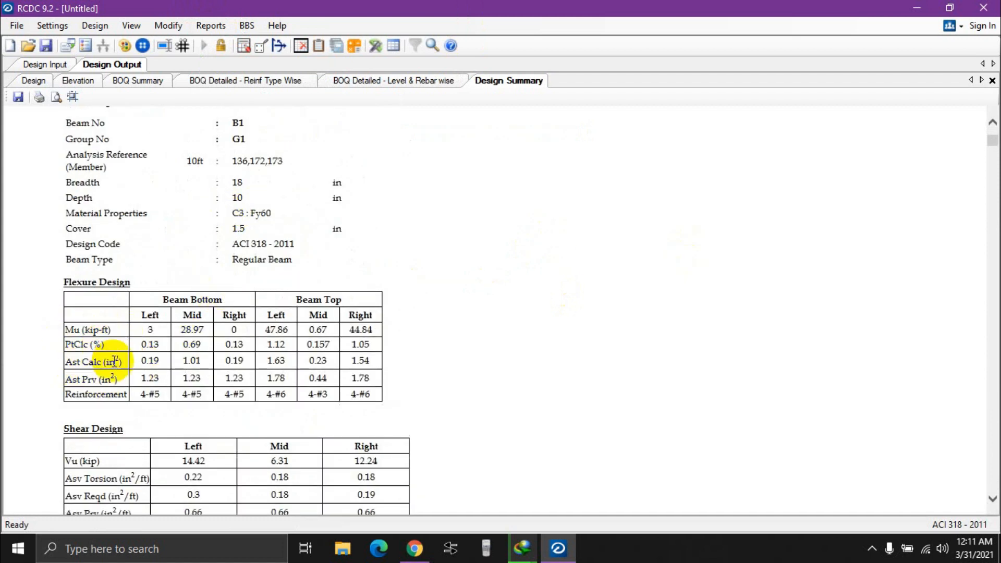
Look through the flexure and shear design tables of the following beams and return to the report's beginning.
{"action": "scroll", "coordinate": [152, 352], "scroll_direction": "down", "scroll_amount": 10}
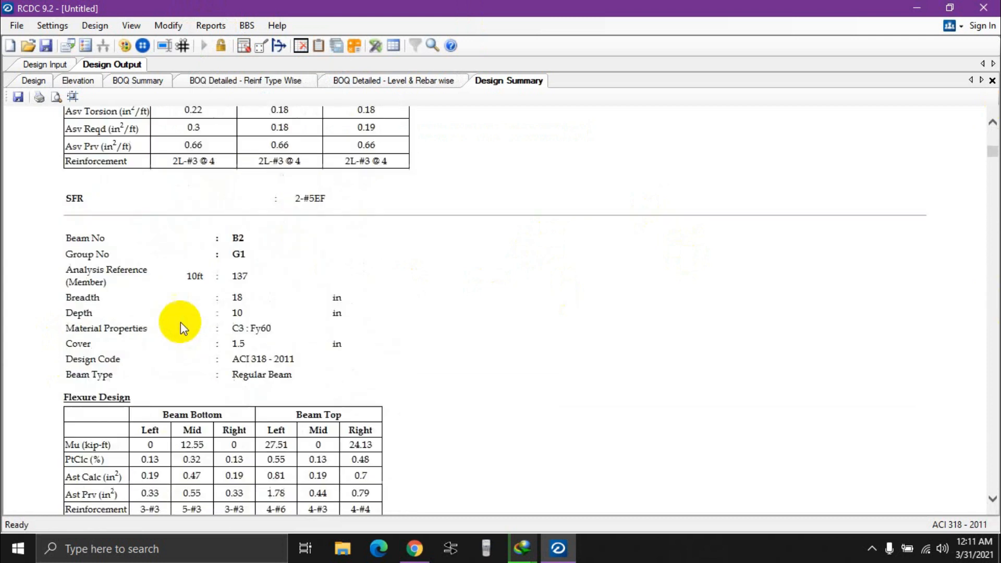
{"action": "scroll", "coordinate": [306, 282], "scroll_direction": "down", "scroll_amount": 20}
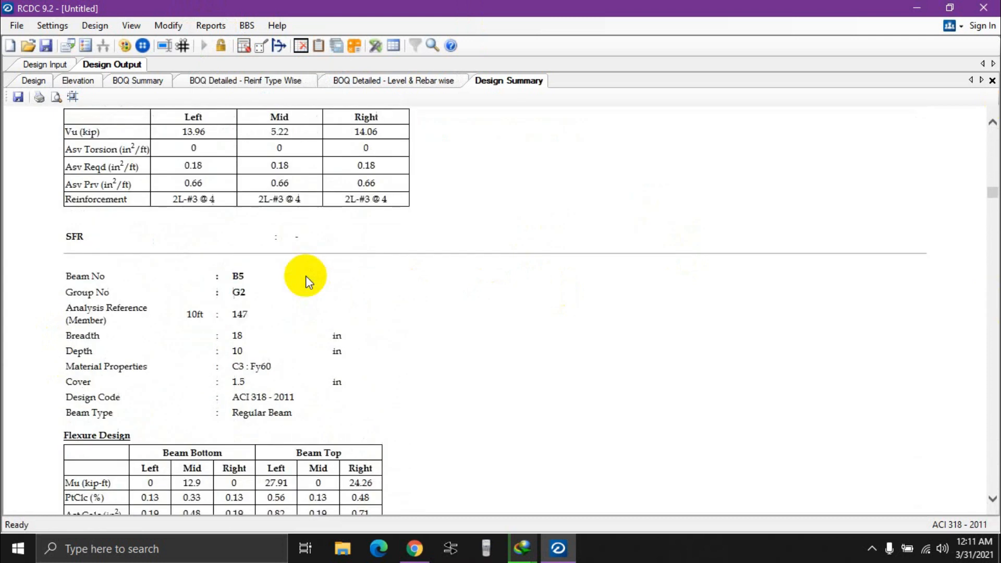
{"action": "scroll", "coordinate": [305, 282], "scroll_direction": "down", "scroll_amount": 20}
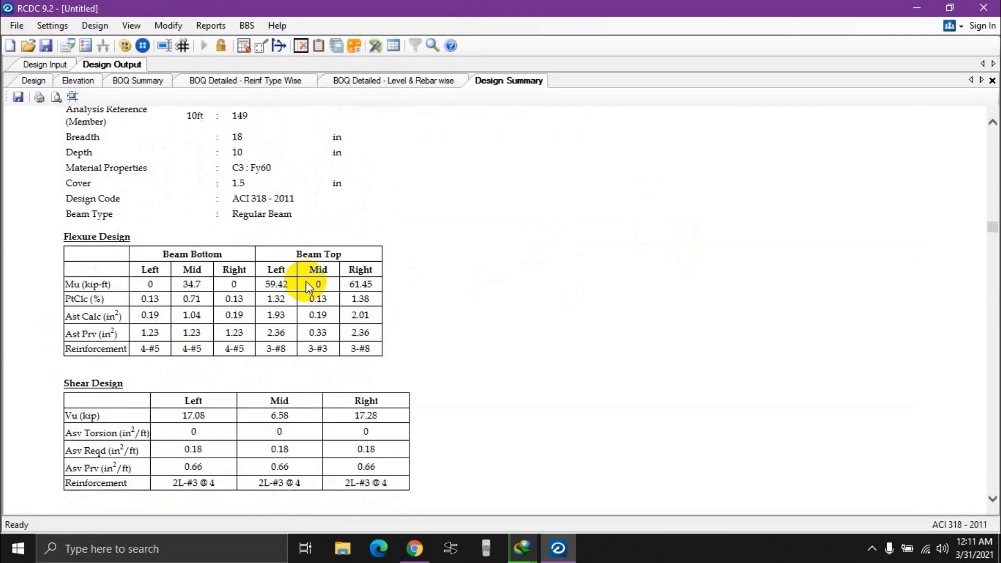
{"action": "scroll", "coordinate": [306, 281], "scroll_direction": "up", "scroll_amount": 20}
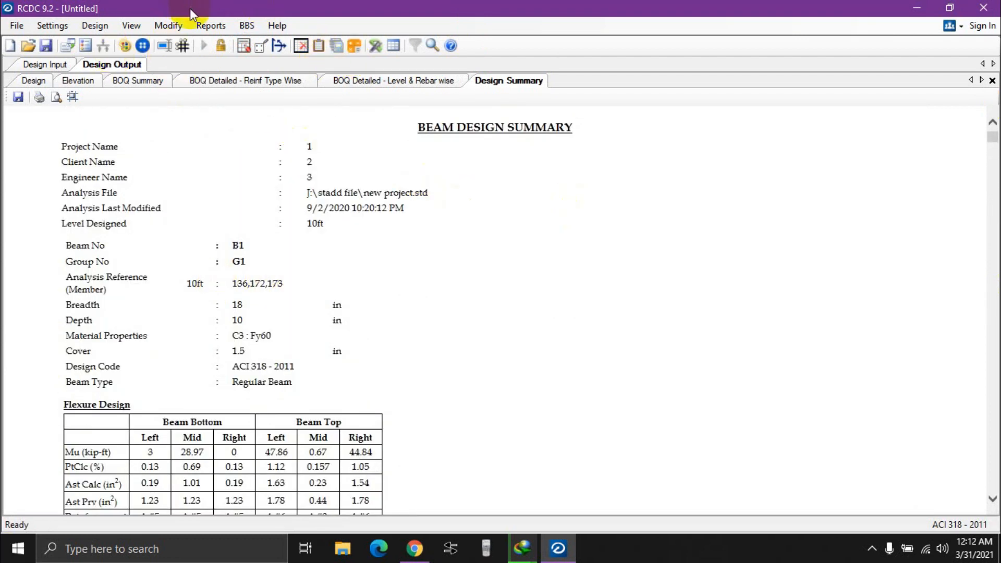
Generate the bar bending schedule for all beams in drawing format, drawn to screen.
{"action": "left_click", "coordinate": [246, 26]}
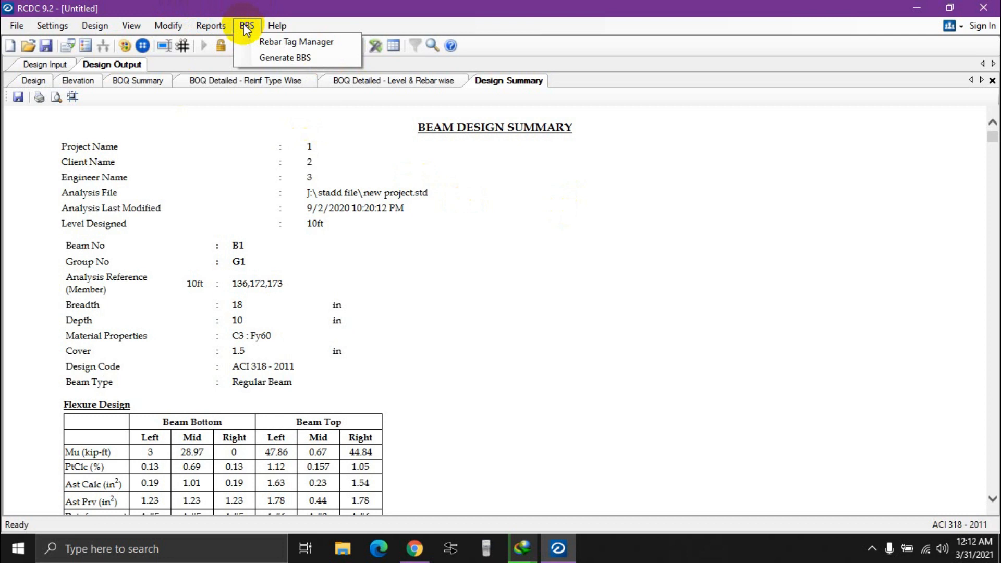
{"action": "left_click", "coordinate": [285, 58]}
{"action": "left_click", "coordinate": [254, 156]}
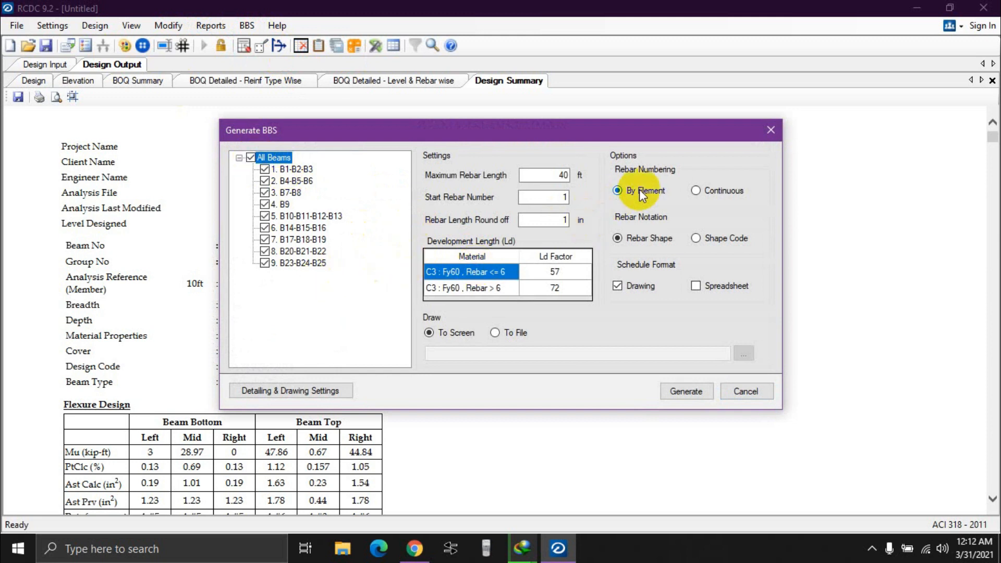
{"action": "left_click", "coordinate": [697, 287]}
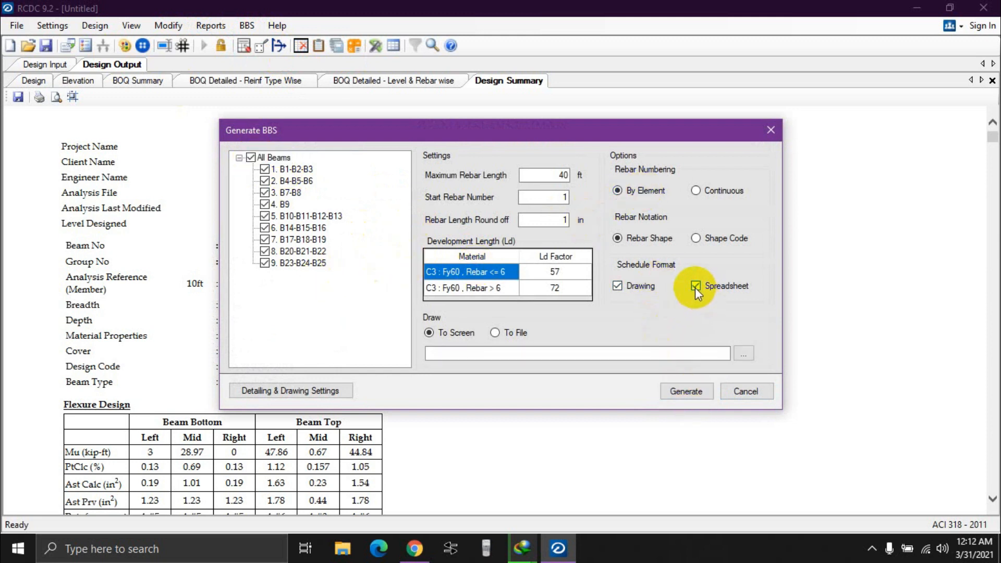
{"action": "left_click", "coordinate": [697, 286]}
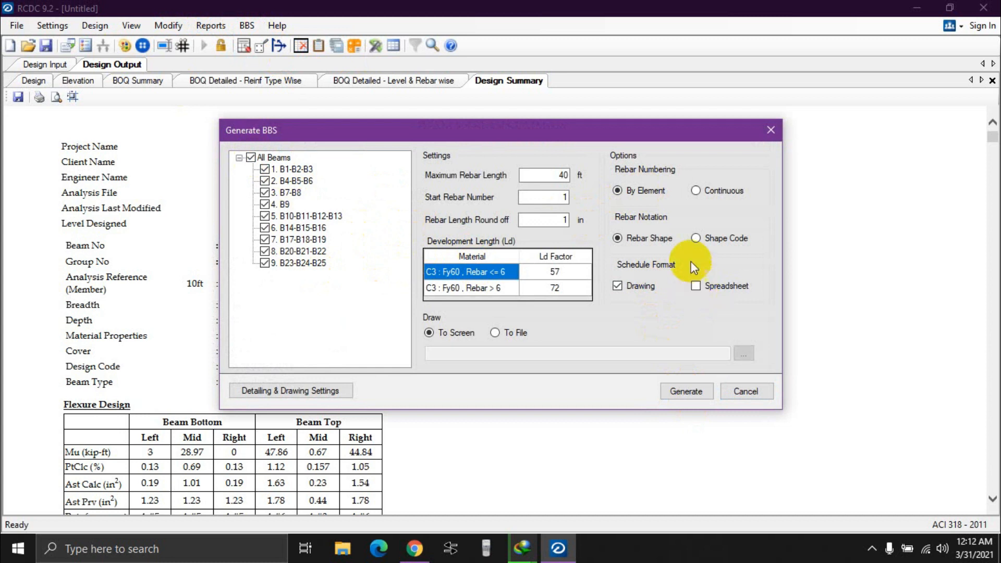
{"action": "left_click_drag", "start_coordinate": [589, 140], "coordinate": [464, 133]}
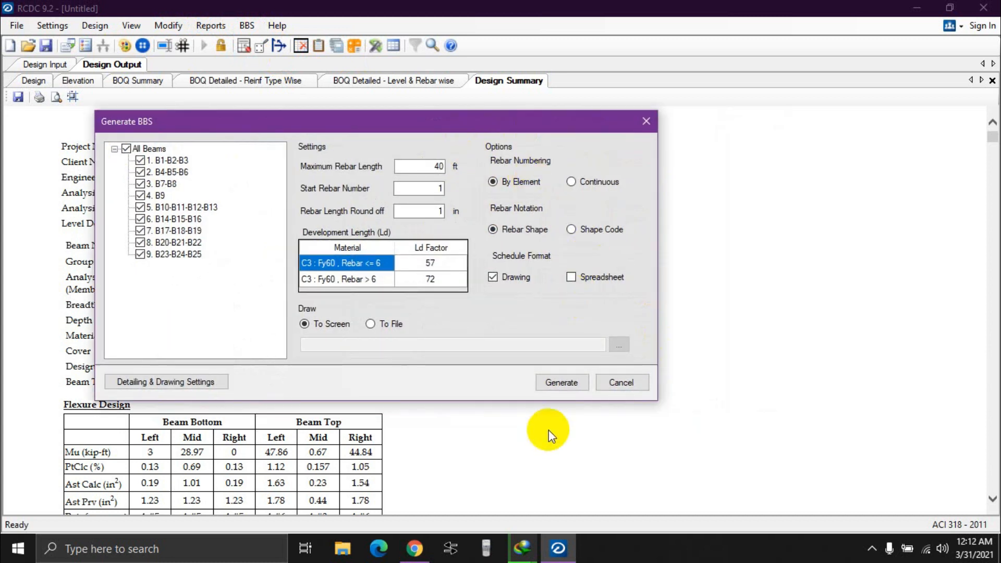
{"action": "left_click", "coordinate": [557, 389]}
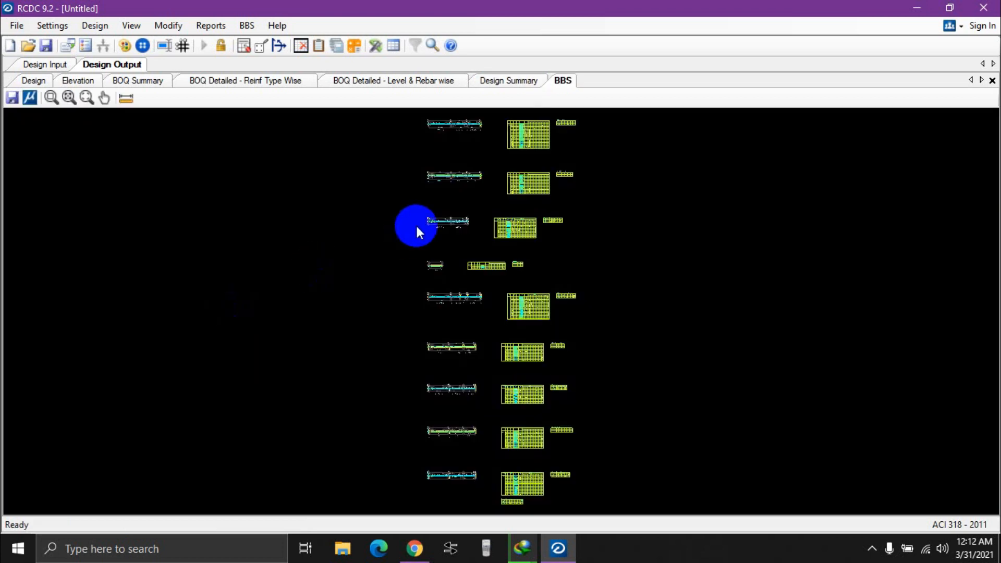
Examine the bar marks, link spacing and dimensions on the B1-B2-B3 elevation in the bar bending schedule drawing.
{"action": "scroll", "coordinate": [499, 137], "scroll_direction": "up", "scroll_amount": 2}
{"action": "middle_click_drag", "start_coordinate": [488, 139], "coordinate": [511, 265]}
{"action": "scroll", "coordinate": [469, 234], "scroll_direction": "up", "scroll_amount": 2}
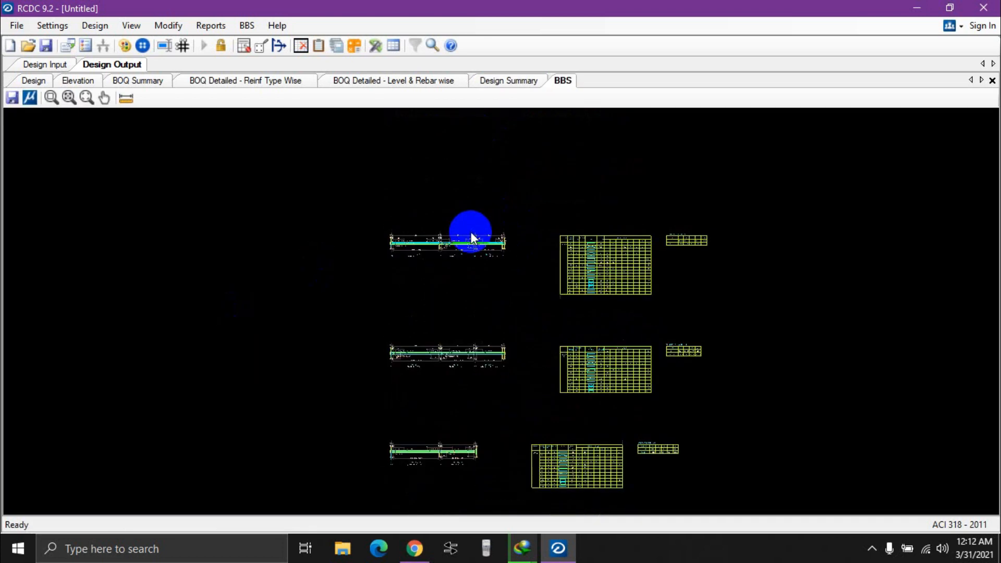
{"action": "scroll", "coordinate": [469, 245], "scroll_direction": "up", "scroll_amount": 5}
{"action": "middle_click_drag", "start_coordinate": [364, 232], "coordinate": [441, 234]}
{"action": "scroll", "coordinate": [432, 226], "scroll_direction": "up", "scroll_amount": 4}
{"action": "scroll", "coordinate": [432, 226], "scroll_direction": "down", "scroll_amount": 1}
{"action": "middle_click_drag", "start_coordinate": [505, 253], "coordinate": [424, 219]}
{"action": "scroll", "coordinate": [424, 219], "scroll_direction": "down", "scroll_amount": 1}
{"action": "middle_click_drag", "start_coordinate": [700, 308], "coordinate": [484, 243]}
{"action": "scroll", "coordinate": [463, 144], "scroll_direction": "up", "scroll_amount": 1}
{"action": "middle_click_drag", "start_coordinate": [463, 144], "coordinate": [473, 271]}
{"action": "scroll", "coordinate": [467, 252], "scroll_direction": "up", "scroll_amount": 1}
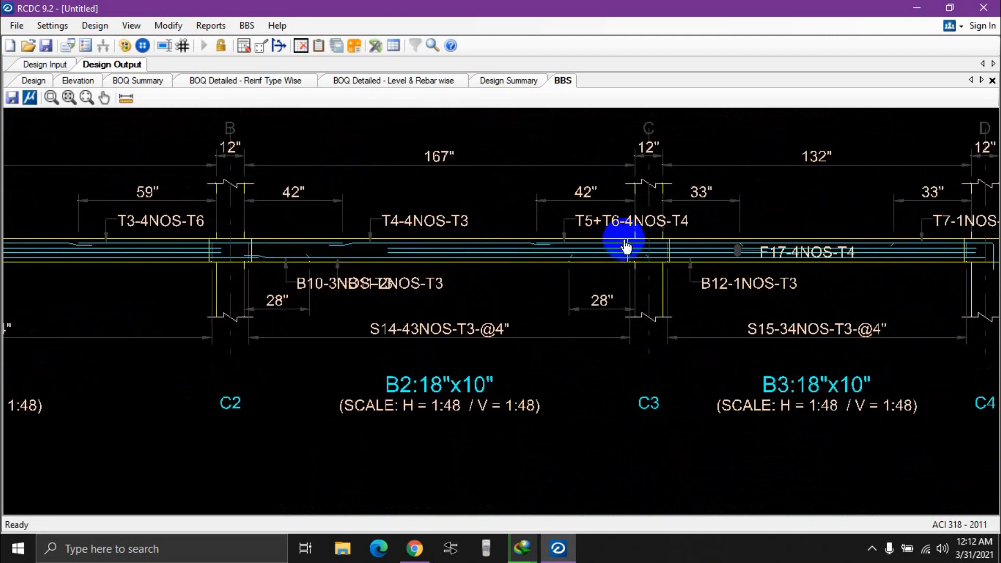
Read the B1-B2-B3 schedule table for each bar's mark, number, size, shape, cutting length and bend dimensions.
{"action": "scroll", "coordinate": [600, 263], "scroll_direction": "down", "scroll_amount": 4}
{"action": "scroll", "coordinate": [602, 262], "scroll_direction": "down", "scroll_amount": 2}
{"action": "middle_click_drag", "start_coordinate": [891, 203], "coordinate": [523, 168]}
{"action": "scroll", "coordinate": [547, 198], "scroll_direction": "up", "scroll_amount": 9}
{"action": "scroll", "coordinate": [628, 228], "scroll_direction": "up", "scroll_amount": 3}
{"action": "scroll", "coordinate": [584, 134], "scroll_direction": "down", "scroll_amount": 2}
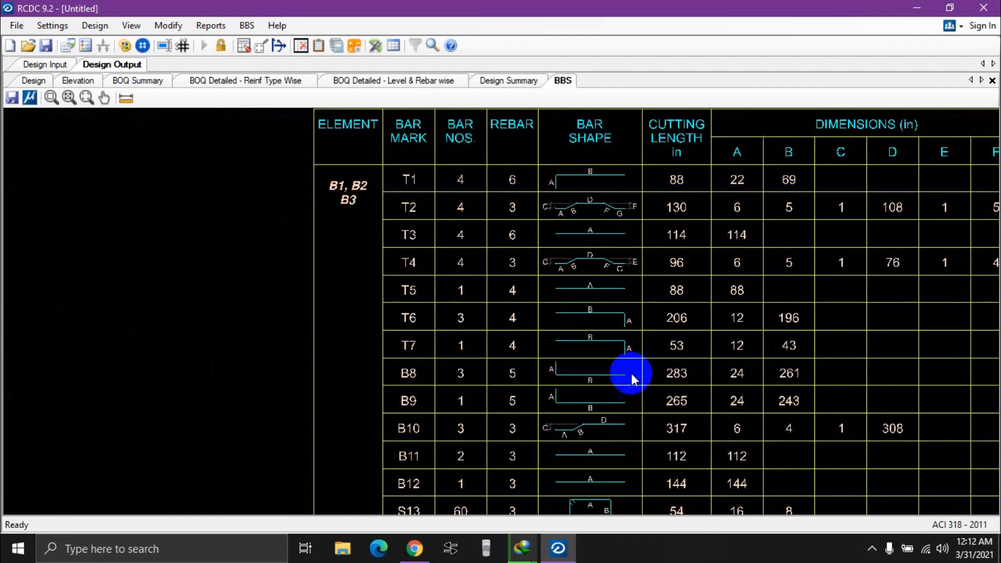
{"action": "scroll", "coordinate": [445, 144], "scroll_direction": "down", "scroll_amount": 2}
{"action": "middle_click_drag", "start_coordinate": [586, 402], "coordinate": [540, 276]}
{"action": "scroll", "coordinate": [525, 330], "scroll_direction": "down", "scroll_amount": 1}
{"action": "scroll", "coordinate": [515, 398], "scroll_direction": "up", "scroll_amount": 3}
{"action": "scroll", "coordinate": [514, 375], "scroll_direction": "down", "scroll_amount": 2}
Review the rebar length and weight summary of beams B1, B2 and B3, and glance over the remaining beams' schedules.
{"action": "scroll", "coordinate": [514, 379], "scroll_direction": "down", "scroll_amount": 4}
{"action": "scroll", "coordinate": [826, 239], "scroll_direction": "up", "scroll_amount": 5}
{"action": "scroll", "coordinate": [827, 238], "scroll_direction": "up", "scroll_amount": 2}
{"action": "scroll", "coordinate": [720, 211], "scroll_direction": "up", "scroll_amount": 1}
{"action": "middle_click_drag", "start_coordinate": [721, 211], "coordinate": [656, 210]}
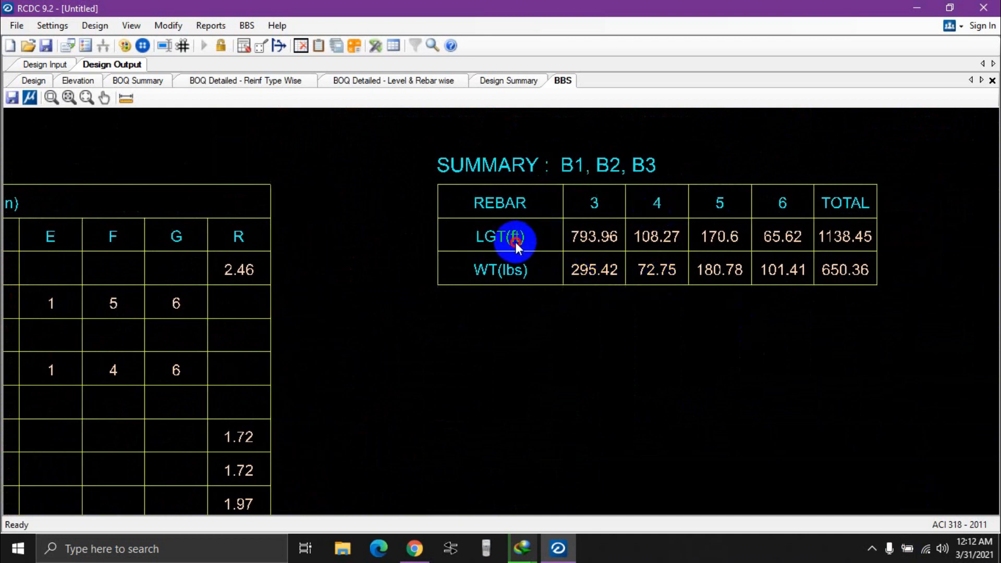
{"action": "scroll", "coordinate": [497, 274], "scroll_direction": "down", "scroll_amount": 6}
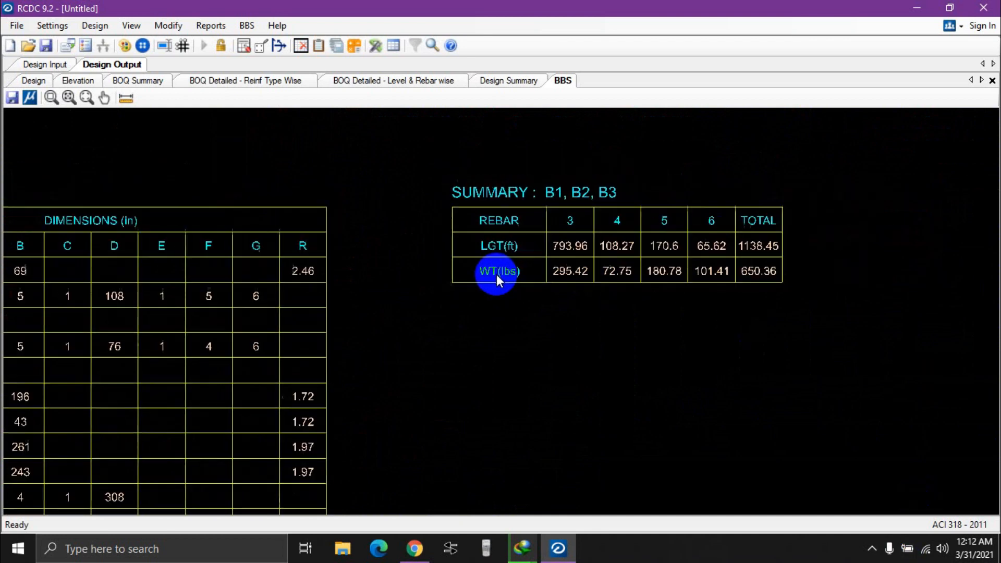
{"action": "scroll", "coordinate": [454, 271], "scroll_direction": "down", "scroll_amount": 6}
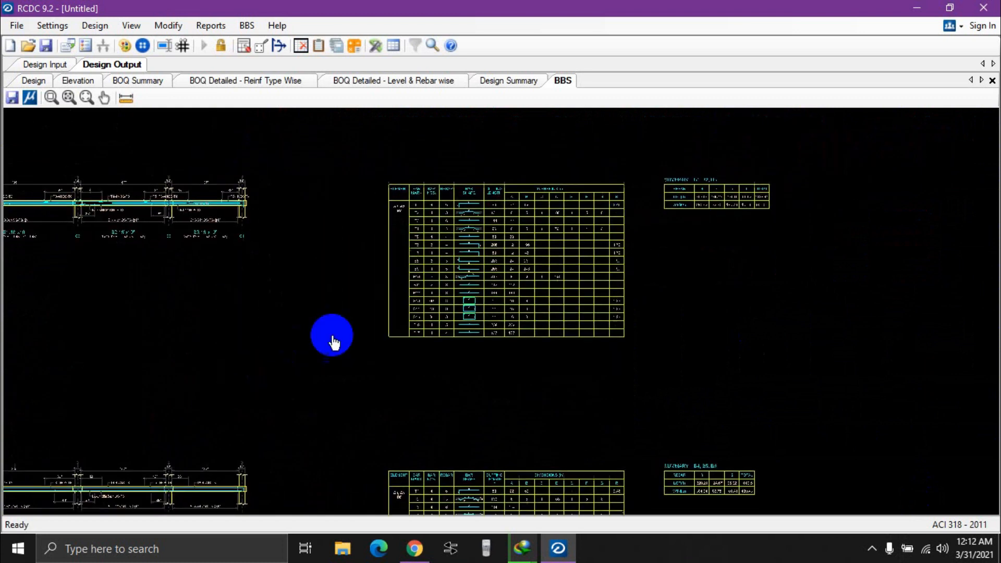
{"action": "scroll", "coordinate": [411, 273], "scroll_direction": "down", "scroll_amount": 6}
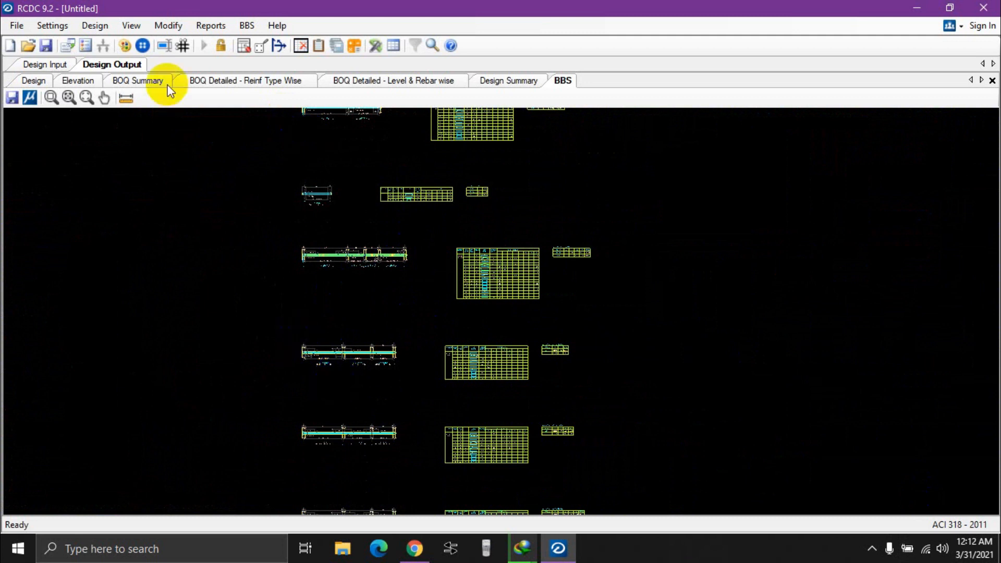
Display the beam elevation drawings and save the project to the Desktop as "drawing" in RCDC 9.2 format.
{"action": "left_click", "coordinate": [78, 81]}
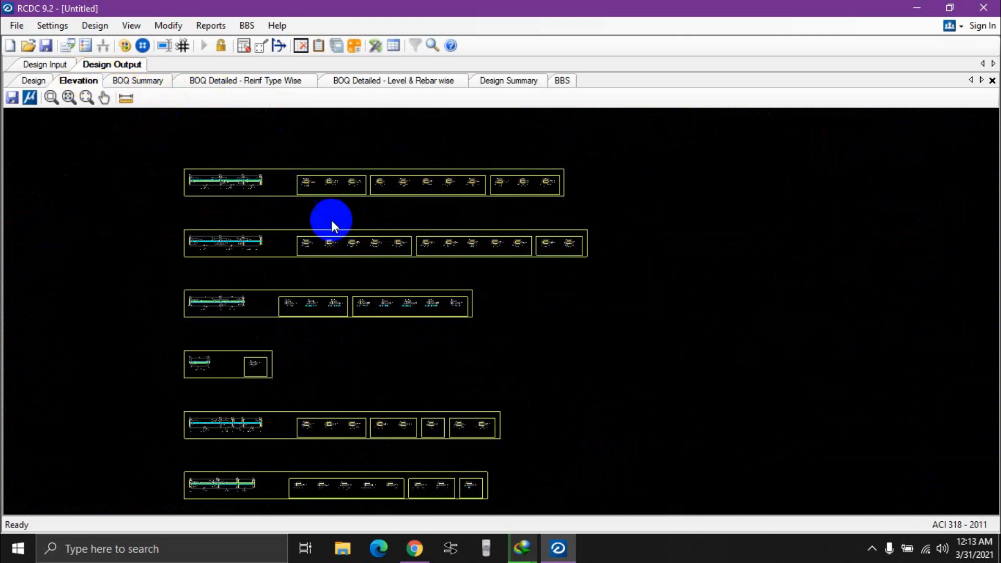
{"action": "left_click", "coordinate": [17, 25]}
{"action": "left_click", "coordinate": [34, 102]}
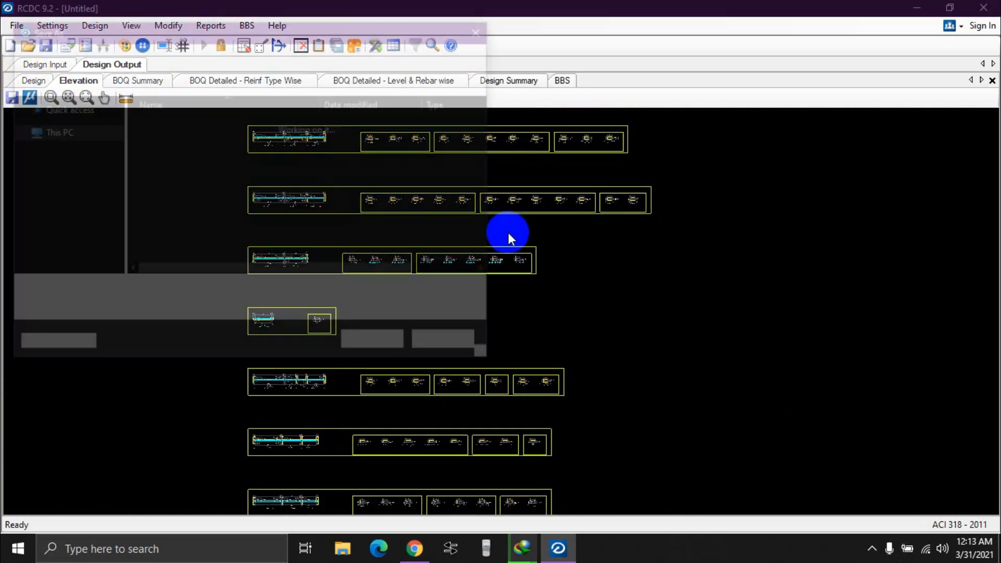
{"action": "left_click", "coordinate": [78, 133]}
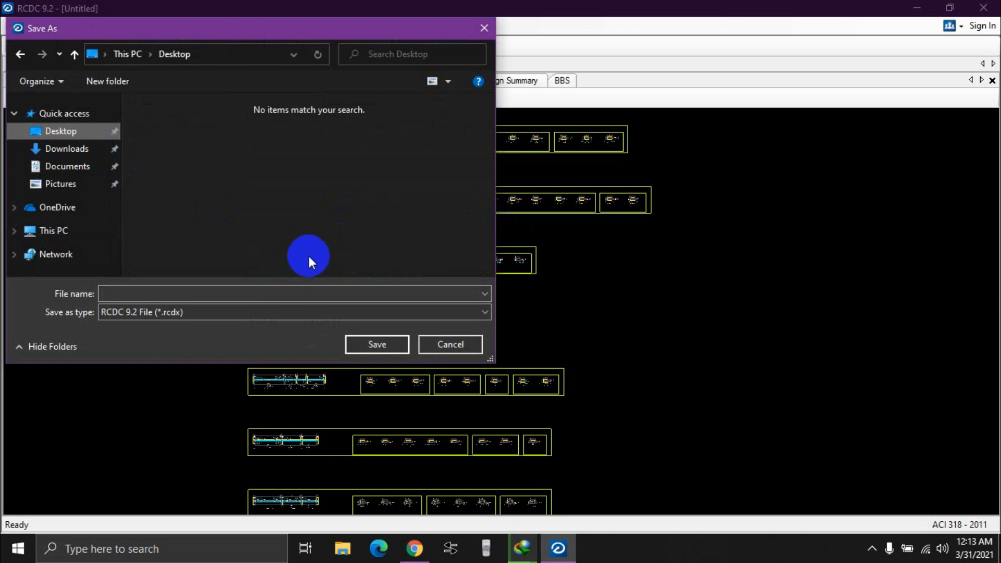
{"action": "left_click", "coordinate": [188, 293]}
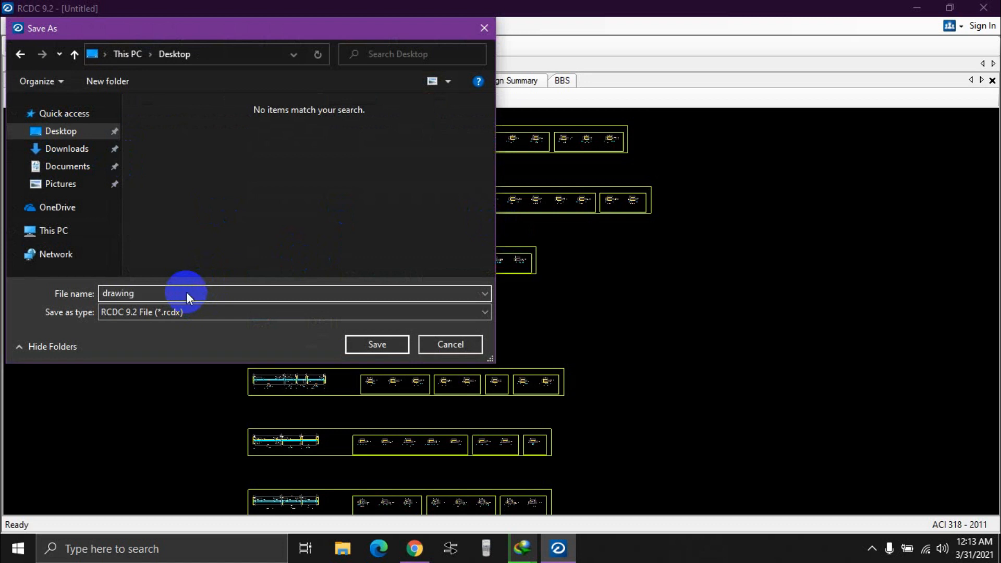
{"action": "left_click", "coordinate": [360, 346]}
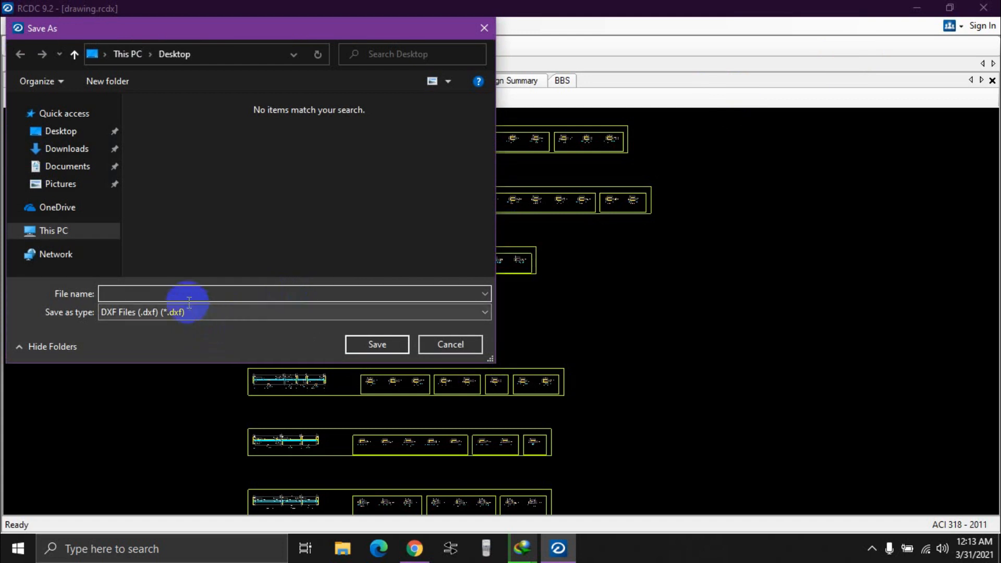
Save the beam elevation drawing to the Desktop as a DXF file named "Beam Detail Drawing".
{"action": "left_click", "coordinate": [56, 131]}
{"action": "left_click", "coordinate": [173, 294]}
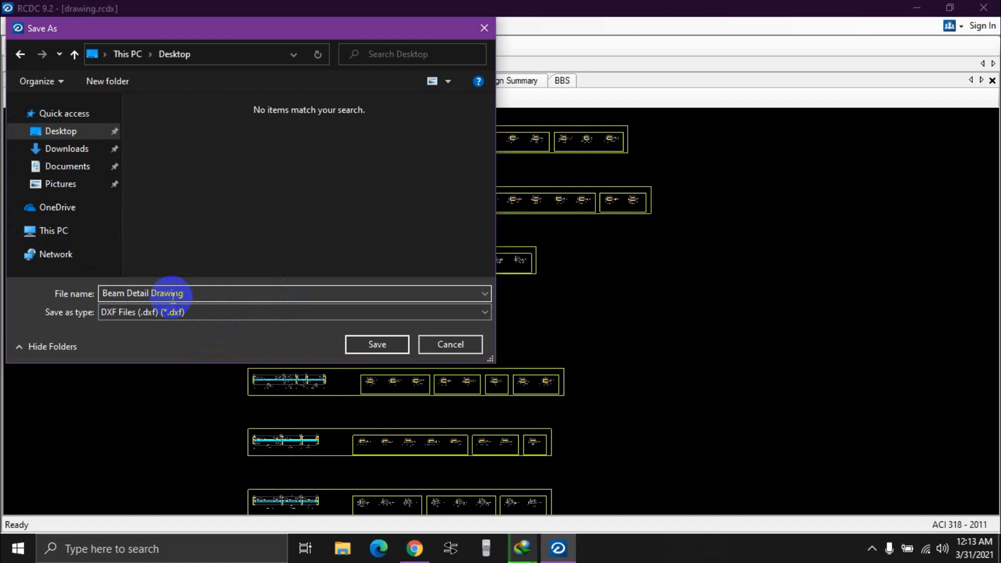
{"action": "left_click", "coordinate": [367, 344]}
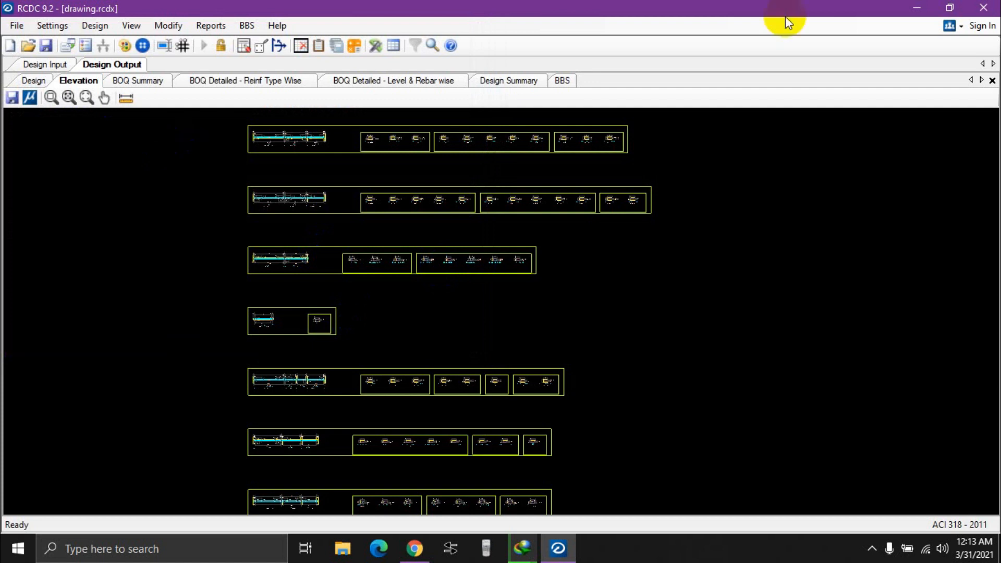
Open Beam Detail Drawing.dxf from the Desktop in AutoCAD as a read-only file.
{"action": "left_click", "coordinate": [912, 7]}
{"action": "left_click", "coordinate": [194, 278]}
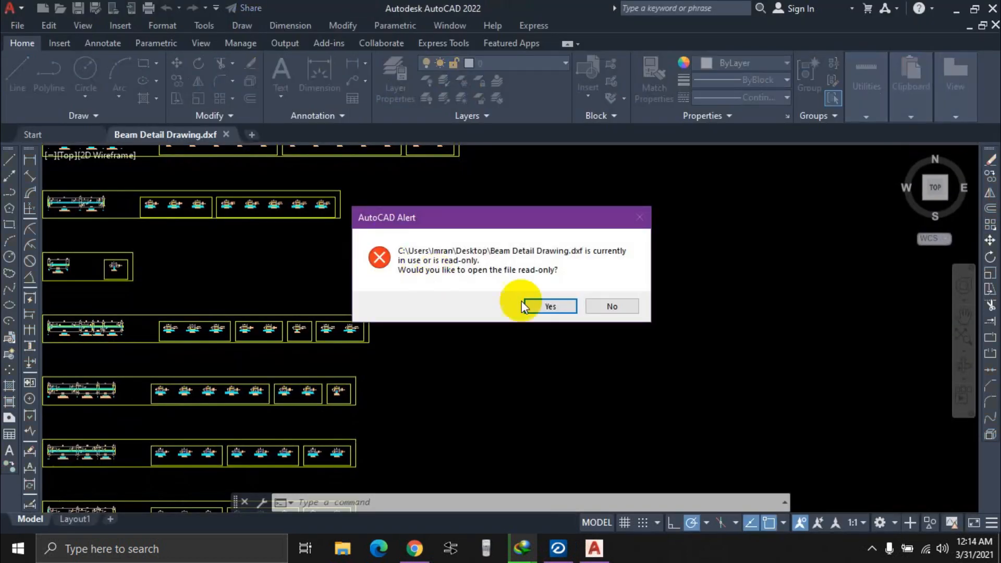
{"action": "left_click", "coordinate": [553, 312]}
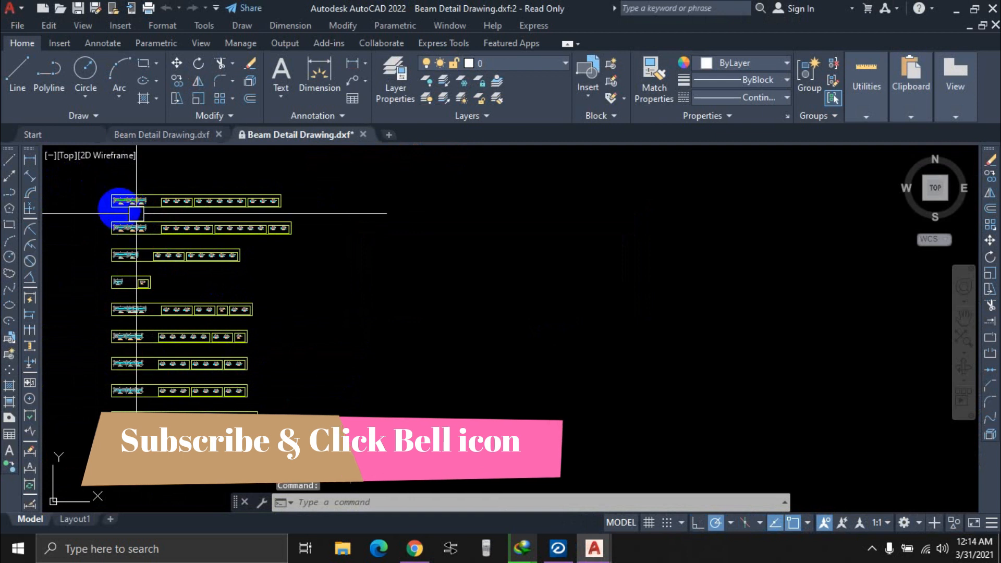
Inspect the B4-B5-B6 elevation, checking its reinforcement labels, dimensions and beam titles.
{"action": "scroll", "coordinate": [133, 211], "scroll_direction": "up", "scroll_amount": 2}
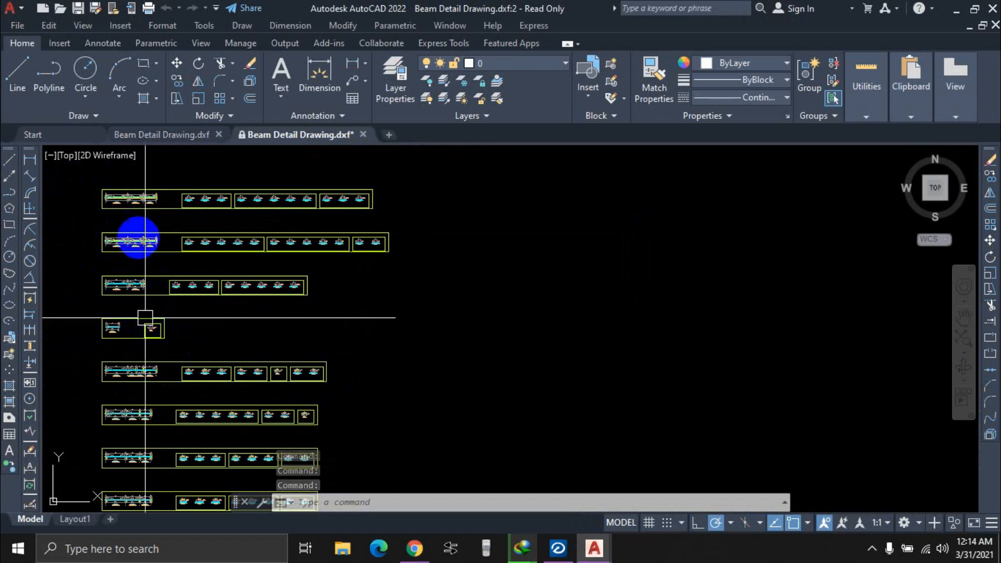
{"action": "scroll", "coordinate": [107, 239], "scroll_direction": "up", "scroll_amount": 8}
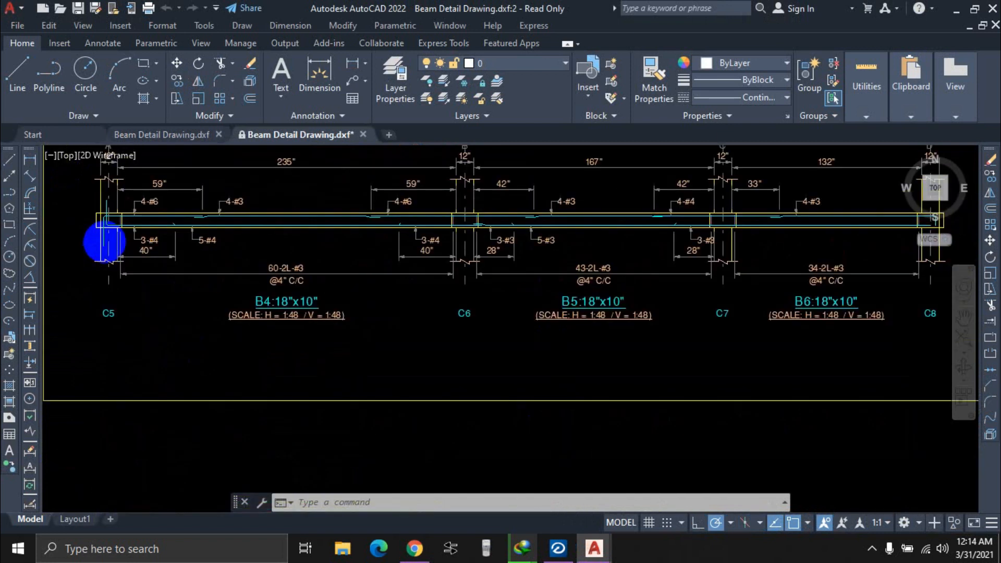
{"action": "middle_click_drag", "start_coordinate": [291, 257], "coordinate": [367, 286]}
{"action": "scroll", "coordinate": [368, 287], "scroll_direction": "down", "scroll_amount": 6}
{"action": "scroll", "coordinate": [357, 230], "scroll_direction": "up", "scroll_amount": 5}
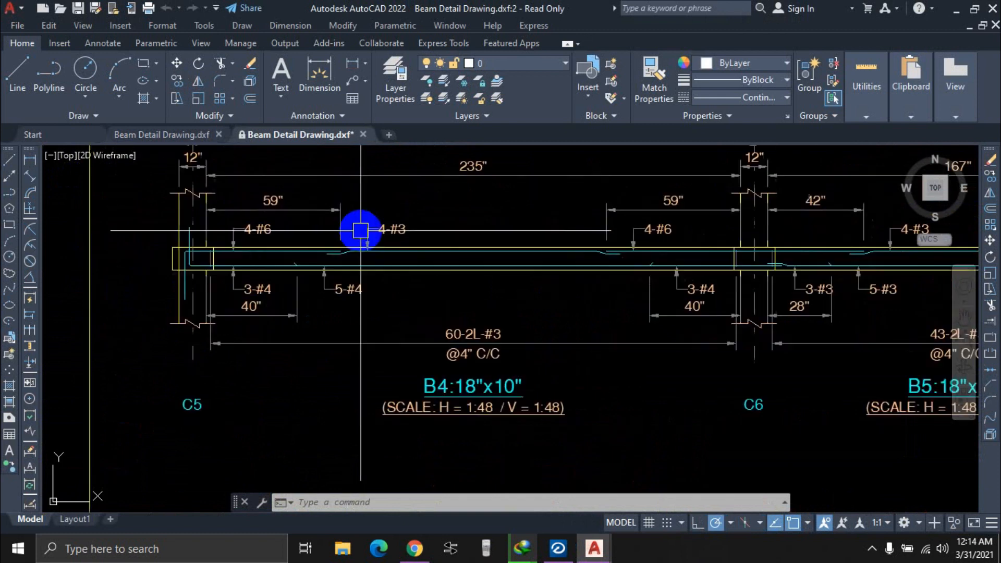
{"action": "scroll", "coordinate": [384, 221], "scroll_direction": "down", "scroll_amount": 4}
{"action": "scroll", "coordinate": [537, 297], "scroll_direction": "down", "scroll_amount": 2}
{"action": "scroll", "coordinate": [585, 353], "scroll_direction": "up", "scroll_amount": 8}
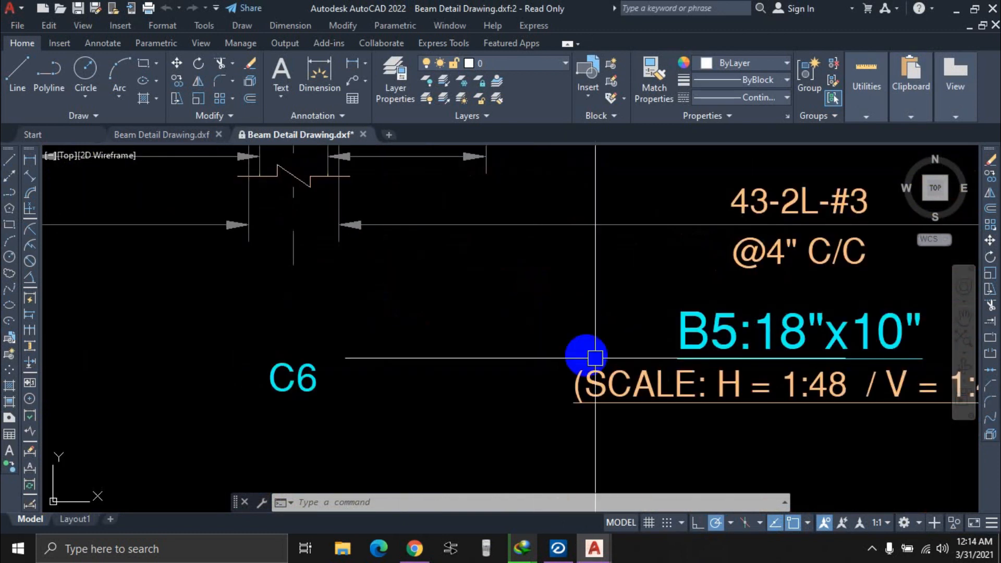
{"action": "scroll", "coordinate": [624, 309], "scroll_direction": "down", "scroll_amount": 1}
Open beam B5's size title for text editing and leave the text editor.
{"action": "left_click", "coordinate": [622, 307]}
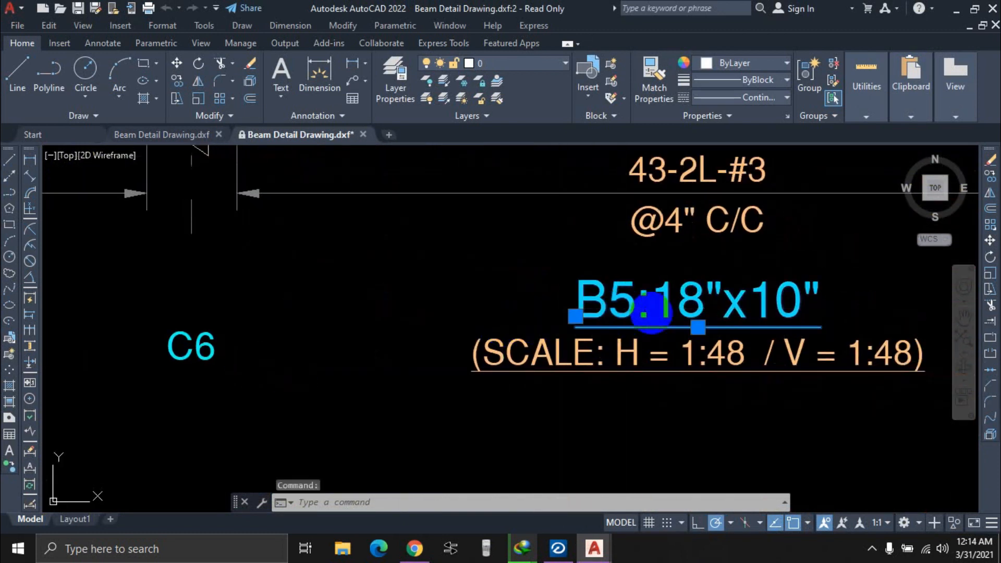
{"action": "double_click", "coordinate": [651, 314]}
{"action": "left_click", "coordinate": [465, 290]}
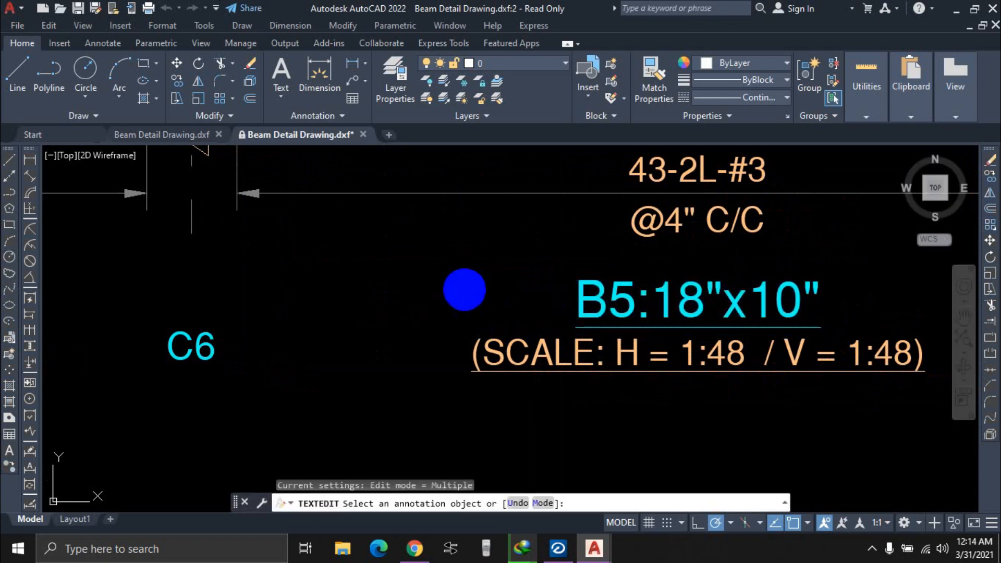
{"action": "key", "text": "Escape"}
Open beam B5's link spacing note for text editing, then exit and check the bar labels on beam B1.
{"action": "scroll", "coordinate": [540, 279], "scroll_direction": "down", "scroll_amount": 3}
{"action": "scroll", "coordinate": [542, 242], "scroll_direction": "up", "scroll_amount": 10}
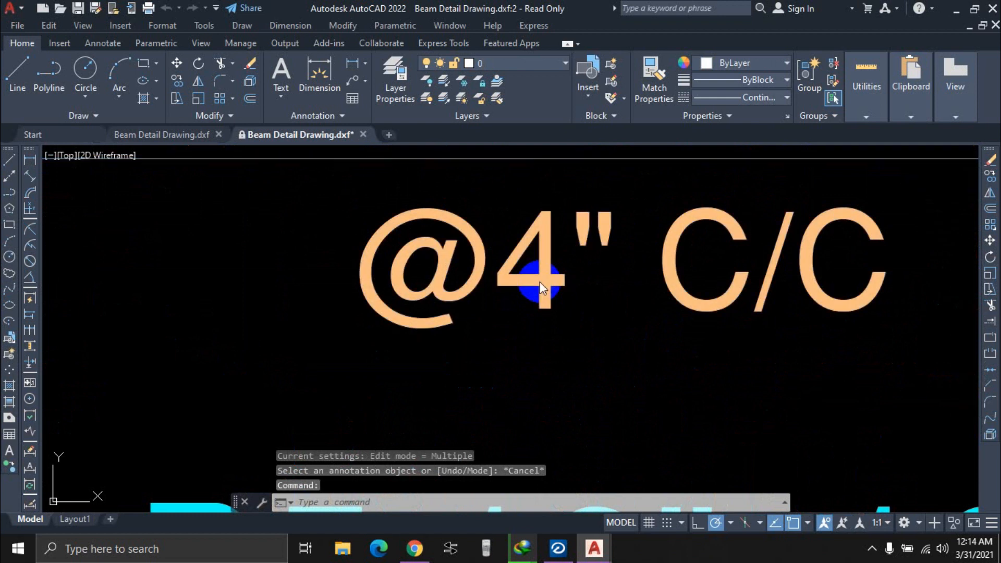
{"action": "double_click", "coordinate": [537, 286]}
{"action": "scroll", "coordinate": [616, 296], "scroll_direction": "down", "scroll_amount": 2}
{"action": "scroll", "coordinate": [525, 301], "scroll_direction": "down", "scroll_amount": 8}
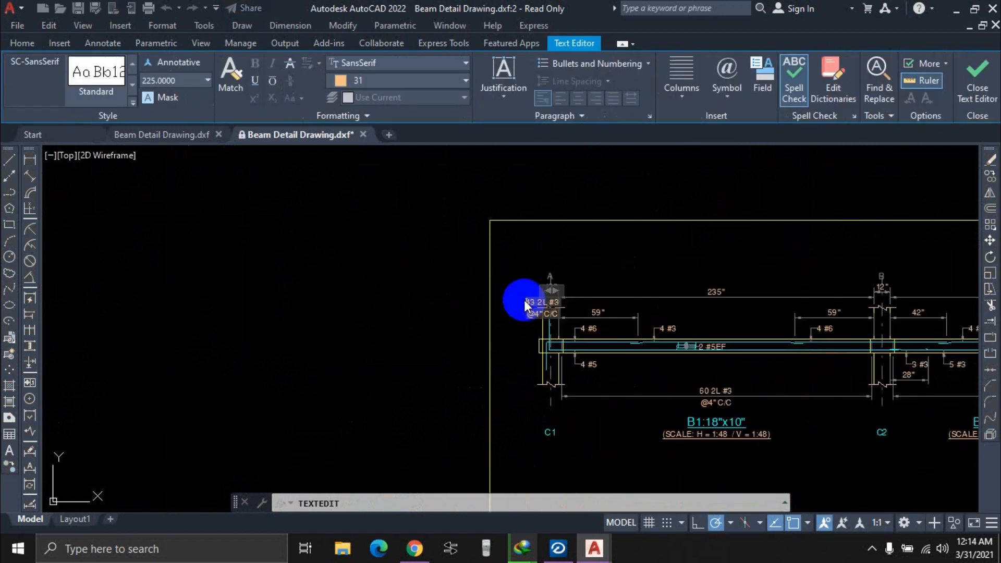
{"action": "scroll", "coordinate": [524, 299], "scroll_direction": "up", "scroll_amount": 8}
{"action": "left_click", "coordinate": [447, 255]}
{"action": "scroll", "coordinate": [454, 269], "scroll_direction": "down", "scroll_amount": 5}
{"action": "scroll", "coordinate": [590, 301], "scroll_direction": "up", "scroll_amount": 5}
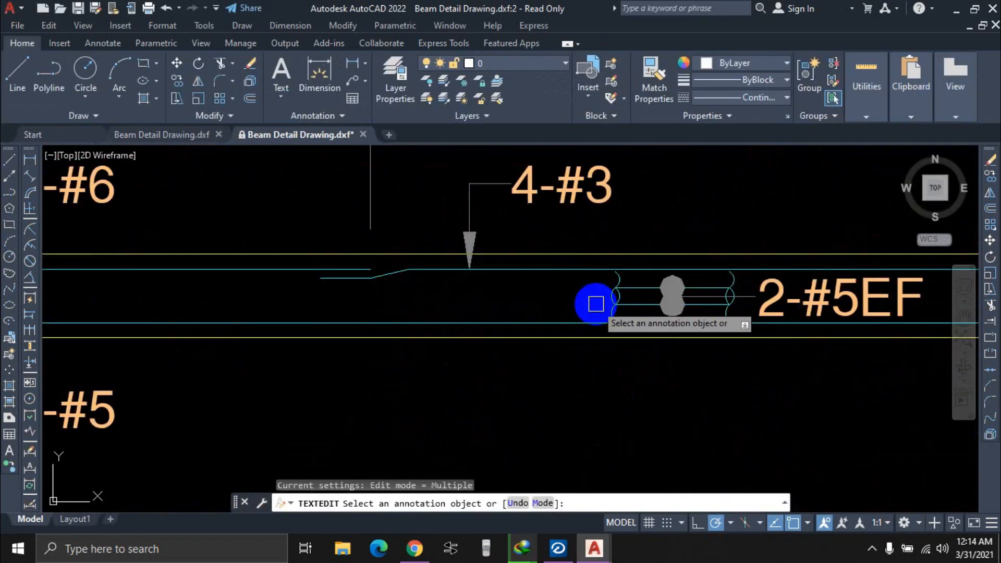
{"action": "key", "text": "Escape"}
Examine the link notes, bar labels and titles of beams B5 and B6 on their elevation.
{"action": "scroll", "coordinate": [599, 304], "scroll_direction": "down", "scroll_amount": 8}
{"action": "scroll", "coordinate": [597, 305], "scroll_direction": "up", "scroll_amount": 8}
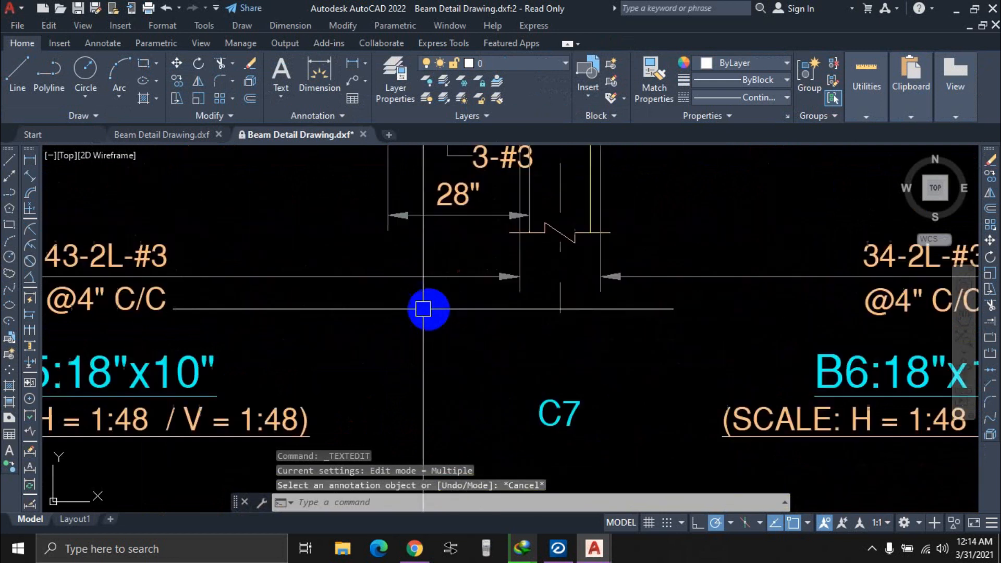
{"action": "scroll", "coordinate": [538, 302], "scroll_direction": "down", "scroll_amount": 3}
{"action": "scroll", "coordinate": [364, 281], "scroll_direction": "up", "scroll_amount": 8}
{"action": "scroll", "coordinate": [139, 300], "scroll_direction": "down", "scroll_amount": 4}
{"action": "scroll", "coordinate": [398, 297], "scroll_direction": "down", "scroll_amount": 3}
{"action": "scroll", "coordinate": [388, 290], "scroll_direction": "up", "scroll_amount": 5}
{"action": "scroll", "coordinate": [389, 290], "scroll_direction": "down", "scroll_amount": 7}
{"action": "scroll", "coordinate": [673, 313], "scroll_direction": "up", "scroll_amount": 6}
Look over the cross-section details beside the beam elevations, focusing on the B4 sections.
{"action": "middle_click_drag", "start_coordinate": [766, 303], "coordinate": [273, 317]}
{"action": "scroll", "coordinate": [514, 326], "scroll_direction": "down", "scroll_amount": 6}
{"action": "mouse_move", "coordinate": [744, 358]}
{"action": "middle_mouse_down"}
{"action": "mouse_move", "coordinate": [539, 293]}
{"action": "mouse_move", "coordinate": [549, 343]}
{"action": "middle_mouse_up"}
{"action": "scroll", "coordinate": [540, 290], "scroll_direction": "up", "scroll_amount": 6}
{"action": "scroll", "coordinate": [546, 277], "scroll_direction": "down", "scroll_amount": 4}
{"action": "mouse_move", "coordinate": [407, 466]}
{"action": "middle_mouse_down"}
{"action": "mouse_move", "coordinate": [514, 364]}
{"action": "mouse_move", "coordinate": [451, 387]}
{"action": "middle_mouse_up"}
{"action": "scroll", "coordinate": [467, 347], "scroll_direction": "down", "scroll_amount": 2}
{"action": "scroll", "coordinate": [473, 222], "scroll_direction": "up", "scroll_amount": 6}
{"action": "middle_click_drag", "start_coordinate": [490, 422], "coordinate": [486, 262]}
{"action": "scroll", "coordinate": [486, 261], "scroll_direction": "up", "scroll_amount": 5}
{"action": "middle_click_drag", "start_coordinate": [485, 360], "coordinate": [486, 234]}
{"action": "scroll", "coordinate": [273, 246], "scroll_direction": "down", "scroll_amount": 6}
Copy the B4 cross-section for location 0" to 40", with its labels and dimensions, into the empty area beside the drawings.
{"action": "left_click", "coordinate": [212, 190]}
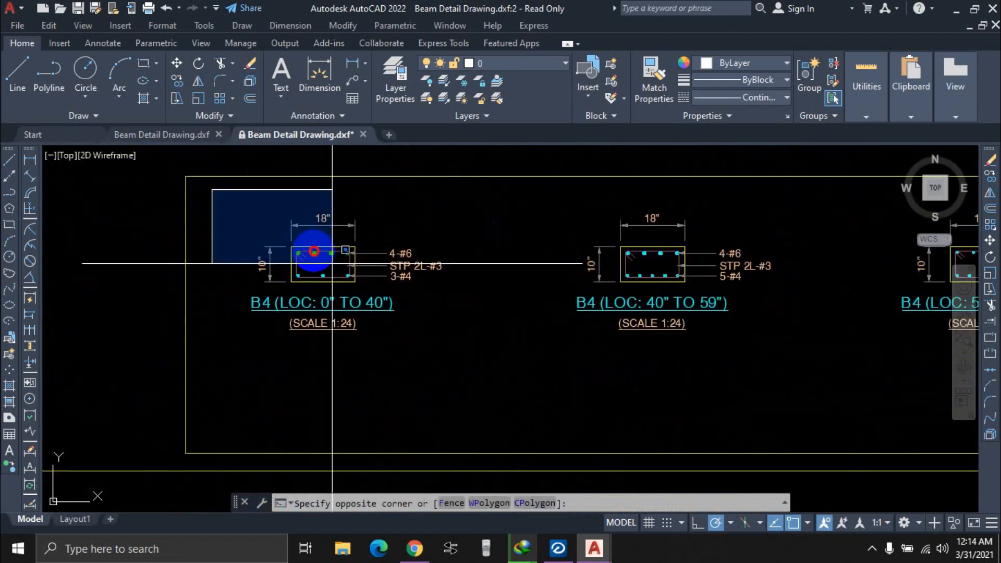
{"action": "left_click", "coordinate": [417, 340]}
{"action": "left_click", "coordinate": [177, 81]}
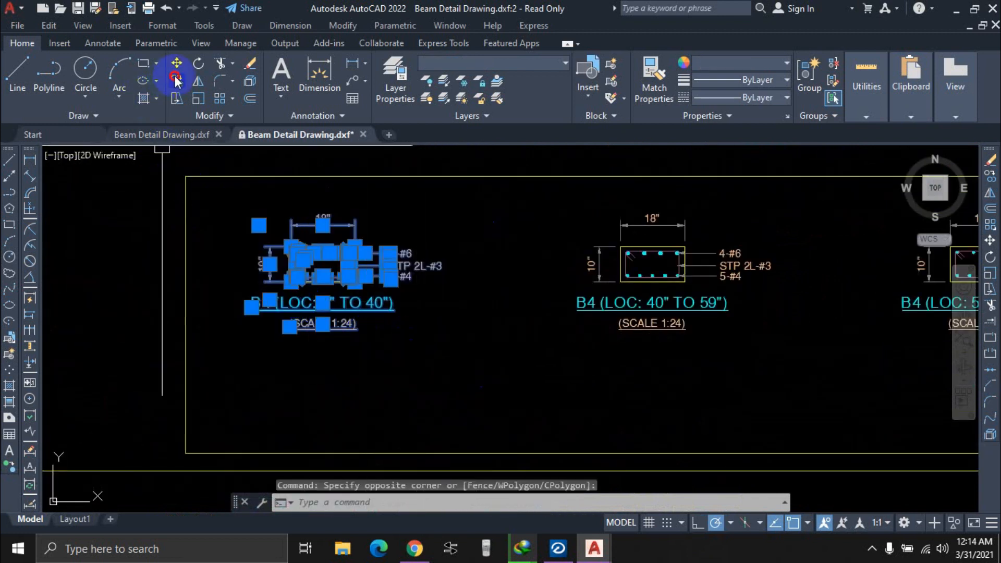
{"action": "left_click", "coordinate": [348, 296]}
{"action": "scroll", "coordinate": [507, 447], "scroll_direction": "down", "scroll_amount": 6}
{"action": "middle_click_drag", "start_coordinate": [618, 442], "coordinate": [264, 236]}
{"action": "left_click", "coordinate": [839, 378]}
{"action": "key", "text": "Escape"}
Open the scale note under the copied B4 cross-section for text editing, then exit the text editor.
{"action": "scroll", "coordinate": [838, 397], "scroll_direction": "up", "scroll_amount": 8}
{"action": "middle_click_drag", "start_coordinate": [861, 334], "coordinate": [528, 211]}
{"action": "scroll", "coordinate": [595, 357], "scroll_direction": "up", "scroll_amount": 8}
{"action": "scroll", "coordinate": [529, 211], "scroll_direction": "down", "scroll_amount": 6}
{"action": "scroll", "coordinate": [527, 300], "scroll_direction": "up", "scroll_amount": 4}
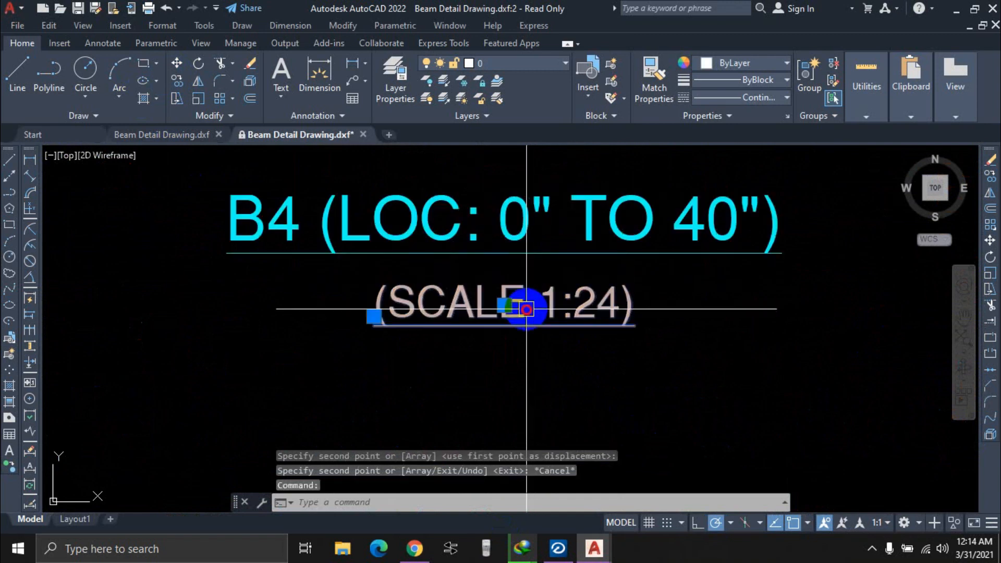
{"action": "double_click", "coordinate": [635, 288]}
{"action": "left_click", "coordinate": [664, 351]}
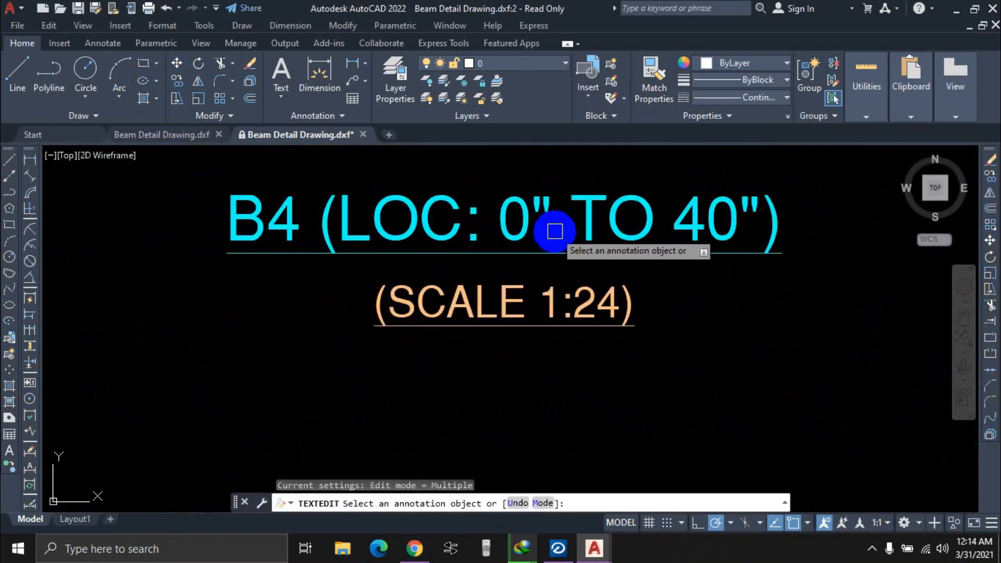
{"action": "key", "text": "Escape"}
Open the copied B4 section's location title for text editing, then leave the text unedited.
{"action": "left_click", "coordinate": [520, 210]}
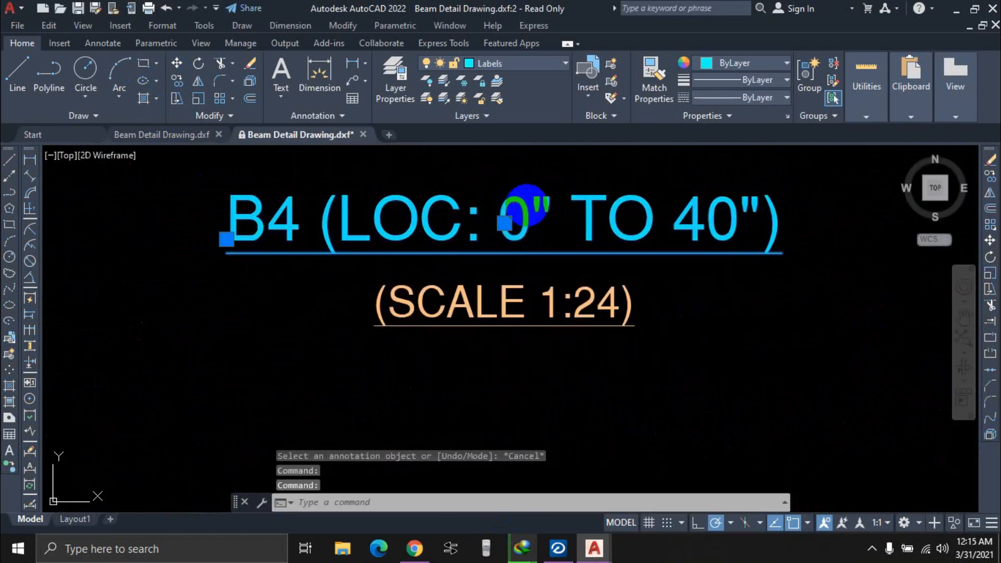
{"action": "double_click", "coordinate": [527, 205]}
{"action": "left_click", "coordinate": [558, 203]}
{"action": "left_click", "coordinate": [550, 412]}
{"action": "scroll", "coordinate": [549, 394], "scroll_direction": "down", "scroll_amount": 8}
{"action": "scroll", "coordinate": [526, 329], "scroll_direction": "up", "scroll_amount": 6}
{"action": "key", "text": "Escape"}
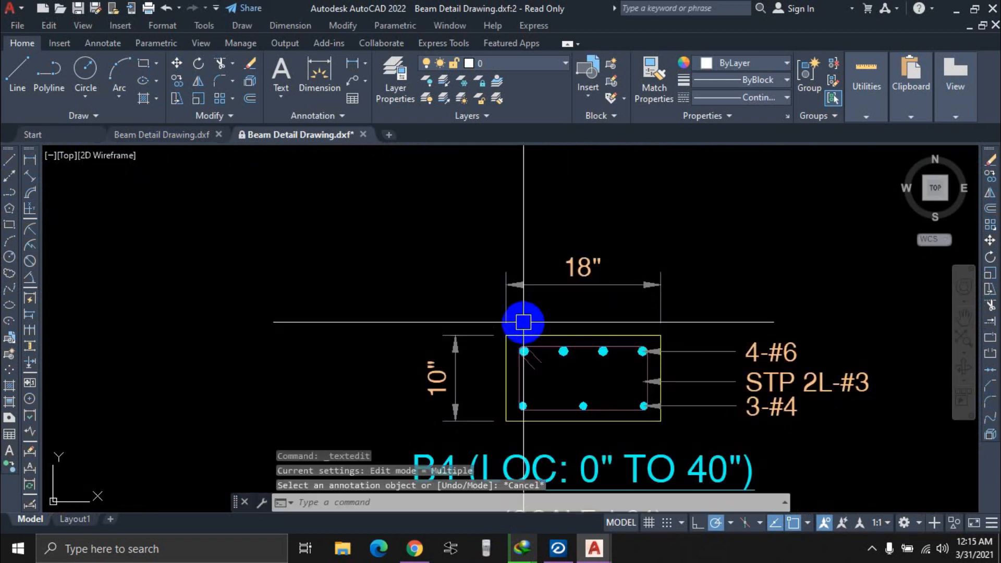
Look over the rows of beam elevations and cross-section details across the whole drawing.
{"action": "scroll", "coordinate": [558, 333], "scroll_direction": "down", "scroll_amount": 2}
{"action": "scroll", "coordinate": [537, 331], "scroll_direction": "down", "scroll_amount": 11}
{"action": "scroll", "coordinate": [284, 378], "scroll_direction": "up", "scroll_amount": 2}
{"action": "scroll", "coordinate": [166, 319], "scroll_direction": "down", "scroll_amount": 4}
{"action": "middle_click_drag", "start_coordinate": [86, 266], "coordinate": [421, 274]}
{"action": "scroll", "coordinate": [426, 280], "scroll_direction": "up", "scroll_amount": 10}
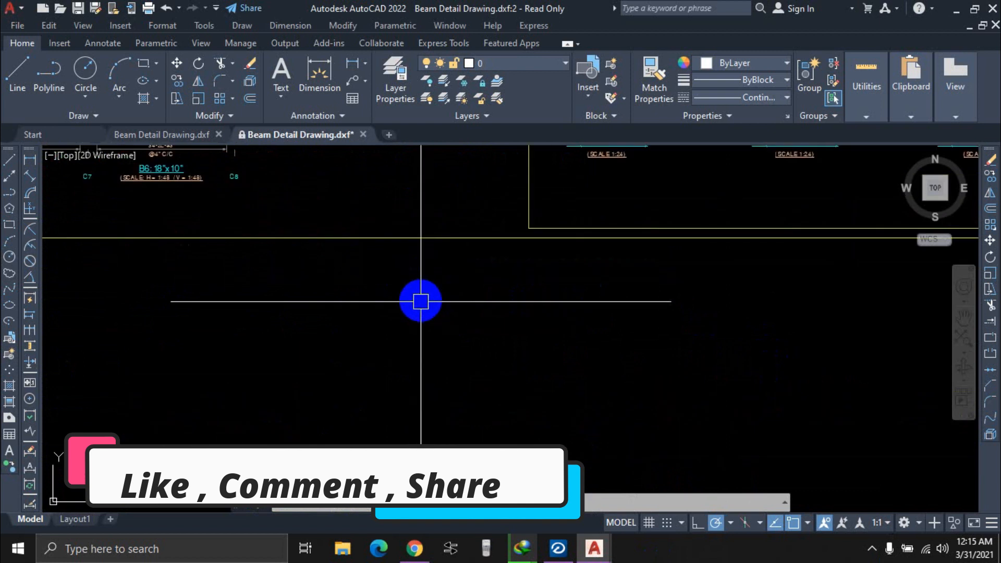
{"action": "scroll", "coordinate": [383, 312], "scroll_direction": "down", "scroll_amount": 5}
{"action": "middle_click_drag", "start_coordinate": [383, 311], "coordinate": [385, 282]}
{"action": "scroll", "coordinate": [386, 299], "scroll_direction": "down", "scroll_amount": 5}
{"action": "scroll", "coordinate": [462, 312], "scroll_direction": "up", "scroll_amount": 2}
{"action": "middle_click_drag", "start_coordinate": [462, 311], "coordinate": [478, 243]}
{"action": "scroll", "coordinate": [304, 396], "scroll_direction": "up", "scroll_amount": 6}
{"action": "middle_click_drag", "start_coordinate": [318, 330], "coordinate": [328, 297]}
{"action": "scroll", "coordinate": [335, 290], "scroll_direction": "down", "scroll_amount": 10}
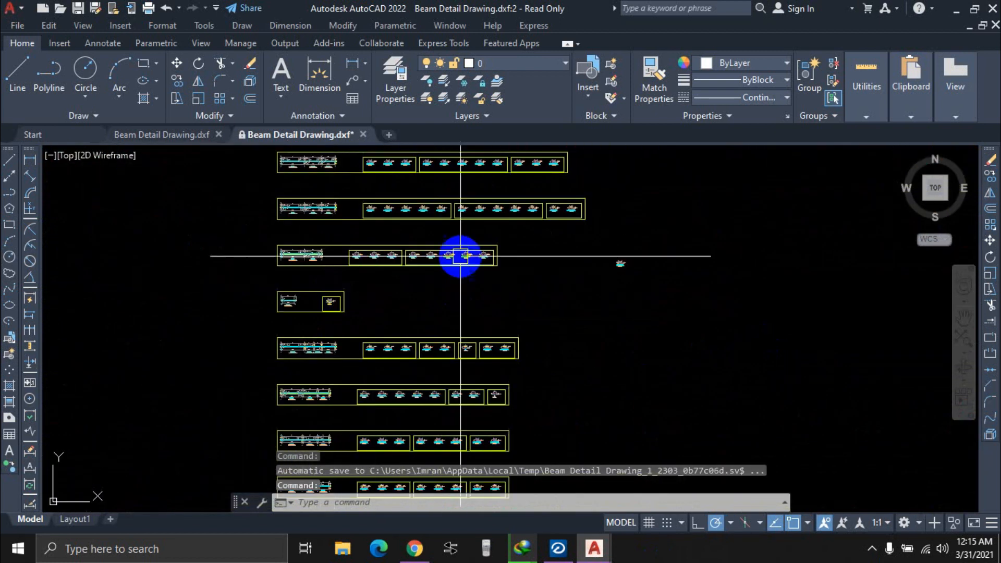
Examine the beam B6 elevation, the B4 cross-sections beside it and the neighbouring rows of beam details.
{"action": "middle_click_drag", "start_coordinate": [471, 302], "coordinate": [468, 304]}
{"action": "scroll", "coordinate": [329, 195], "scroll_direction": "up", "scroll_amount": 8}
{"action": "scroll", "coordinate": [477, 266], "scroll_direction": "down", "scroll_amount": 6}
{"action": "scroll", "coordinate": [477, 266], "scroll_direction": "down", "scroll_amount": 5}
{"action": "scroll", "coordinate": [496, 299], "scroll_direction": "up", "scroll_amount": 10}
{"action": "middle_click_drag", "start_coordinate": [448, 255], "coordinate": [530, 396]}
{"action": "scroll", "coordinate": [493, 327], "scroll_direction": "down", "scroll_amount": 6}
{"action": "scroll", "coordinate": [453, 270], "scroll_direction": "up", "scroll_amount": 8}
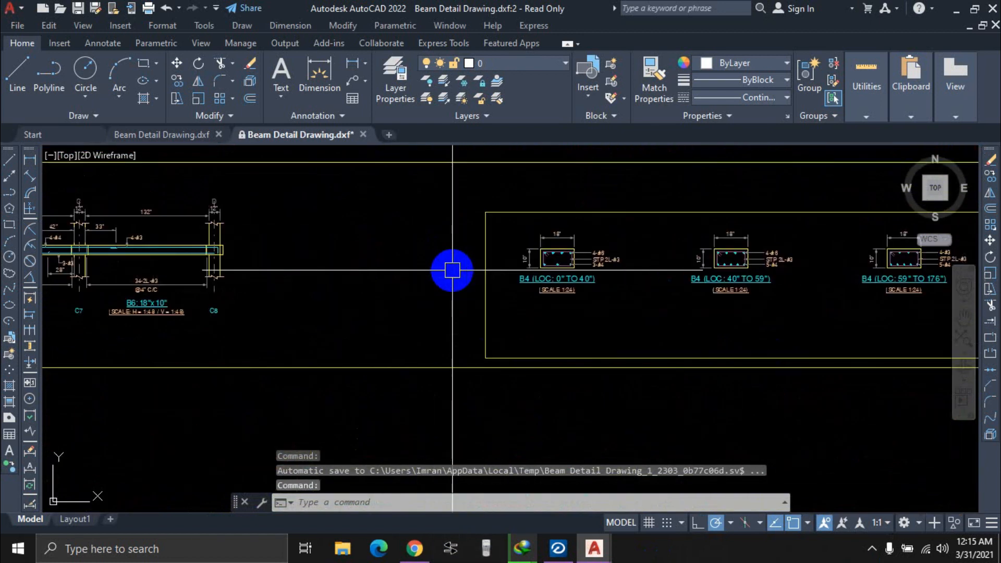
{"action": "scroll", "coordinate": [389, 353], "scroll_direction": "down", "scroll_amount": 5}
{"action": "scroll", "coordinate": [389, 356], "scroll_direction": "up", "scroll_amount": 5}
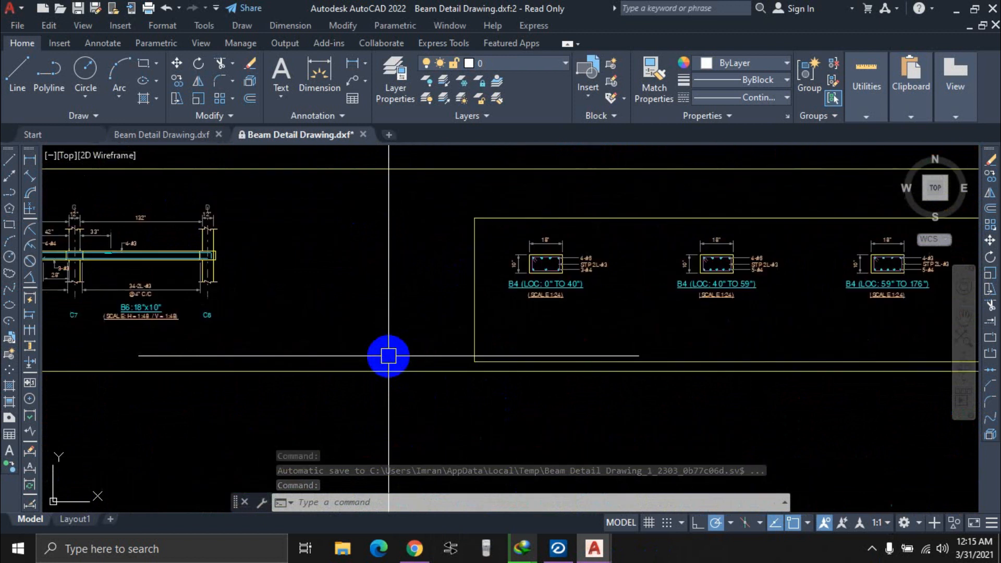
{"action": "scroll", "coordinate": [388, 354], "scroll_direction": "down", "scroll_amount": 3}
{"action": "middle_click_drag", "start_coordinate": [402, 396], "coordinate": [401, 362]}
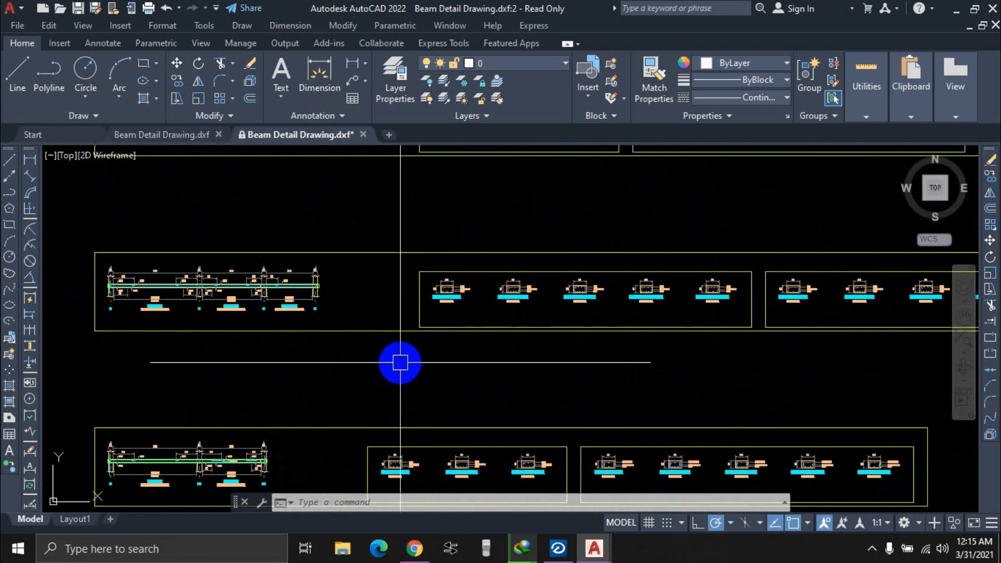
{"action": "scroll", "coordinate": [397, 357], "scroll_direction": "down", "scroll_amount": 2}
{"action": "scroll", "coordinate": [391, 270], "scroll_direction": "up", "scroll_amount": 4}
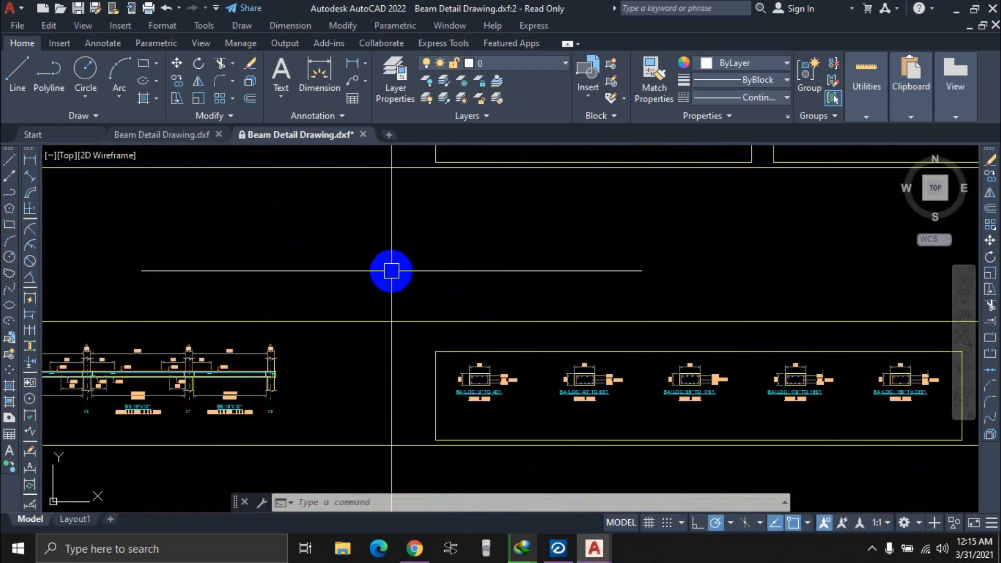